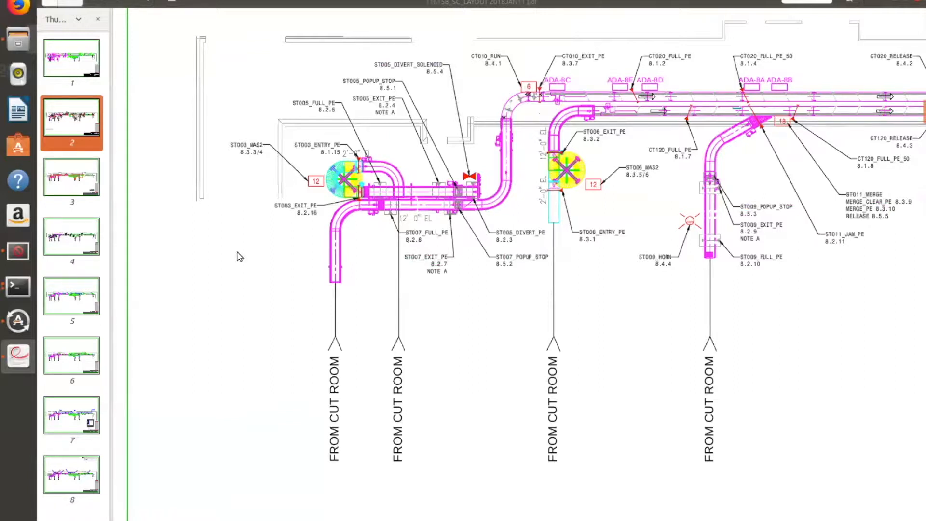
Switch to the conveyor screen editor and separate the lowest straight conveyor from the vertical run.
left_click(18, 251)
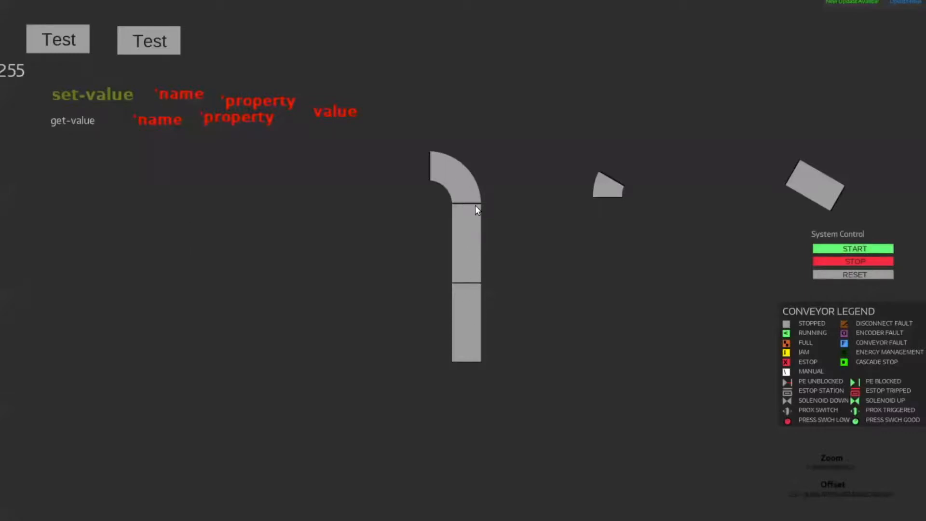
left_click(464, 323)
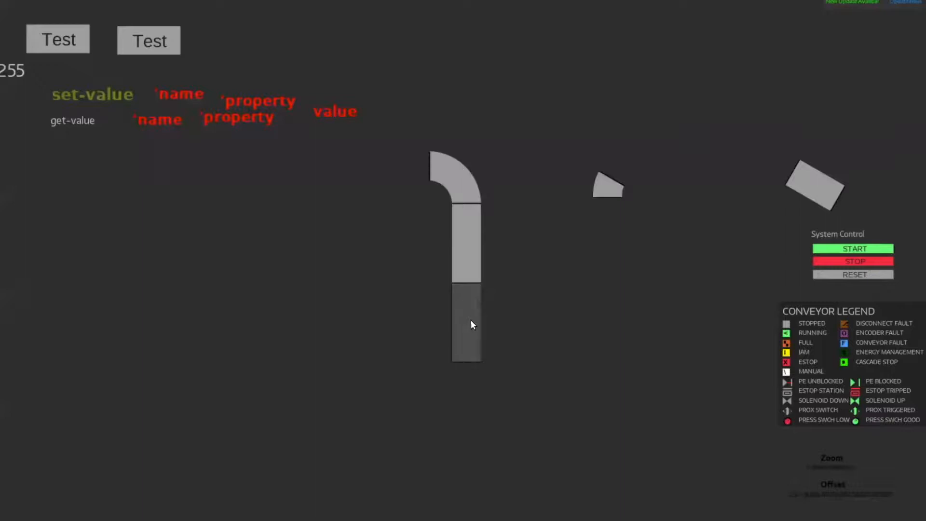
left_click_drag(533, 333, 437, 334)
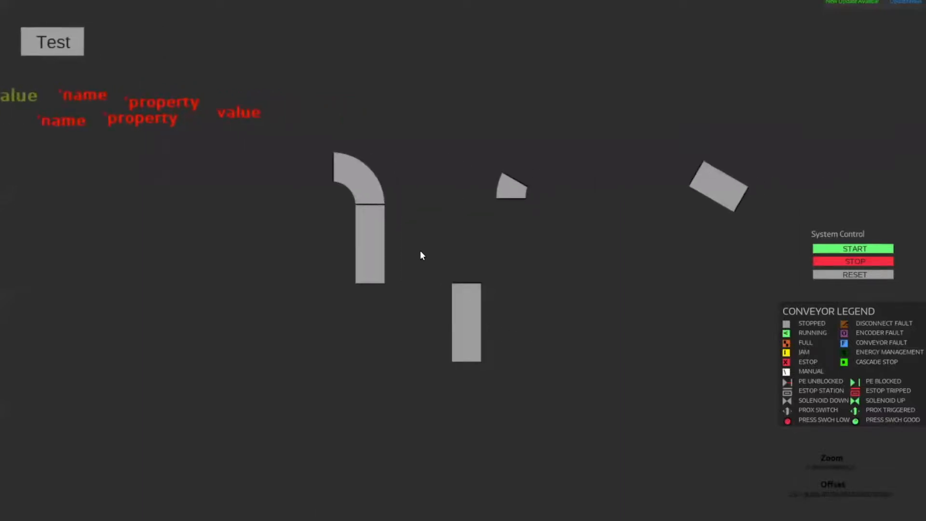
Change the curved conveyor's direction to DOWN LEFT so it opens toward the other side of the vertical run.
right_click(370, 186)
left_click(395, 296)
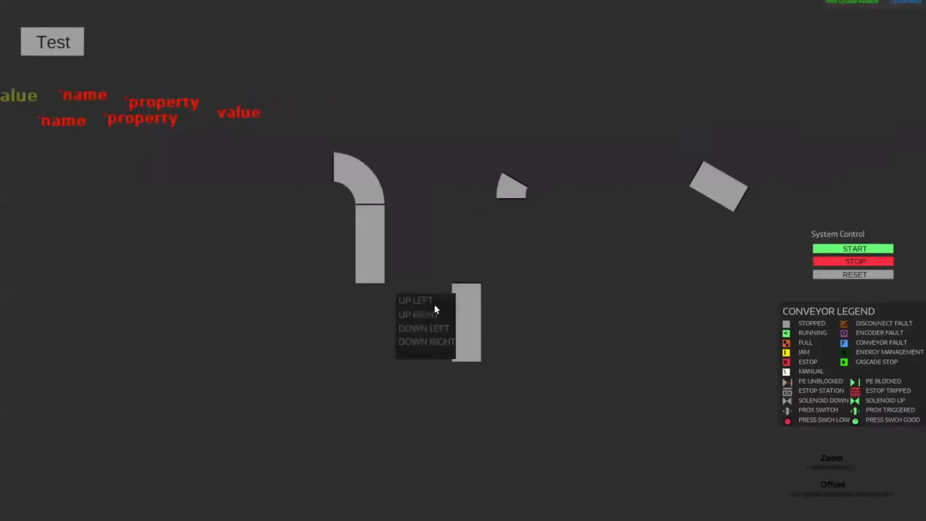
left_click(430, 331)
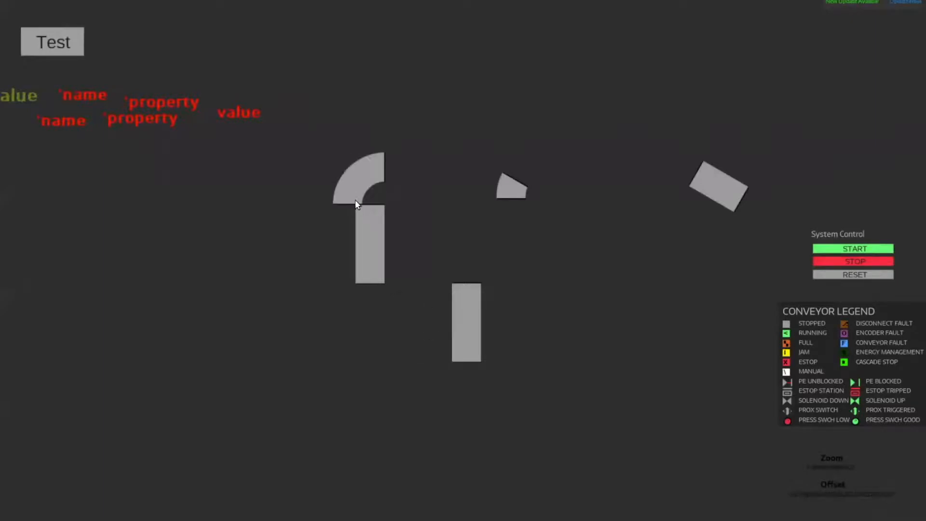
Align the curved conveyor to the upper end of the vertical straight conveyor.
right_click(371, 242)
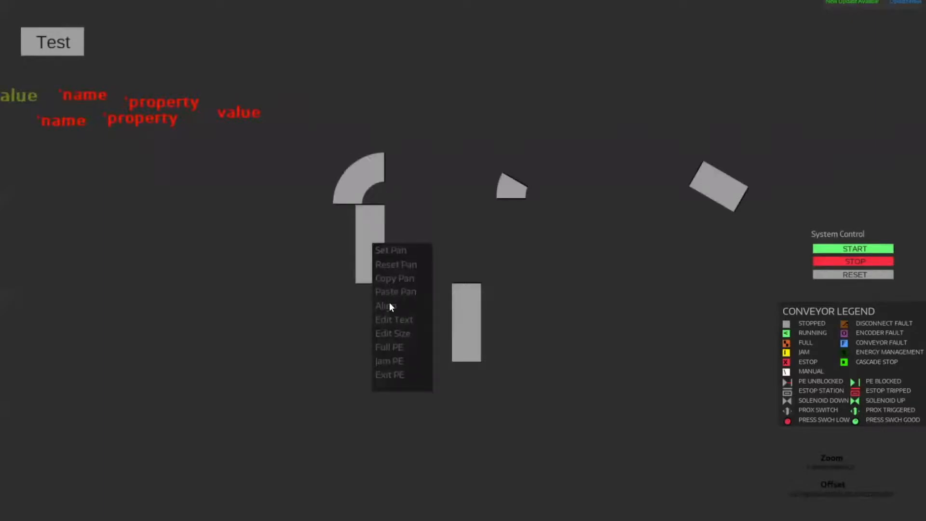
left_click(389, 303)
right_click(358, 187)
left_click(395, 213)
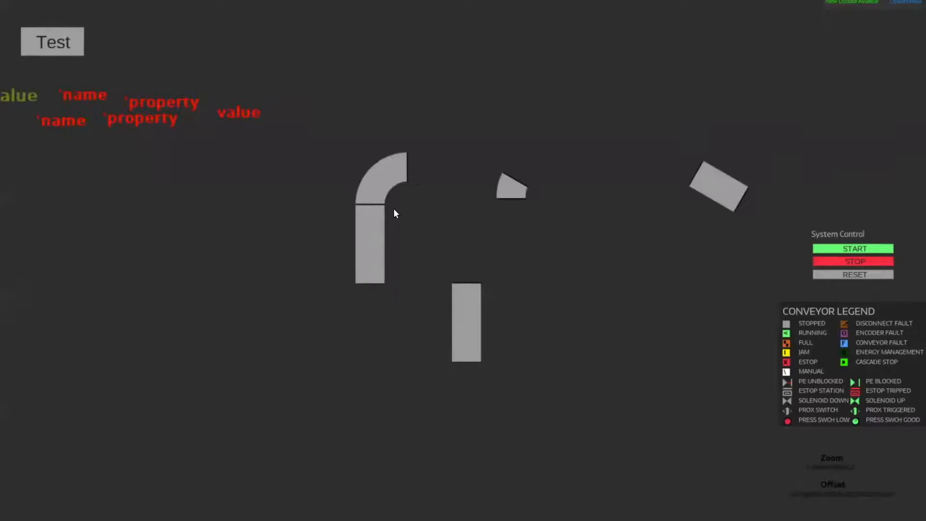
Set the detached straight conveyor's conveyor-direction to left and apply the change.
right_click(459, 305)
left_click(510, 311)
double_click(468, 298)
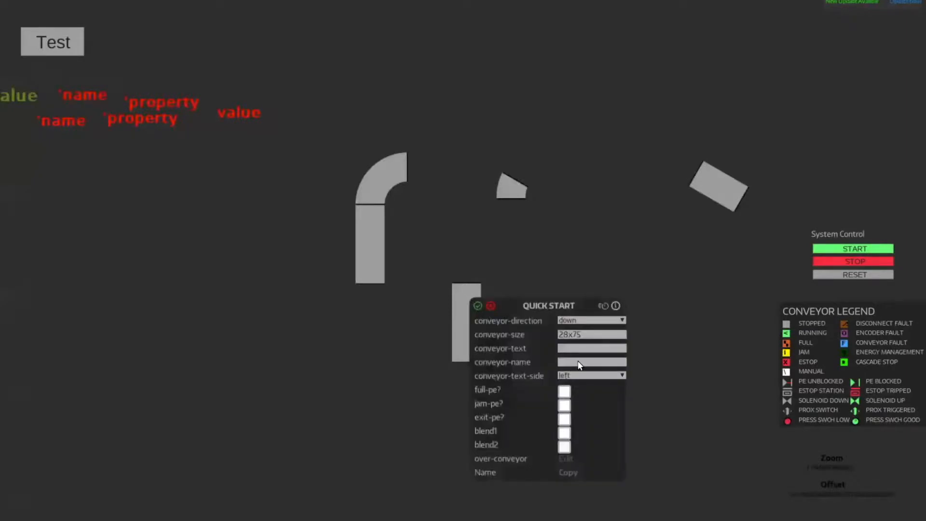
left_click(621, 318)
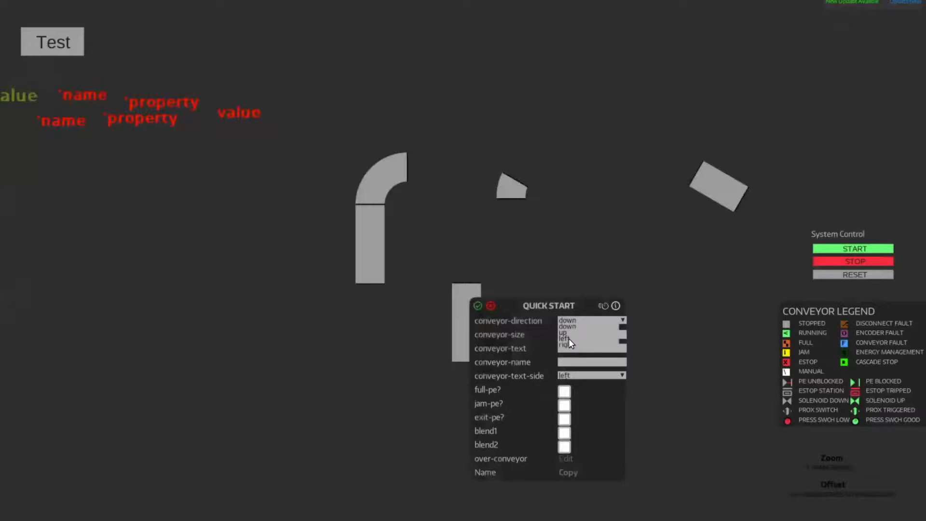
left_click(569, 338)
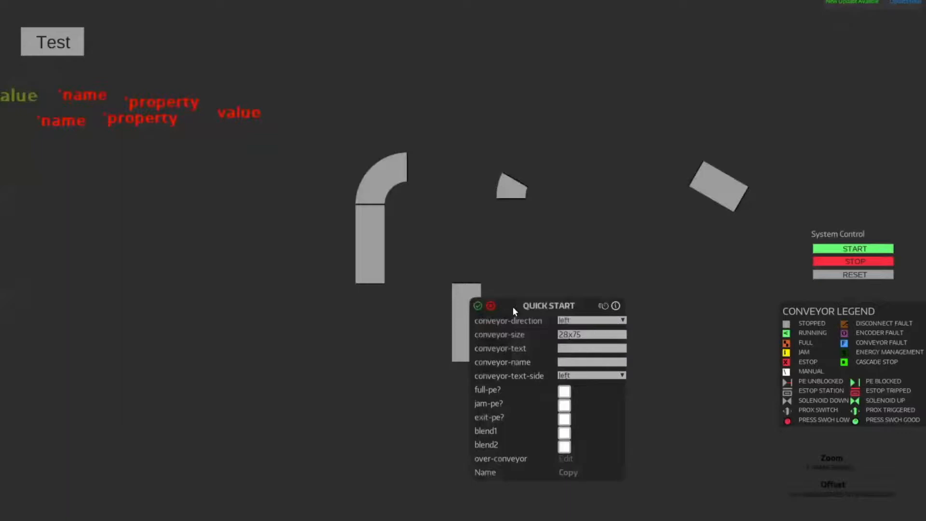
left_click(477, 306)
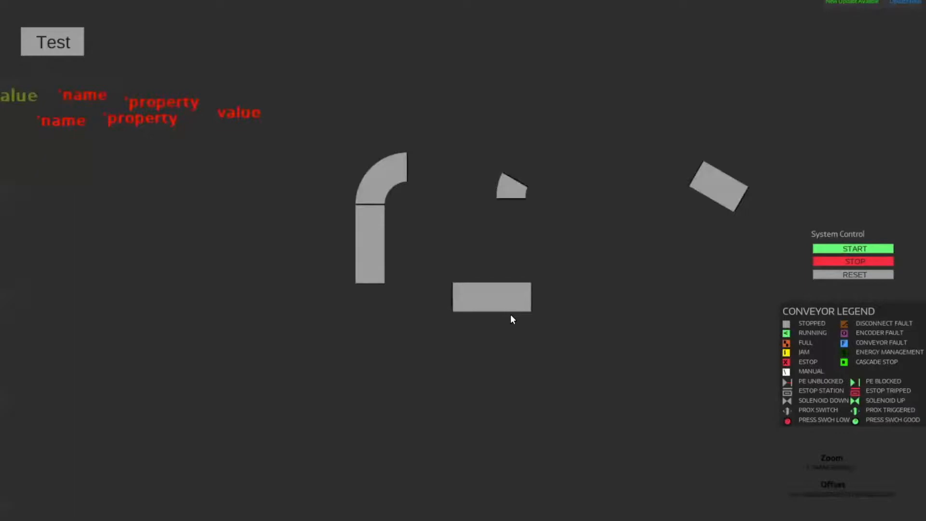
Align the horizontal straight conveyor to the right of the curved conveyor's open end.
scroll(484, 305, "down", 5)
scroll(491, 297, "up", 10)
scroll(495, 293, "down", 3)
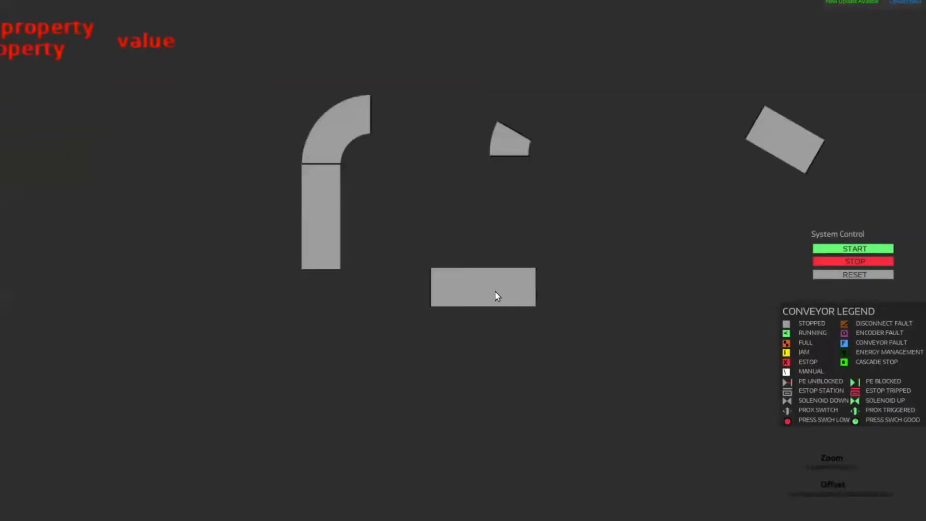
scroll(495, 292, "down", 4)
scroll(495, 291, "up", 3)
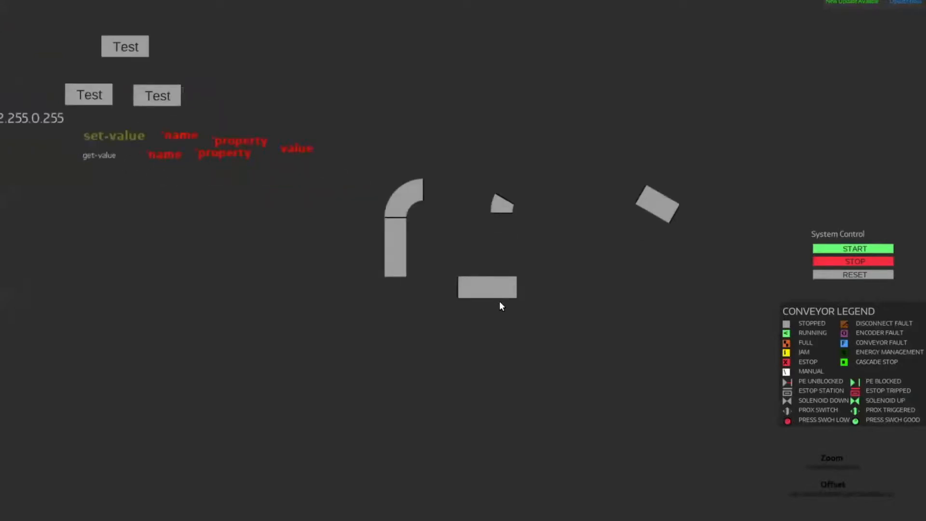
scroll(500, 301, "down", 2)
scroll(496, 296, "up", 8)
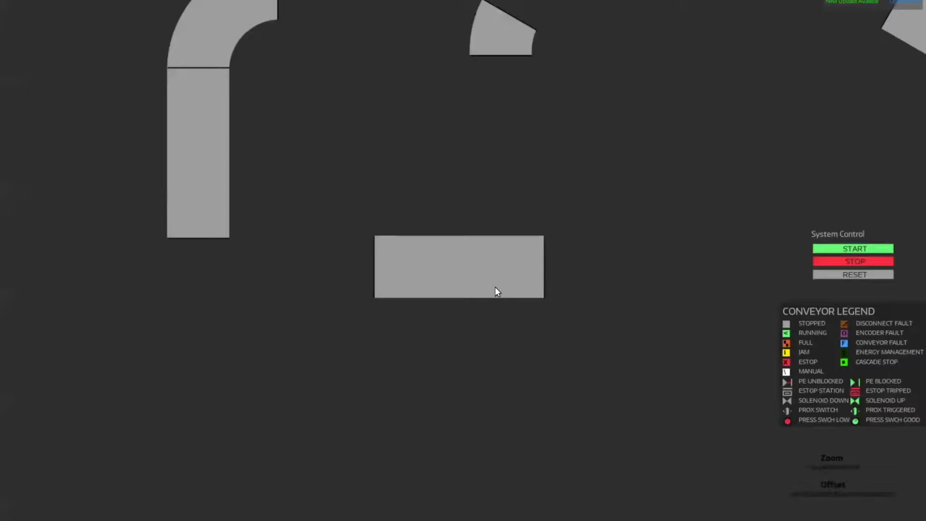
left_click_drag(458, 359, 436, 442)
right_click(226, 74)
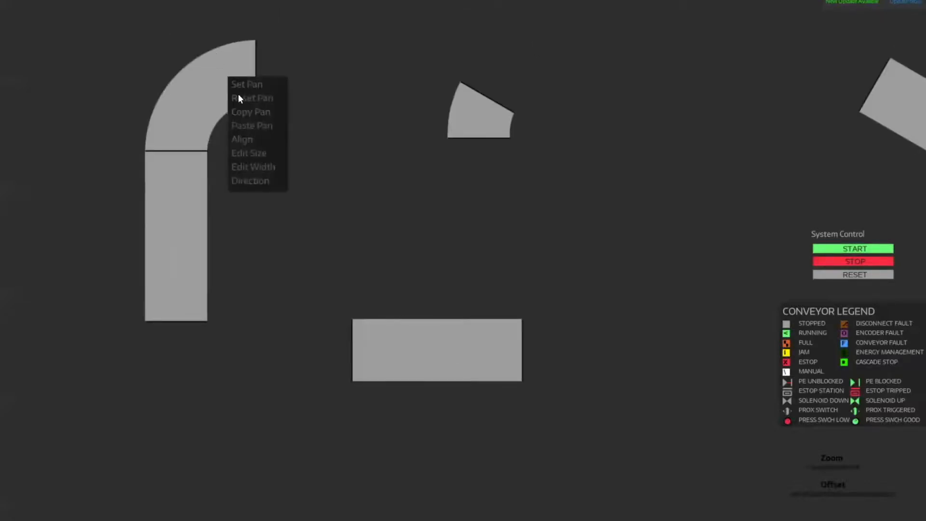
left_click(245, 140)
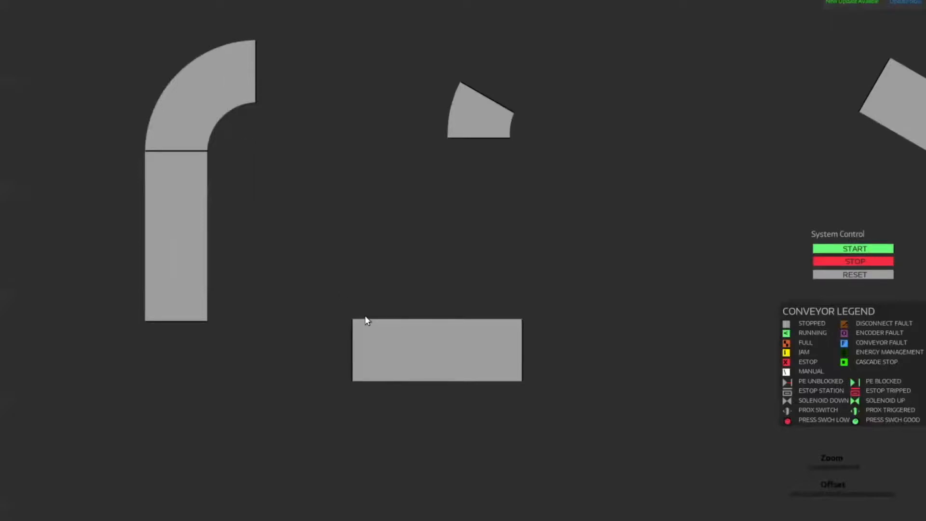
left_click(391, 341)
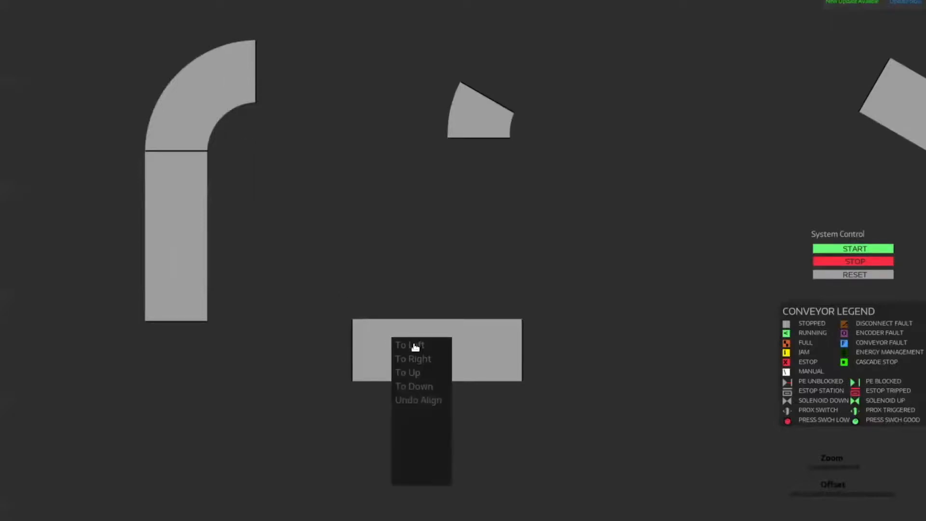
left_click(416, 361)
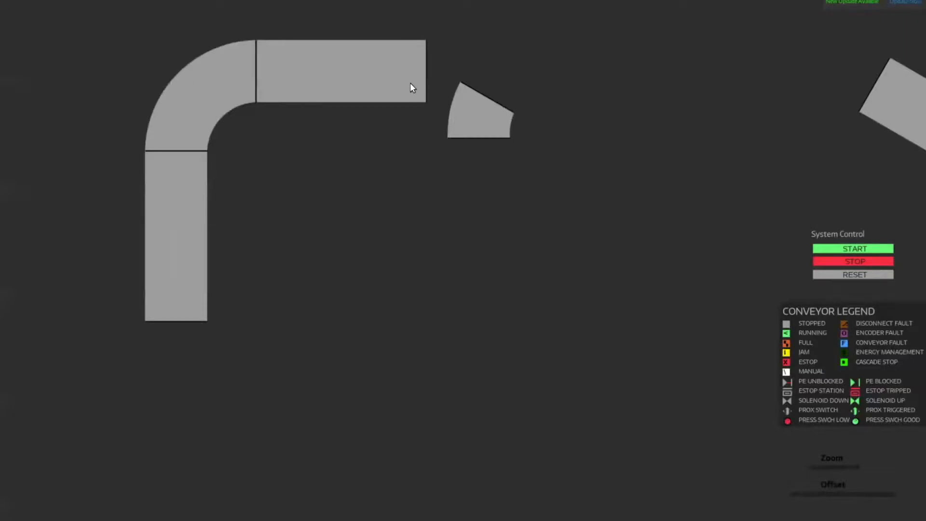
Consult the PDP_Layout drawing and set the size of the horizontal conveyor after the curve to 50x28.
key("super")
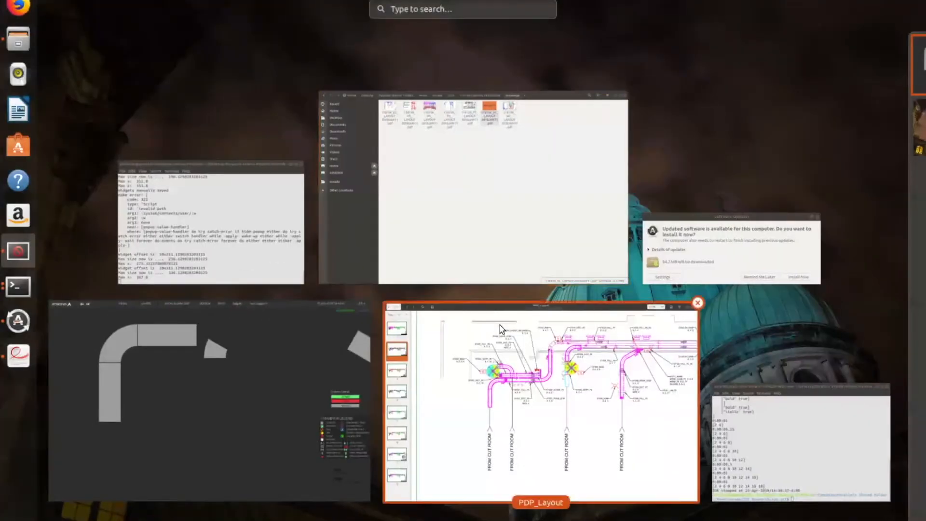
left_click(539, 344)
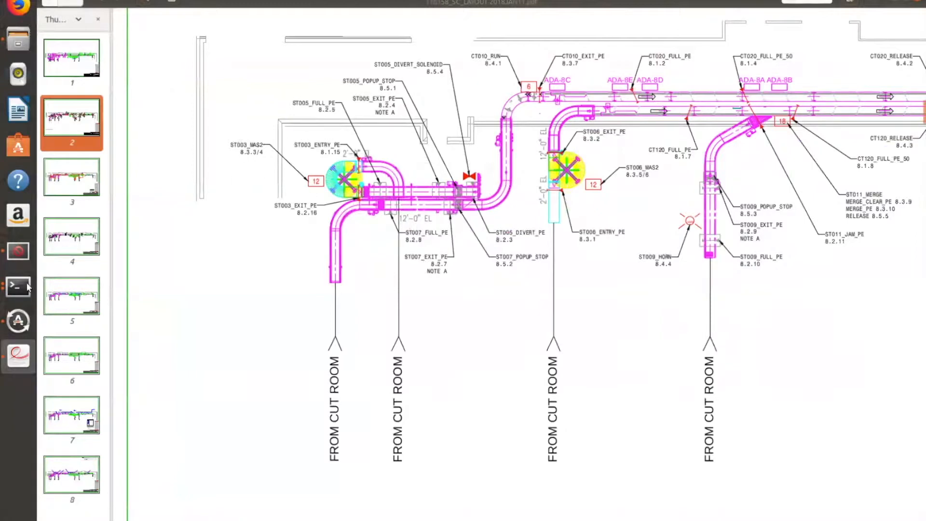
left_click(19, 252)
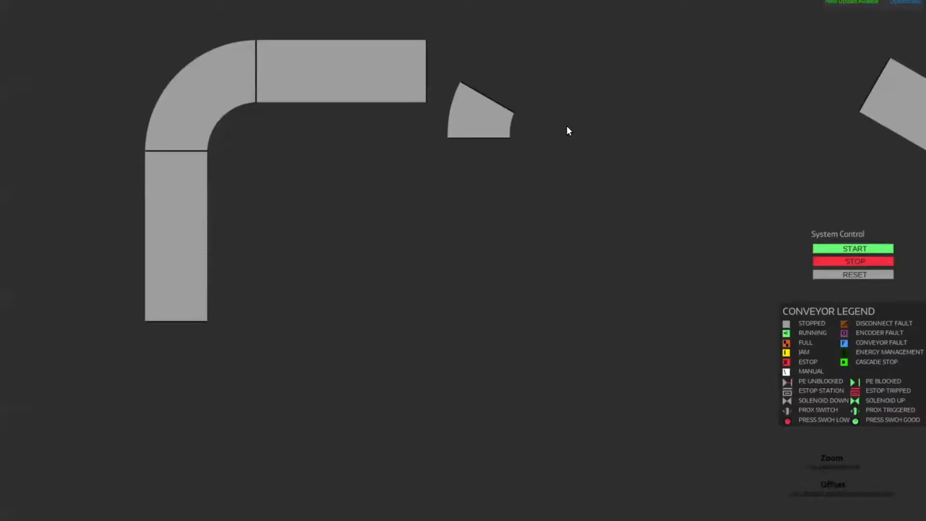
left_click(345, 84)
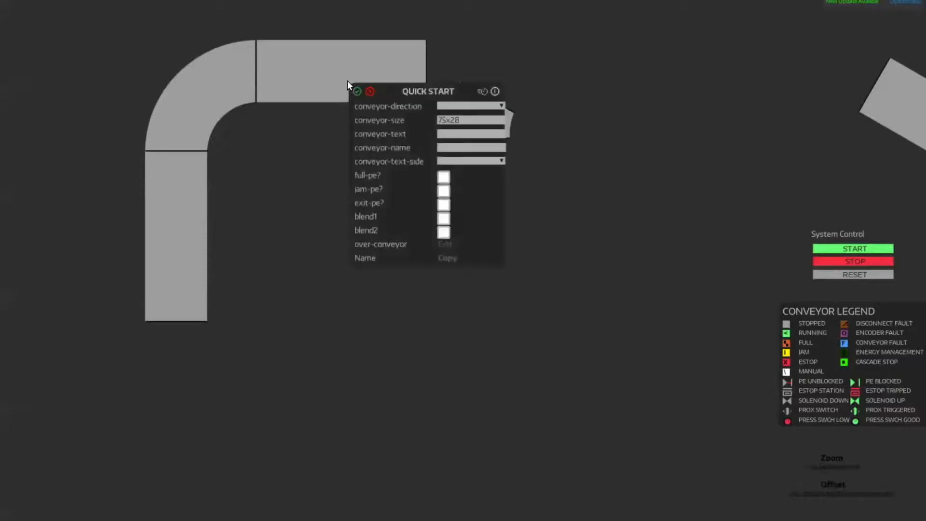
left_click(444, 120)
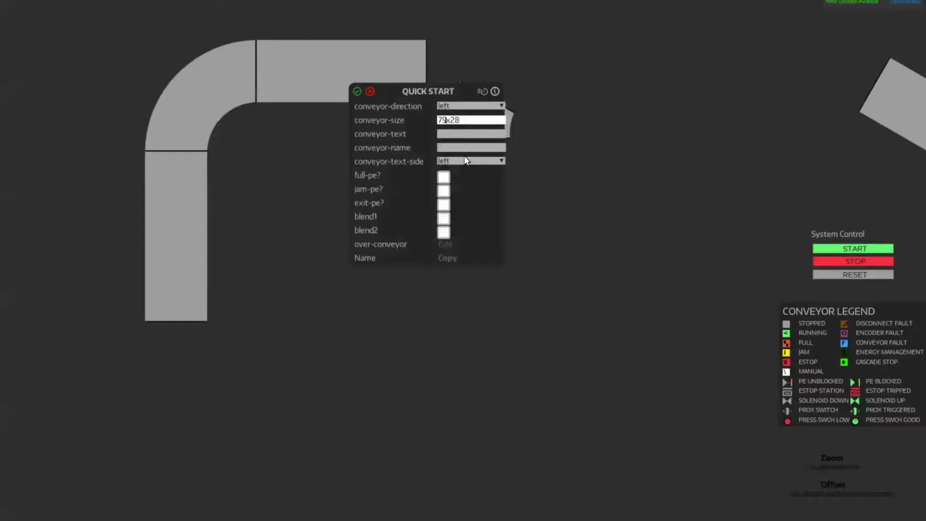
key("BackSpace")
key("BackSpace")
type("50")
left_click(360, 90)
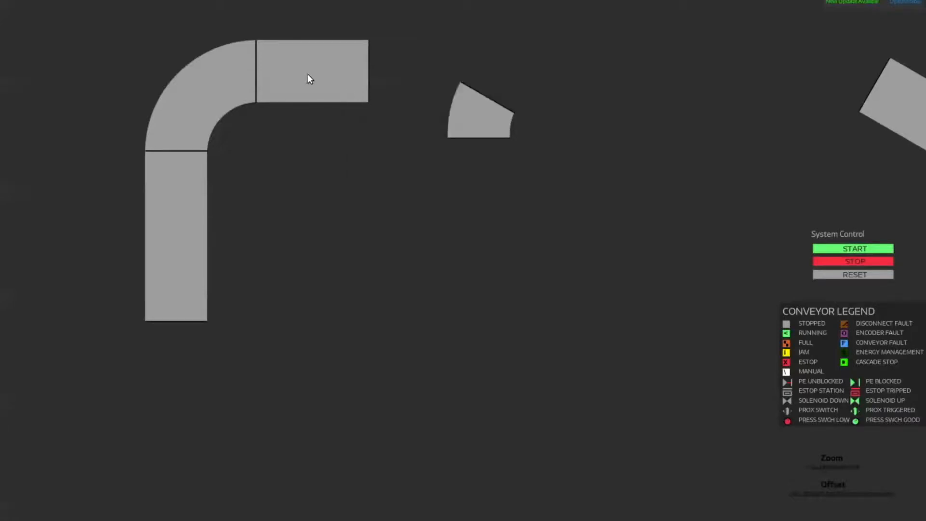
Duplicate the 50x28 horizontal conveyor and place the copy in the free space beyond the original.
left_click(321, 72)
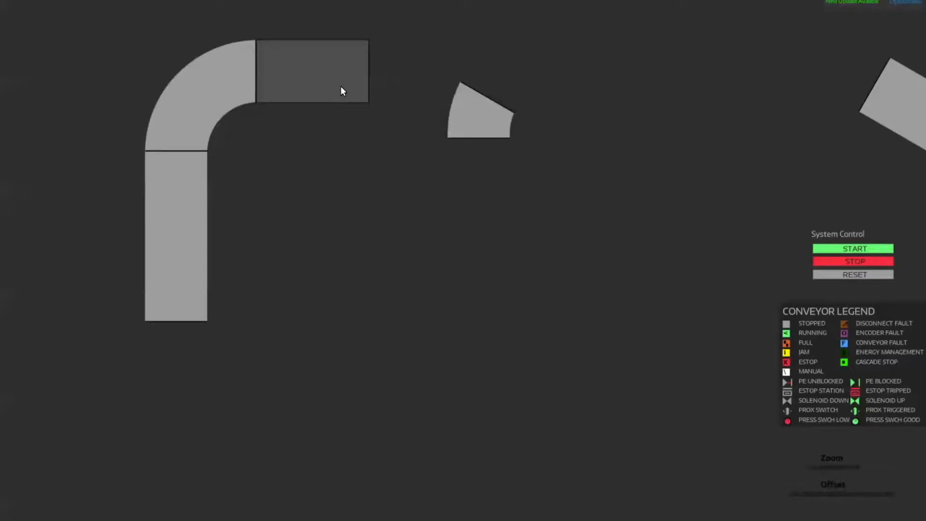
scroll(381, 124, "up", 1)
left_click_drag(381, 124, 245, 128)
scroll(245, 128, "up", 1)
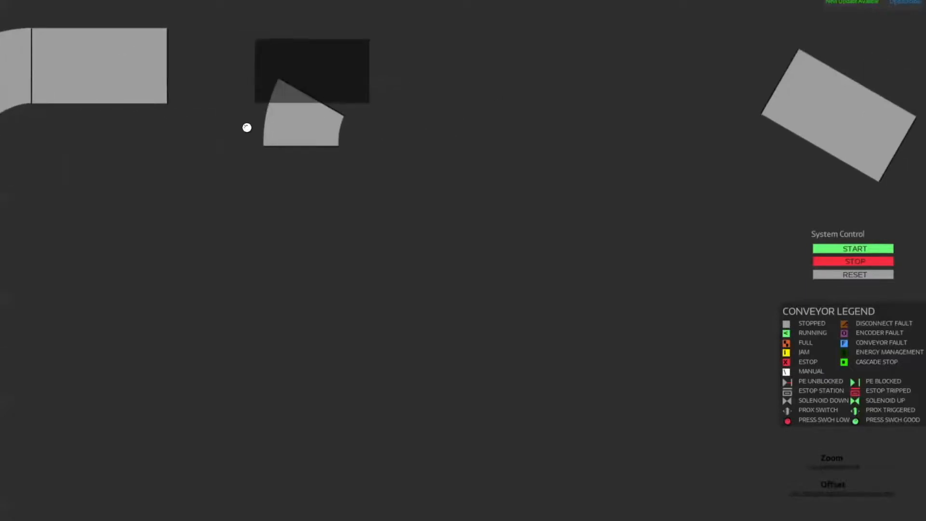
Set the duplicated conveyor's size to 200x28.
double_click(339, 81)
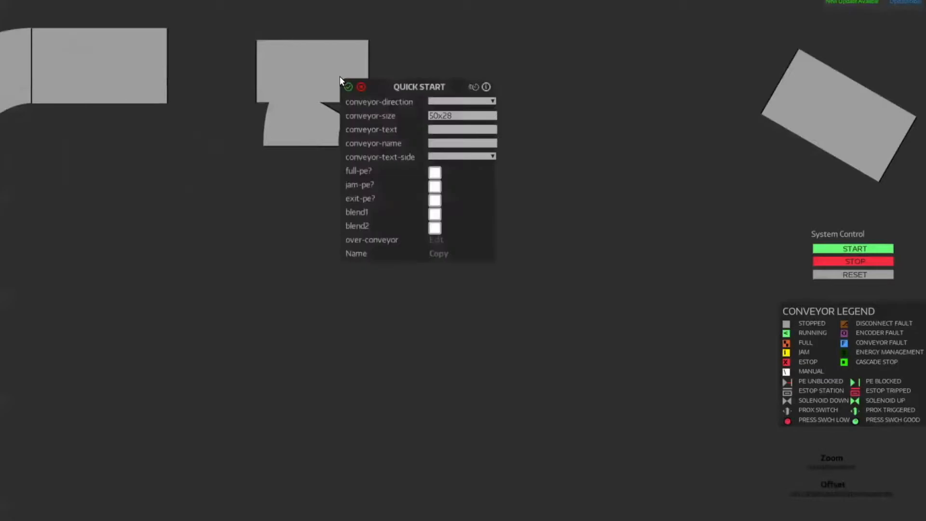
left_click(432, 116)
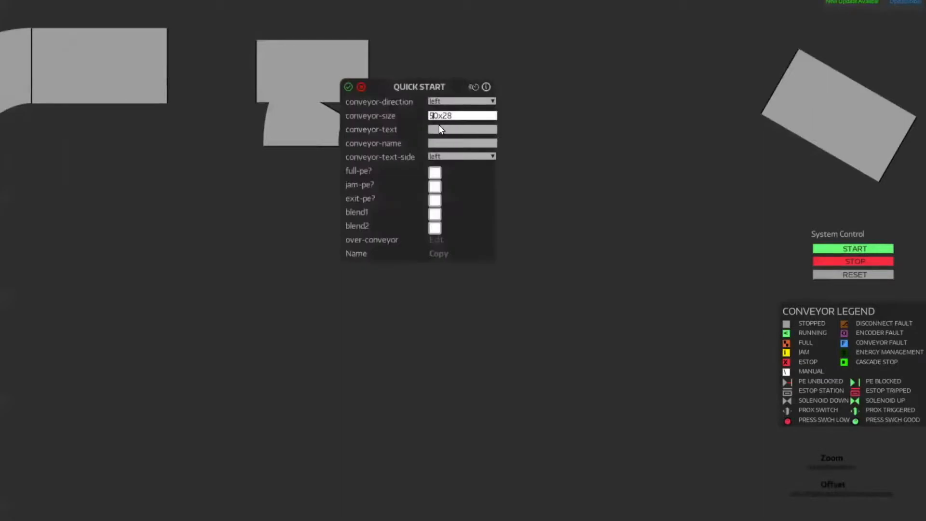
key("BackSpace")
type("200")
left_click(349, 87)
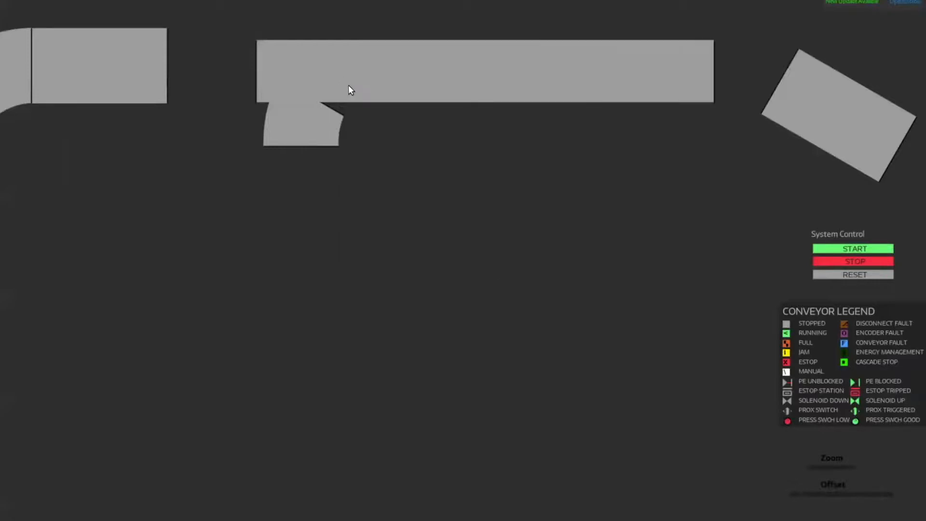
Align the long conveyor to the right end of the short horizontal conveyor.
scroll(463, 164, "up", 2)
scroll(466, 167, "down", 2)
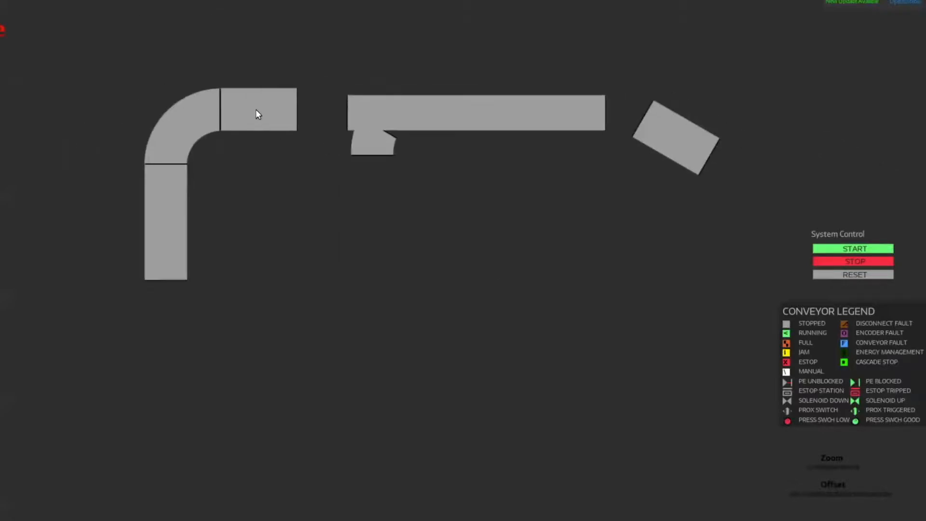
right_click(259, 116)
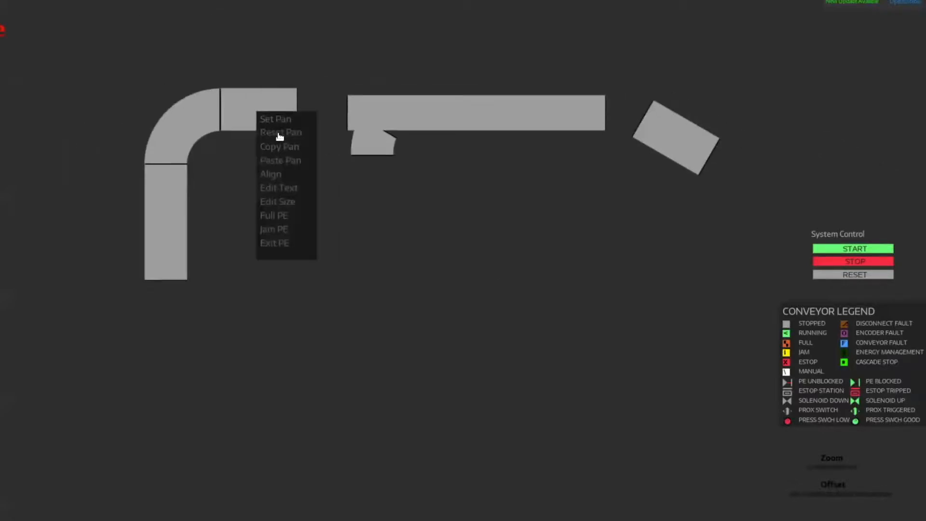
left_click(275, 176)
left_click(394, 113)
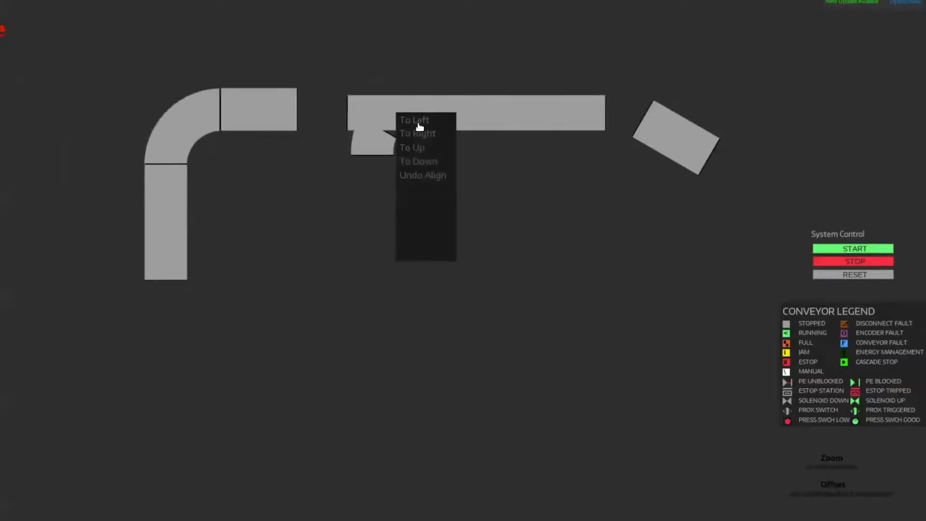
left_click(420, 134)
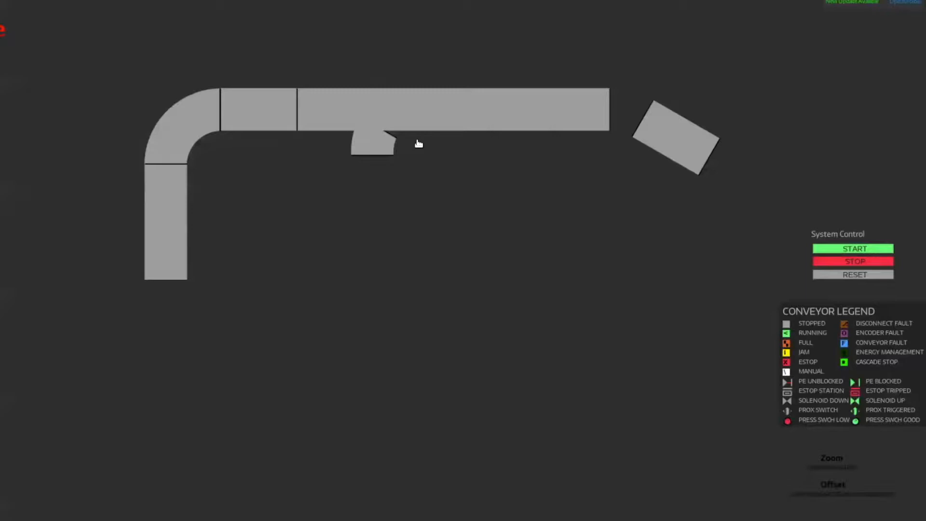
Delete the small wedge-shaped curve piece beneath the long horizontal conveyor.
left_click(378, 153)
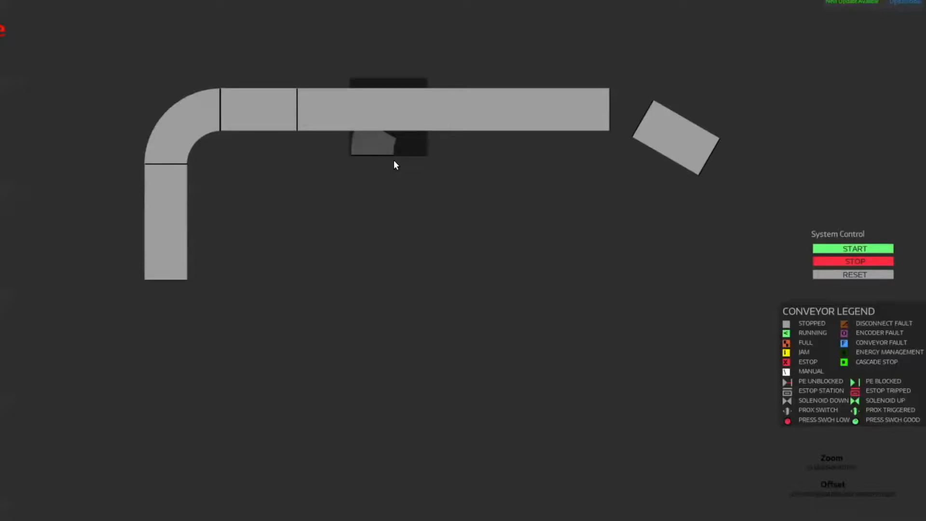
key("Delete")
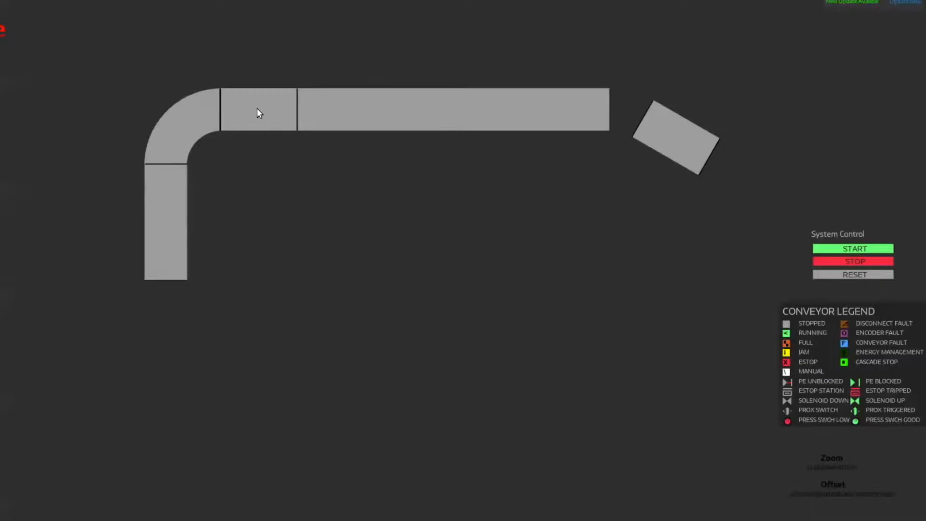
Duplicate the short horizontal conveyor and align the copy to the right end of the long conveyor.
left_click(268, 123)
left_click_drag(264, 185, 181, 231)
right_click(282, 160)
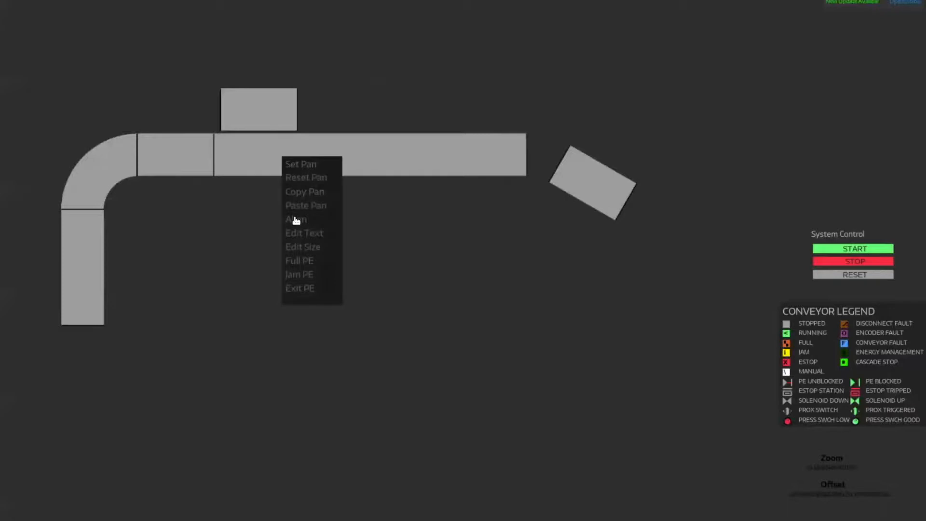
left_click(296, 220)
right_click(271, 101)
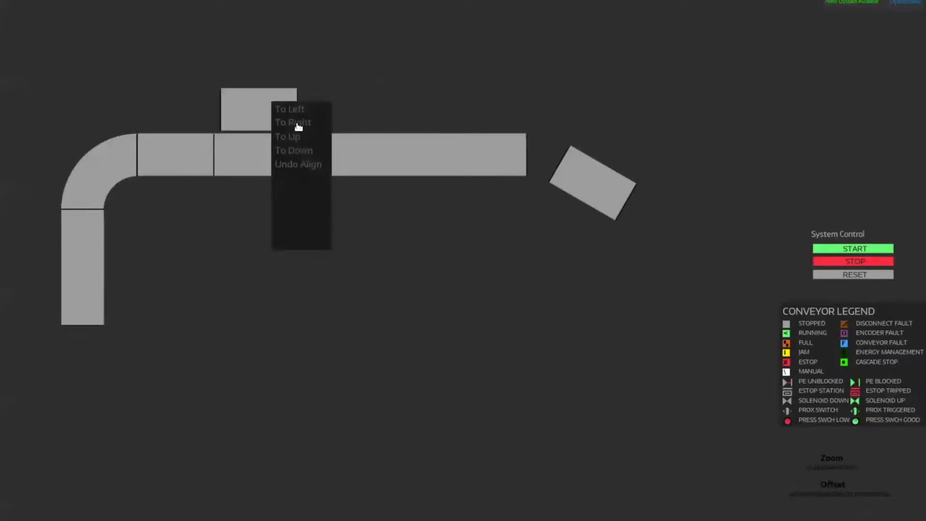
left_click(299, 125)
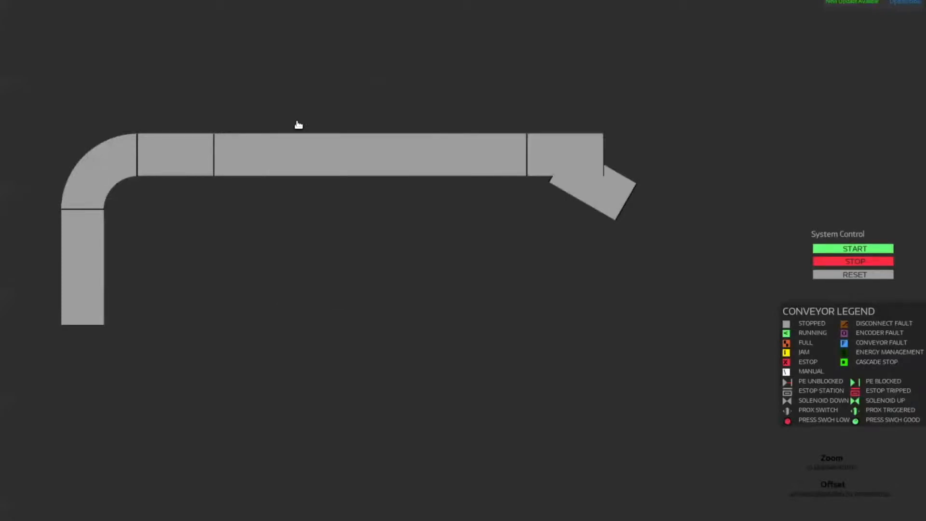
Delete the tilted conveyor piece beneath the end of the horizontal run.
left_click(611, 212)
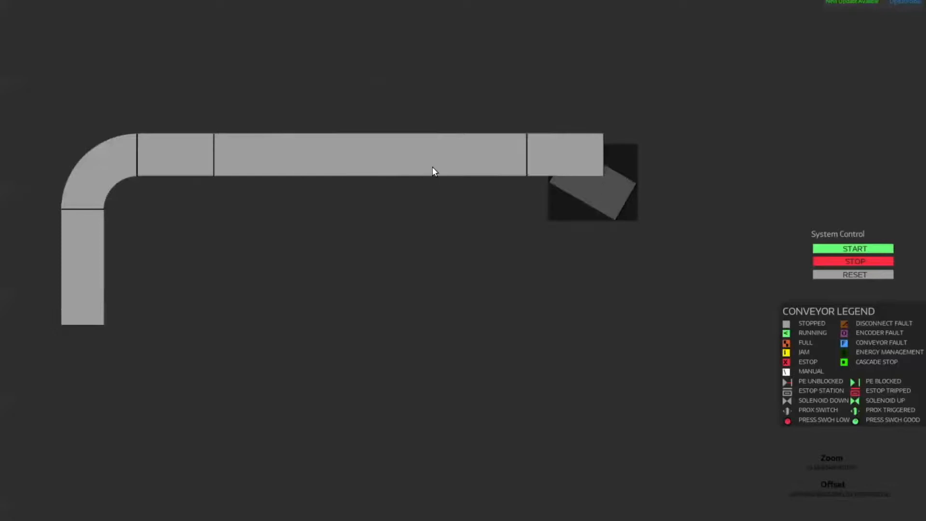
key("Delete")
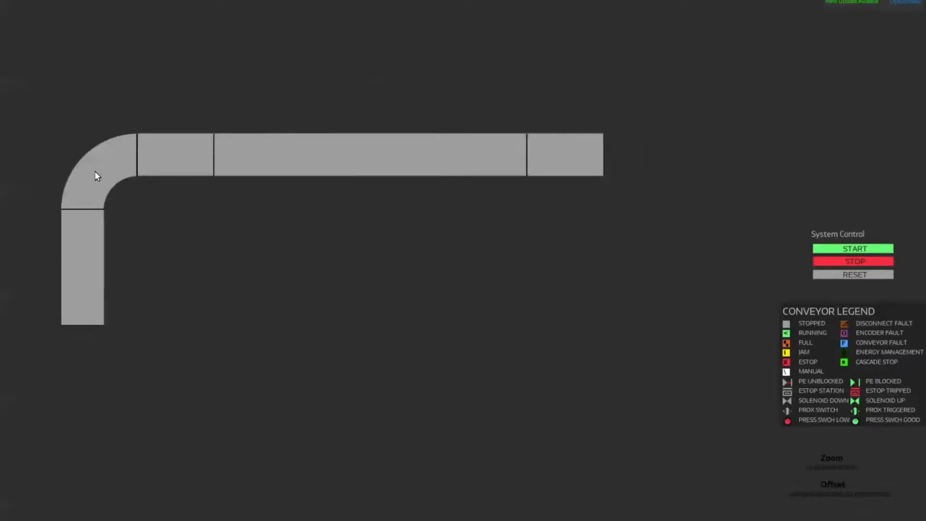
Duplicate the curved conveyor and set the upper copy's direction to UP RIGHT.
left_click(109, 185)
key("ctrl+d")
left_click_drag(289, 254, 282, 369)
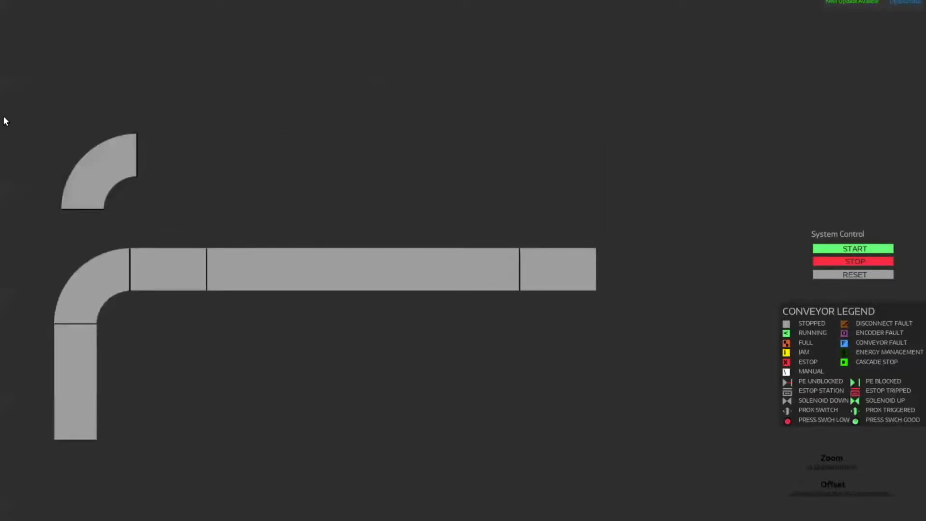
right_click(104, 161)
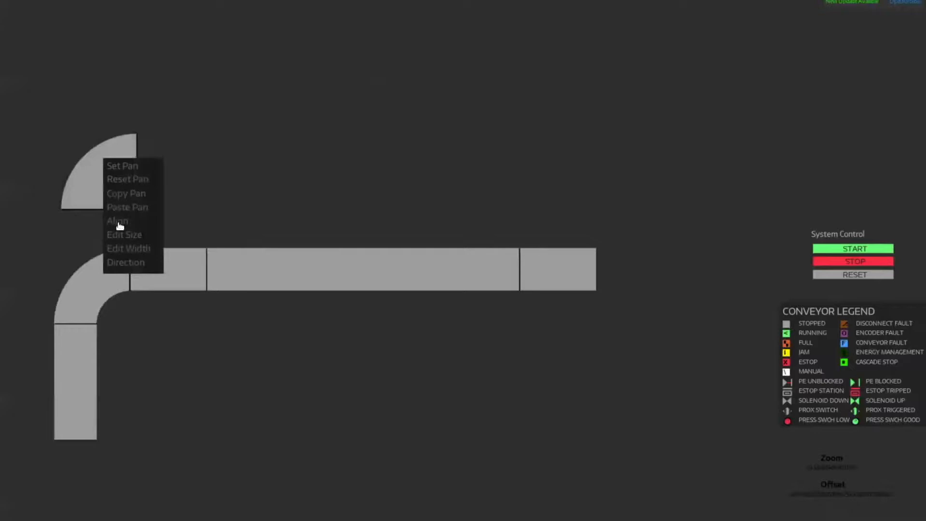
left_click(123, 263)
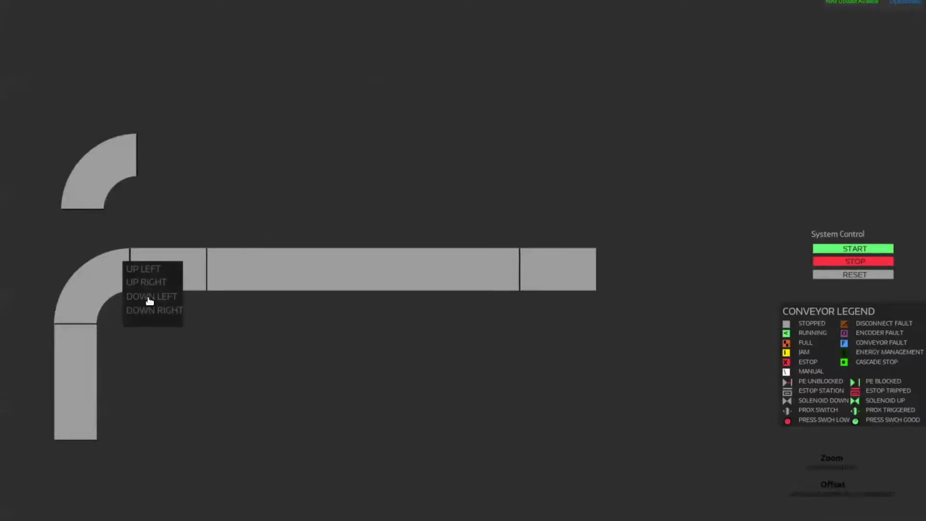
left_click(147, 283)
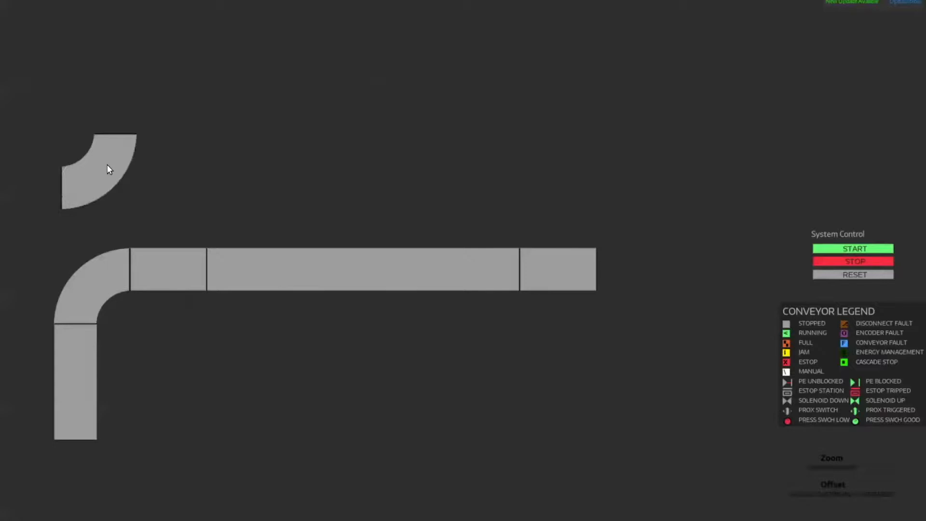
Align the UP RIGHT curve to the right end of the last short horizontal conveyor.
right_click(556, 264)
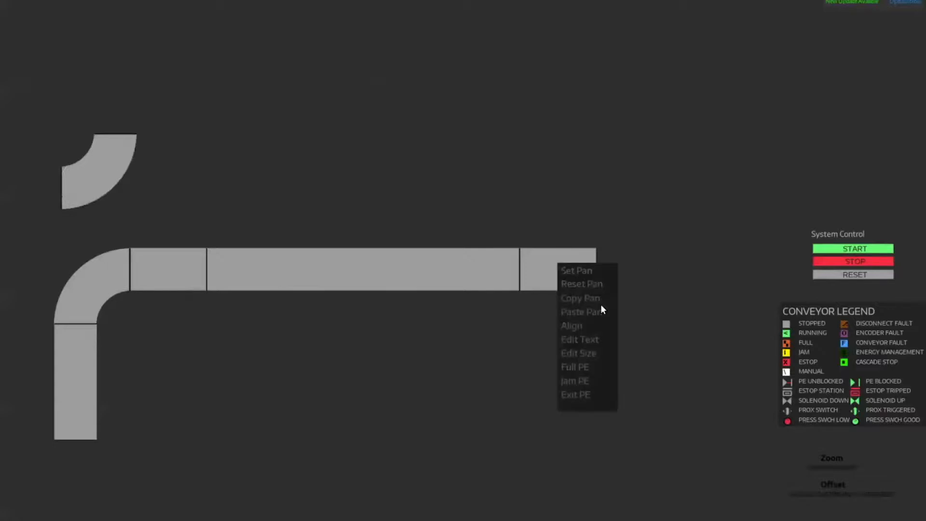
left_click(573, 326)
left_click(121, 164)
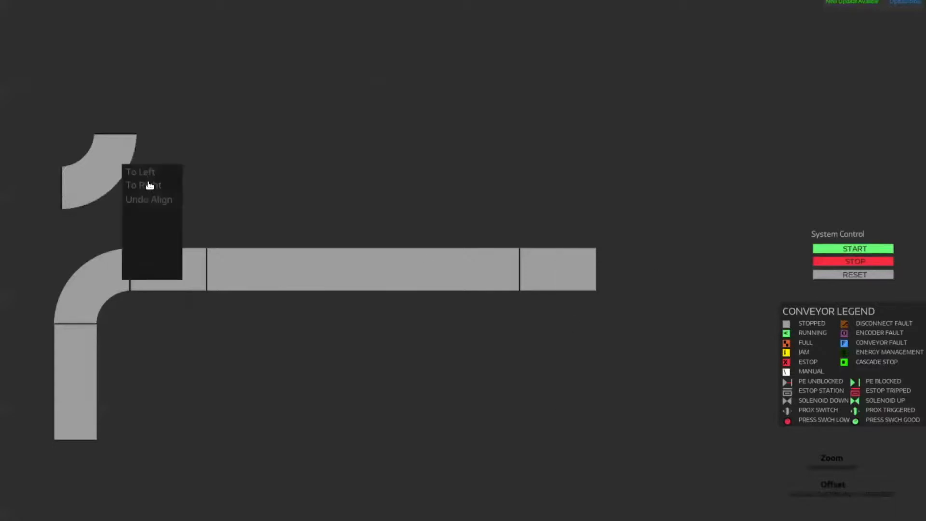
left_click(150, 185)
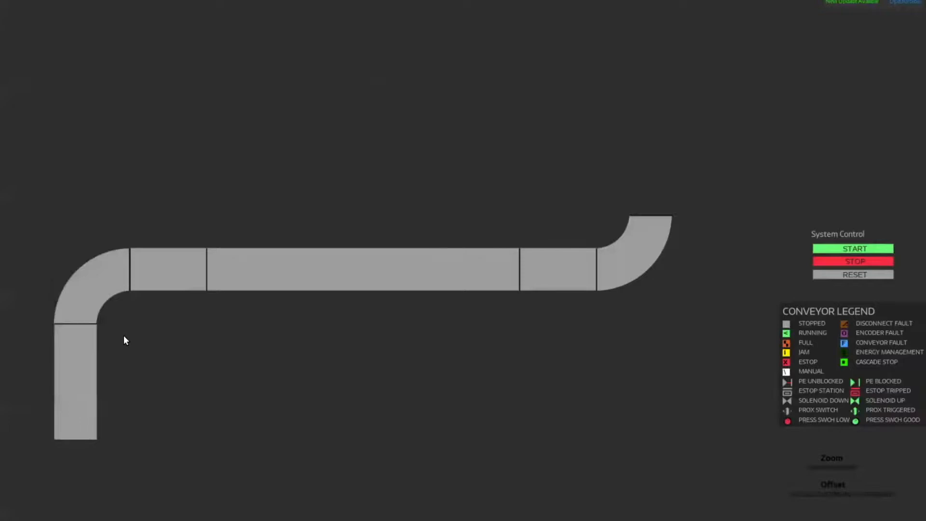
Try blending the first corner by enabling blend2 on the vertical conveyor and blend1 on its adjoining curve.
left_click(90, 339)
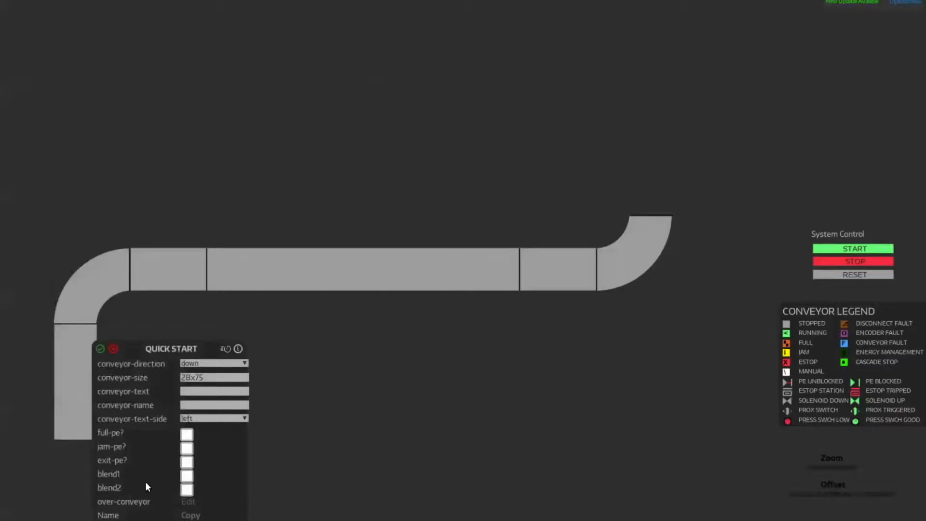
left_click(187, 489)
left_click(102, 348)
left_click(94, 305)
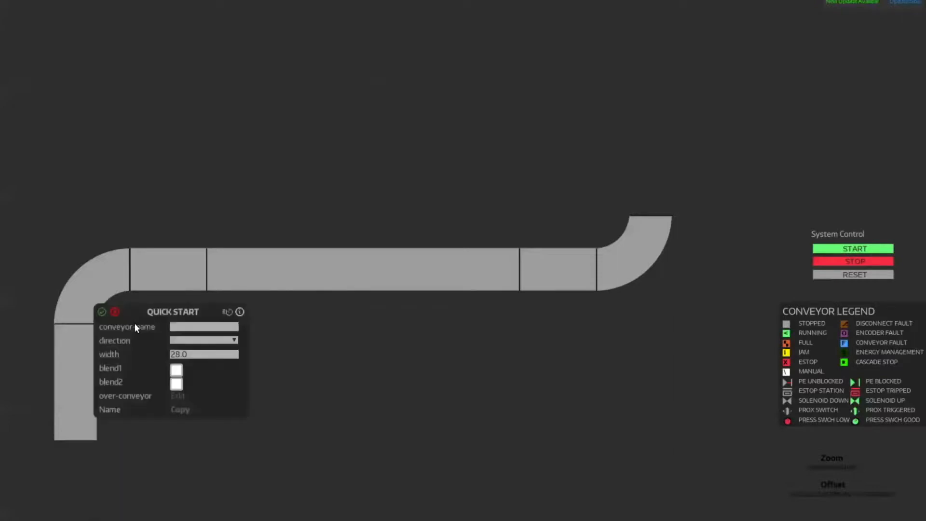
left_click(176, 370)
left_click(176, 384)
left_click(102, 312)
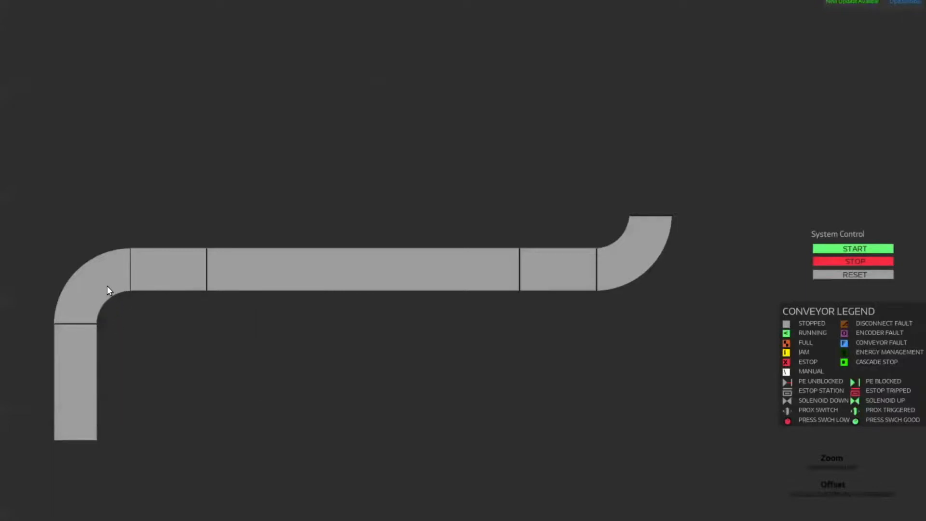
Turn off blend1 and turn on blend2 for the curve above the vertical conveyor.
left_click(108, 289)
left_click(191, 355)
left_click(191, 368)
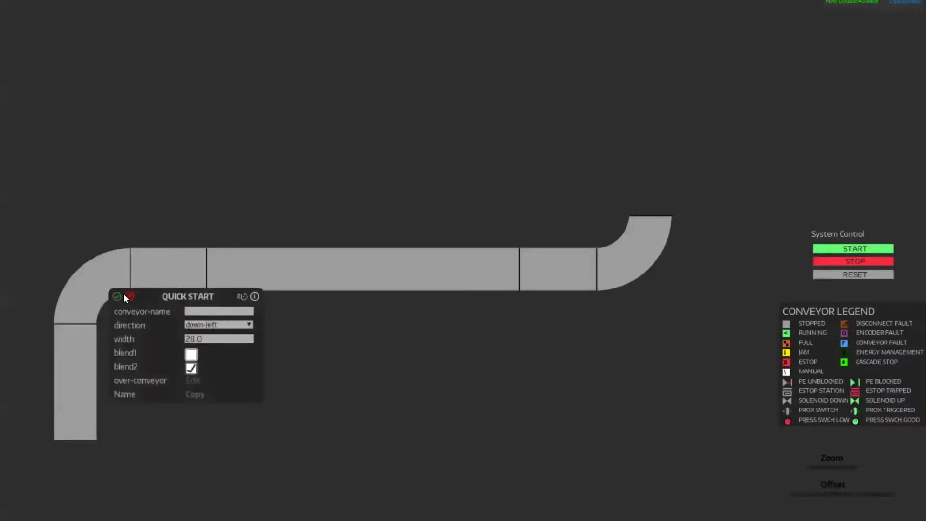
left_click(119, 295)
Turn on blend1 and turn off blend2 for the vertical conveyor.
left_click(94, 343)
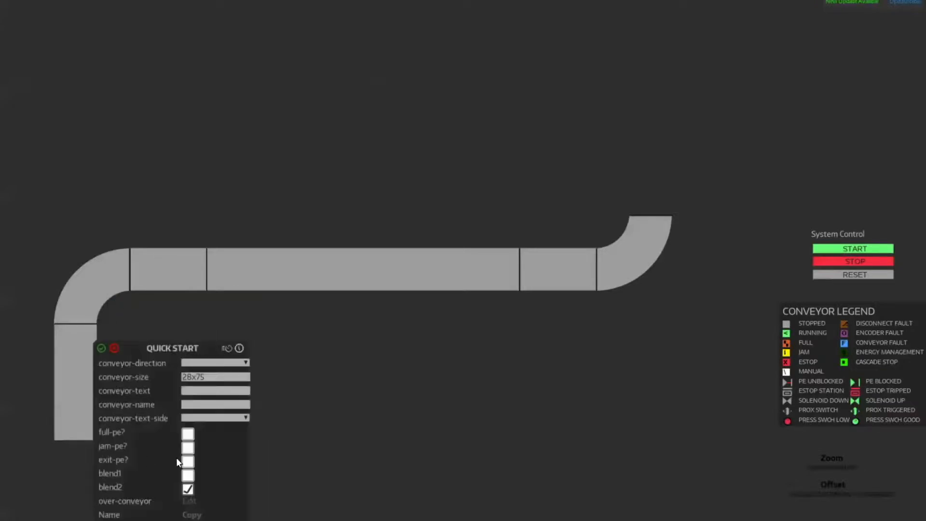
left_click(188, 475)
left_click(187, 488)
left_click(101, 347)
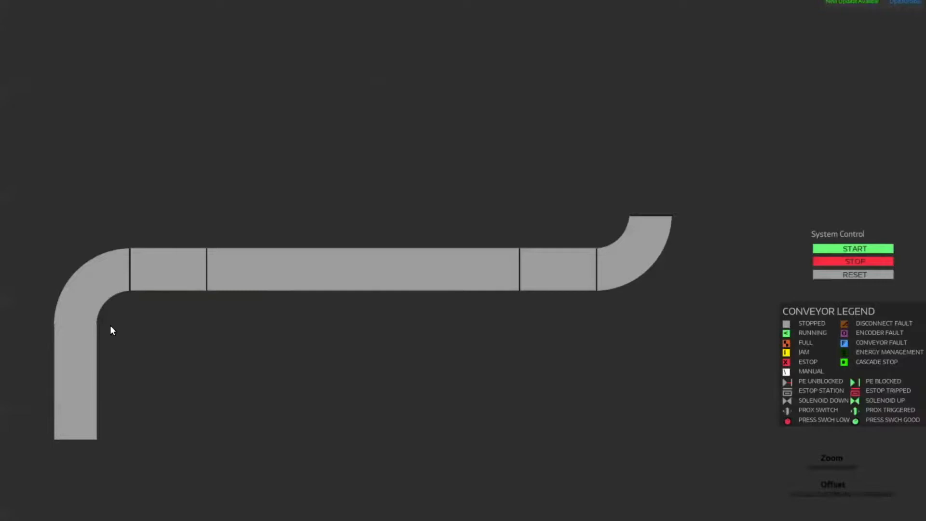
Insert a photoeye widget beside the lower part of the vertical conveyor.
left_click_drag(147, 365, 303, 362)
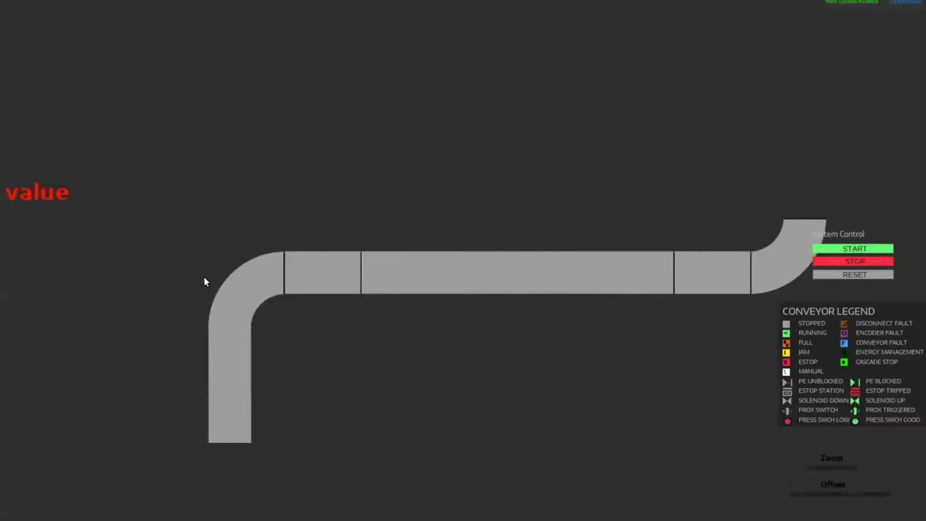
right_click(178, 401)
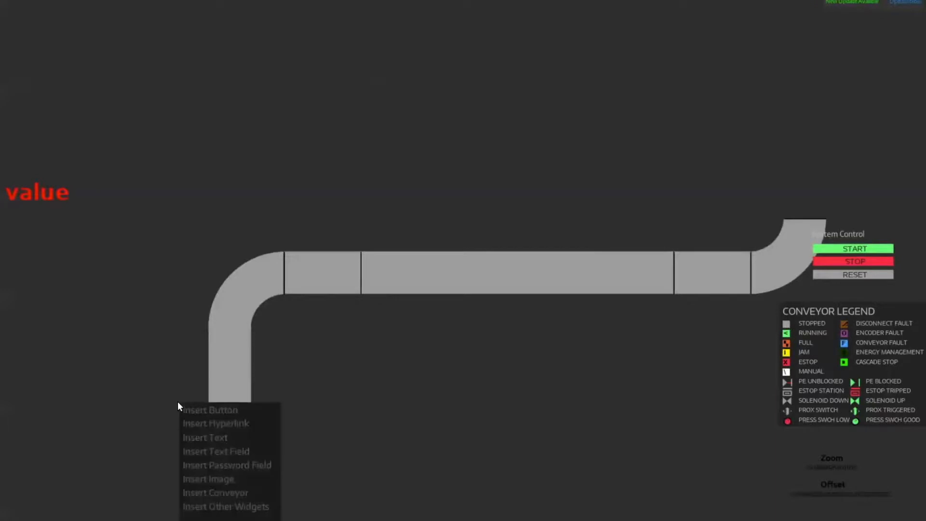
left_click(241, 507)
type("photoeye")
key("Return")
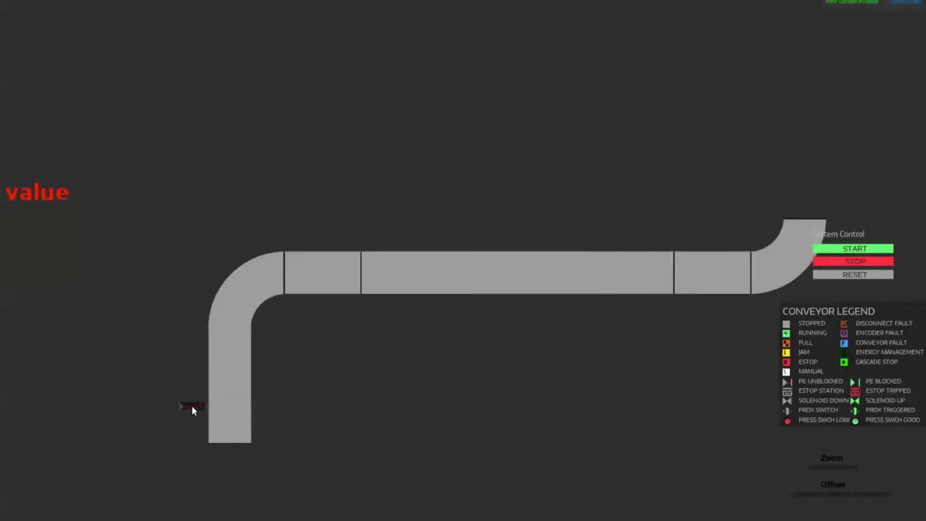
Place the photoeye across the vertical conveyor, scaled so its beam spans slightly more than the conveyor's width.
scroll(263, 421, "up", 2)
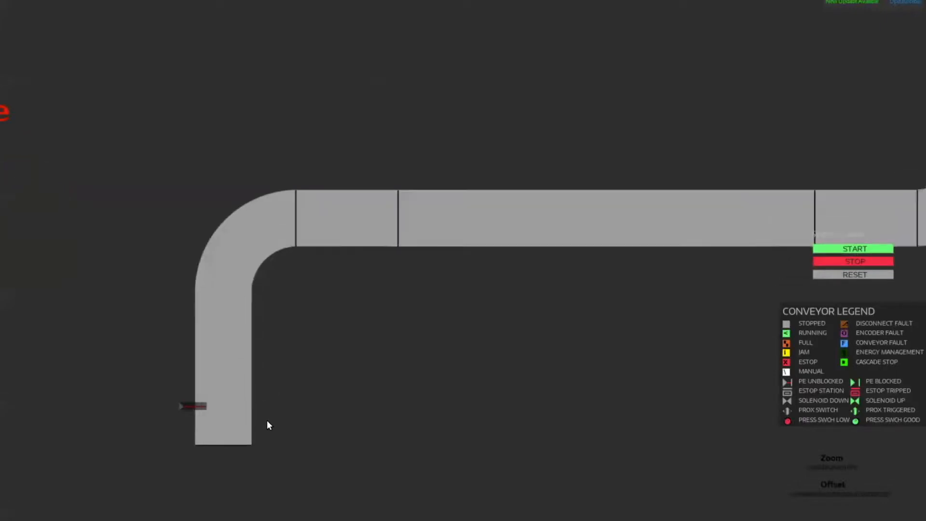
scroll(272, 419, "down", 4)
scroll(277, 423, "down", 1)
left_click_drag(314, 421, 242, 435)
scroll(242, 429, "down", 1)
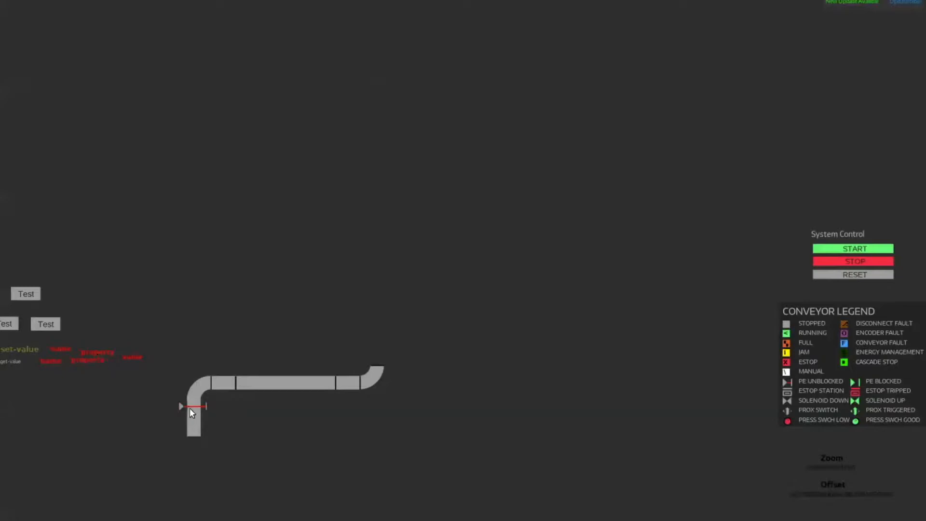
scroll(193, 415, "down", 3)
scroll(198, 413, "up", 2)
scroll(198, 409, "up", 3)
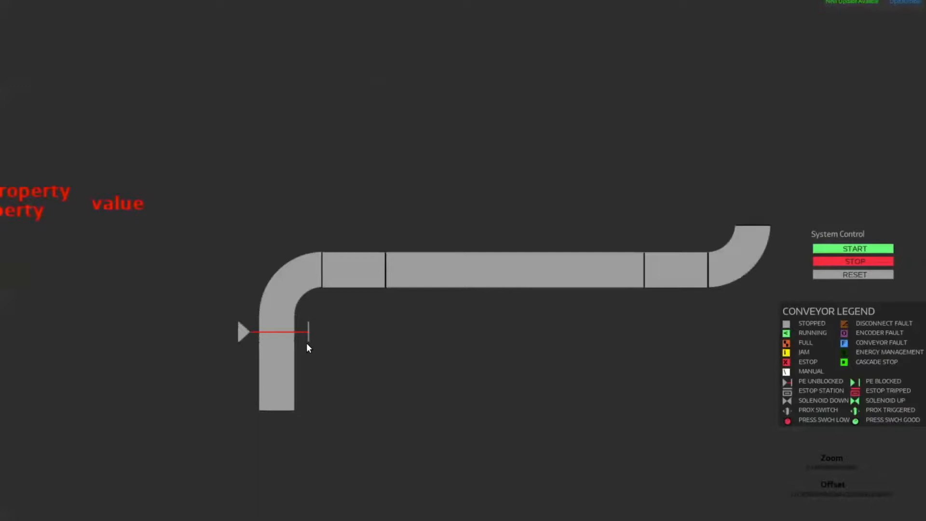
Move the photoeye toward the lower end of the vertical conveyor and place a duplicate above the curve.
left_click(246, 332)
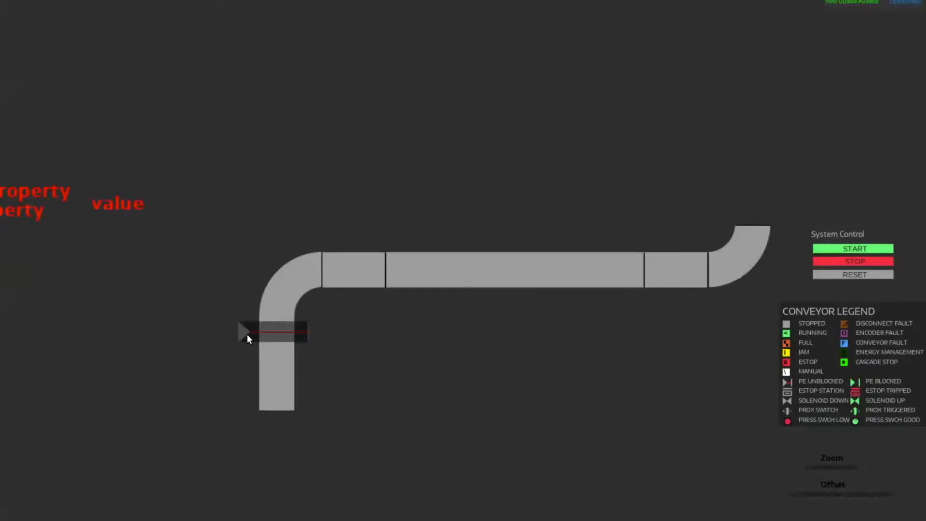
left_click_drag(242, 385, 242, 341)
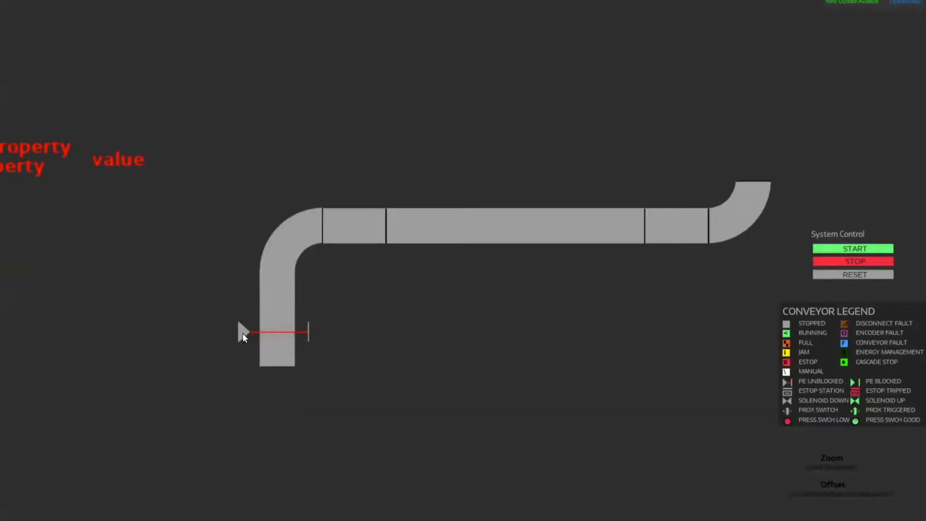
left_click(242, 332)
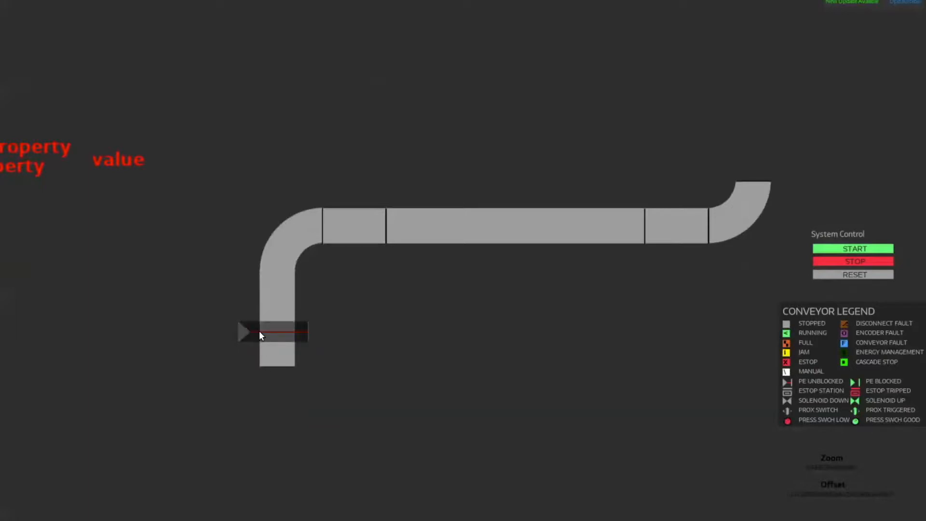
left_click_drag(270, 292, 231, 437)
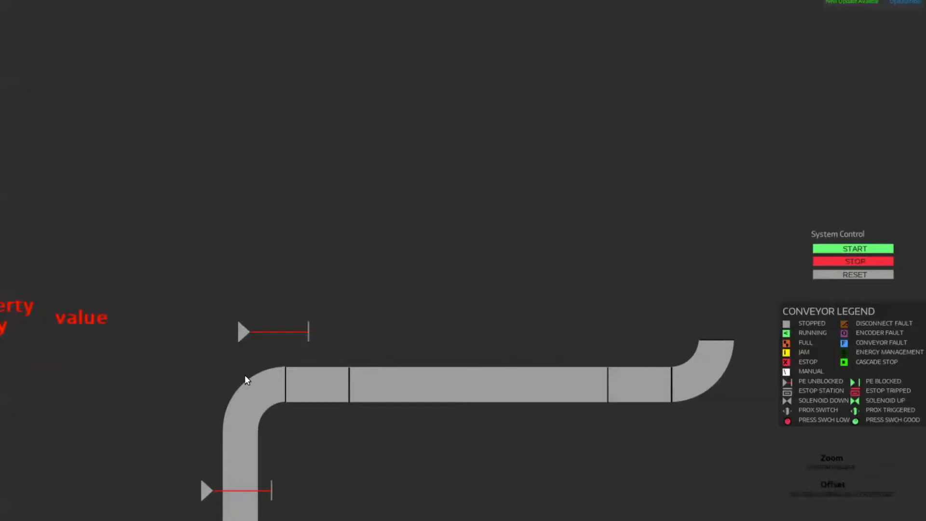
Review the quick start properties of the photoeye above the curve without changing them.
left_click(287, 332)
right_click(282, 333)
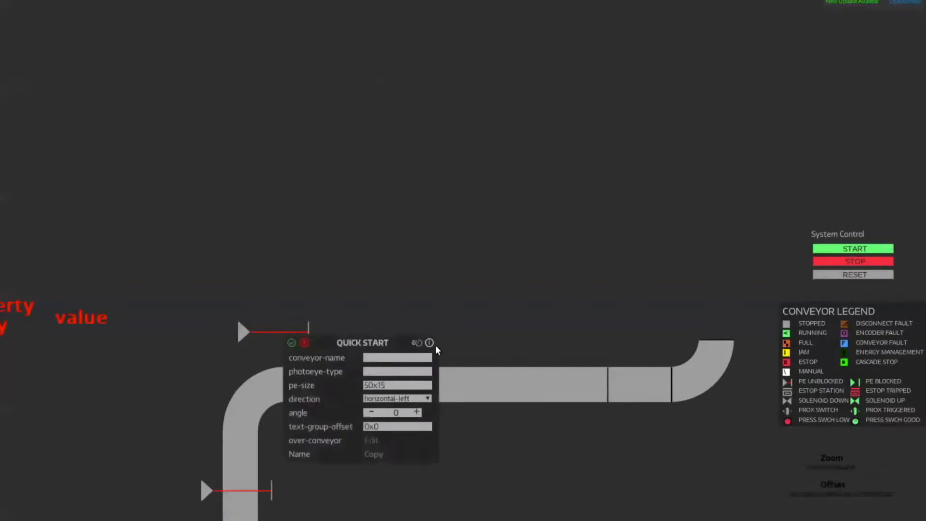
left_click(304, 342)
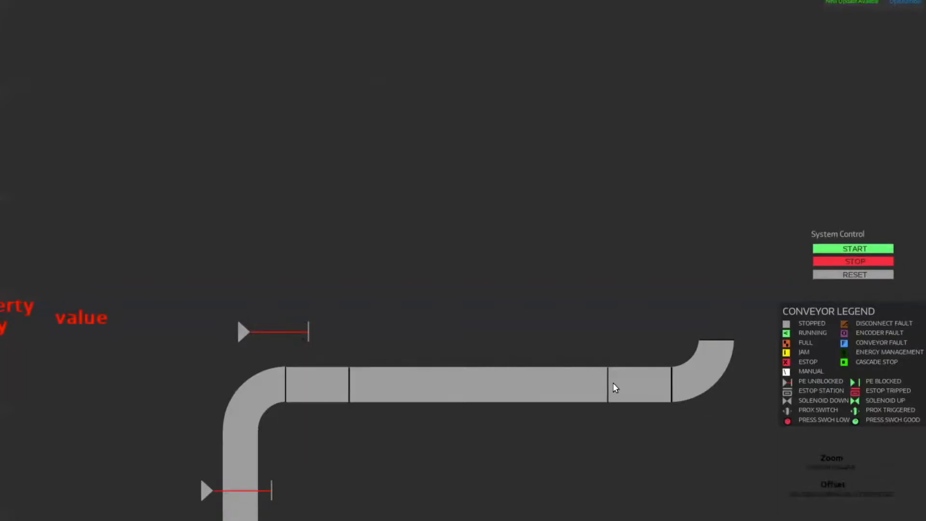
Turn on the exit PE option for the long horizontal conveyor and accept its quick start properties.
right_click(508, 388)
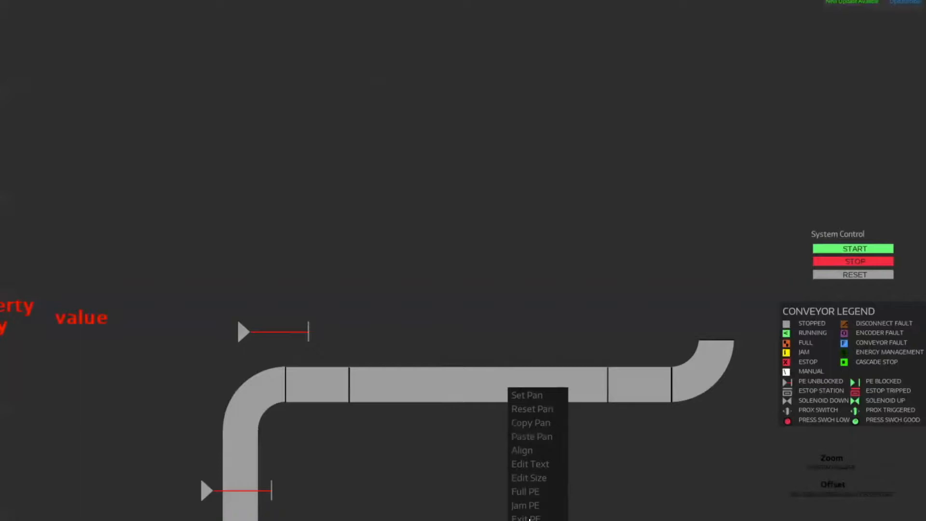
left_click(529, 518)
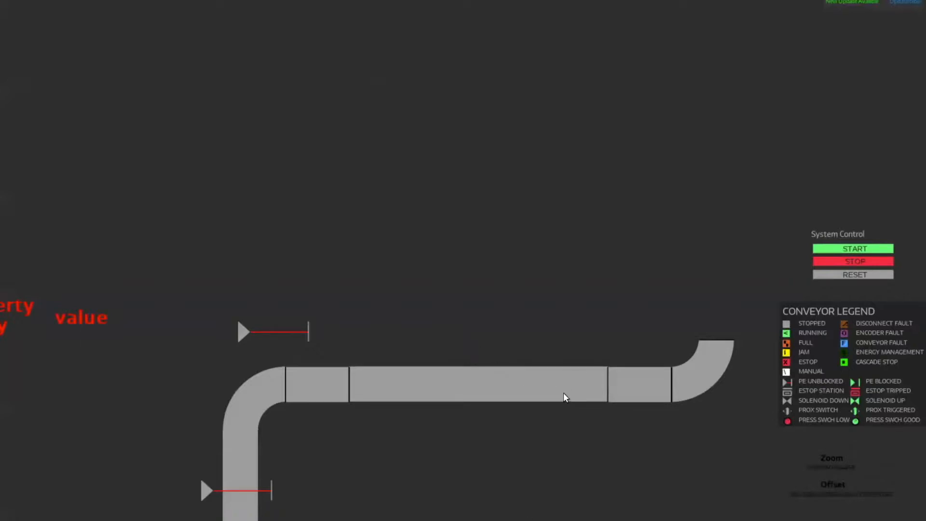
scroll(569, 394, "down", 2)
scroll(574, 399, "up", 2)
left_click(562, 377)
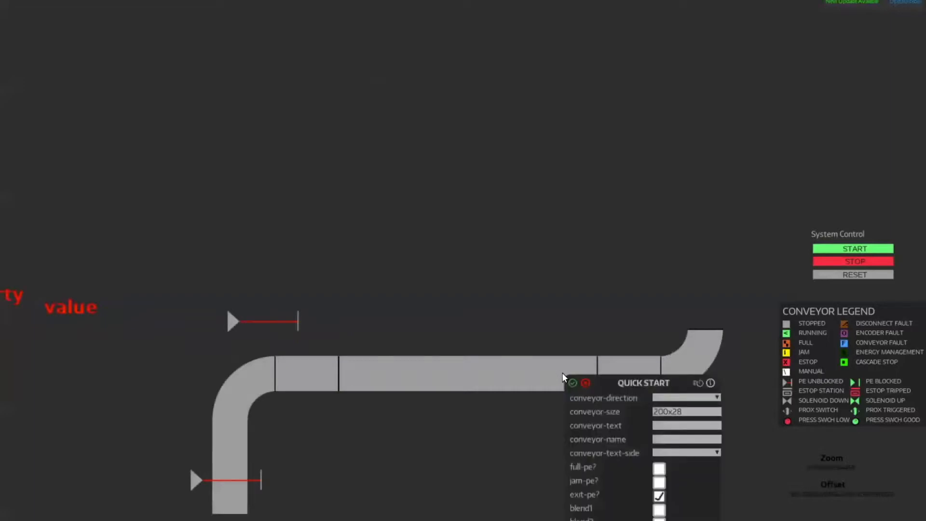
left_click(572, 384)
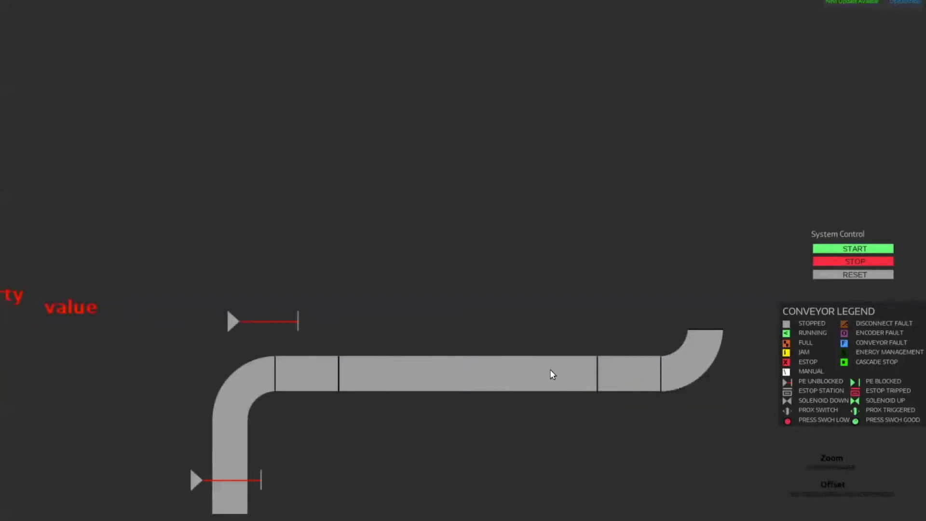
Examine the Full PE, Jam PE and Exit PE options available for the long horizontal conveyor.
right_click(551, 372)
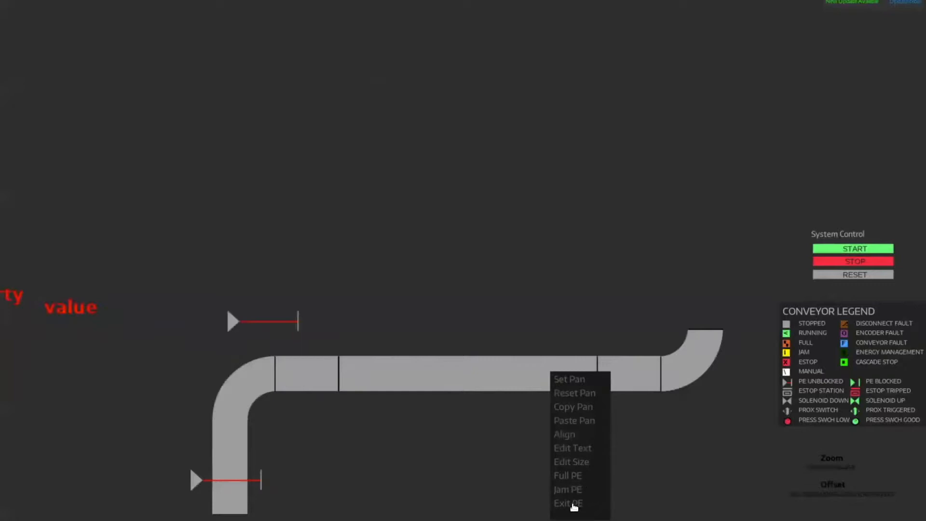
left_click(594, 490)
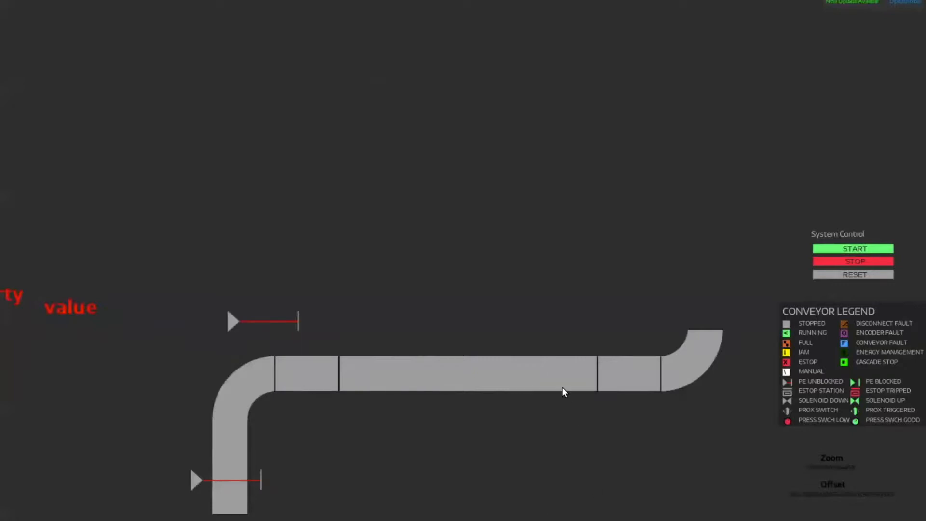
scroll(563, 388, "down", 3)
scroll(563, 390, "up", 5)
right_click(514, 352)
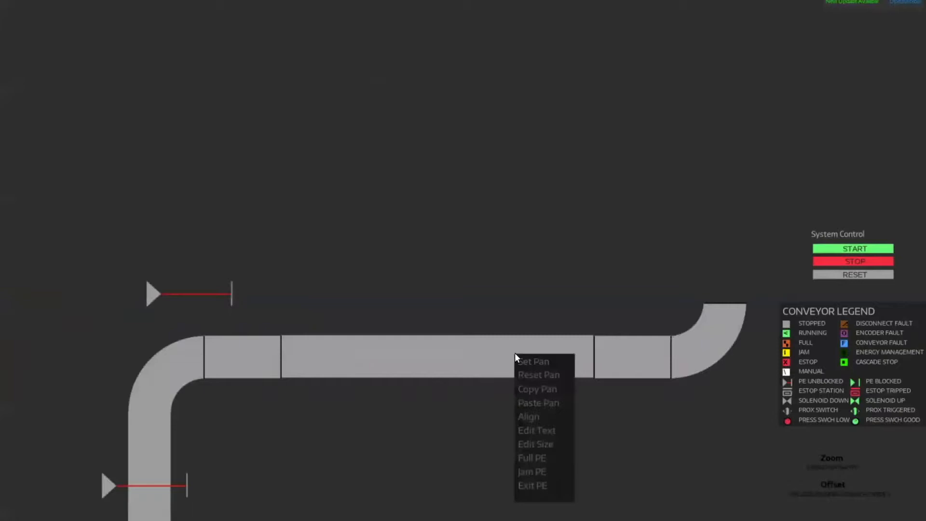
left_click(539, 487)
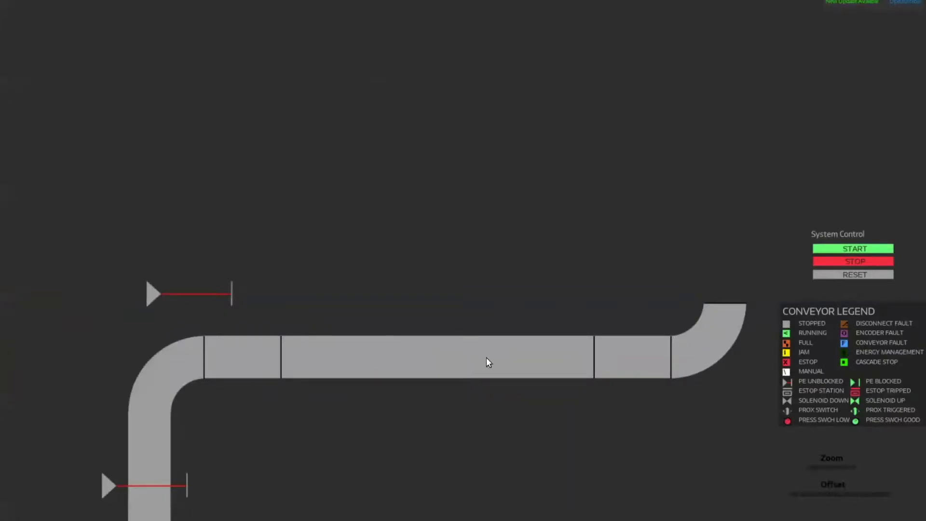
right_click(424, 343)
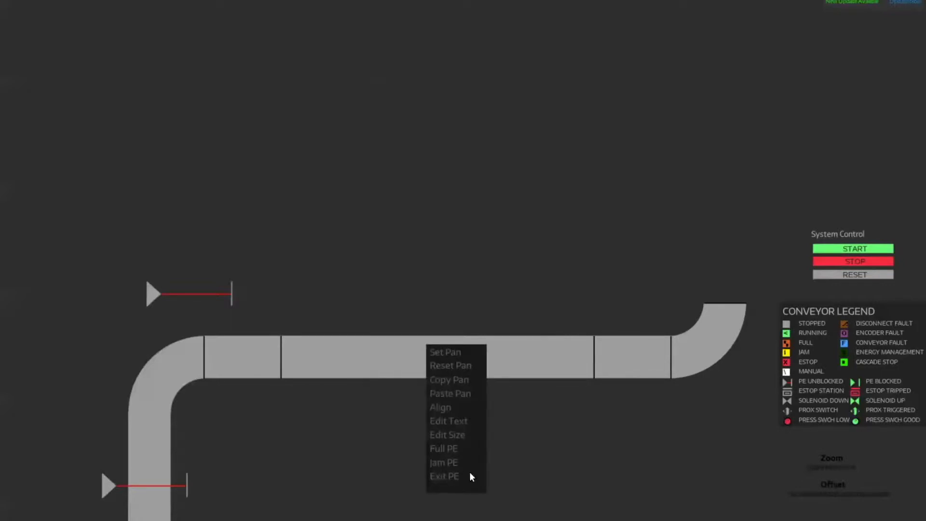
left_click(479, 435)
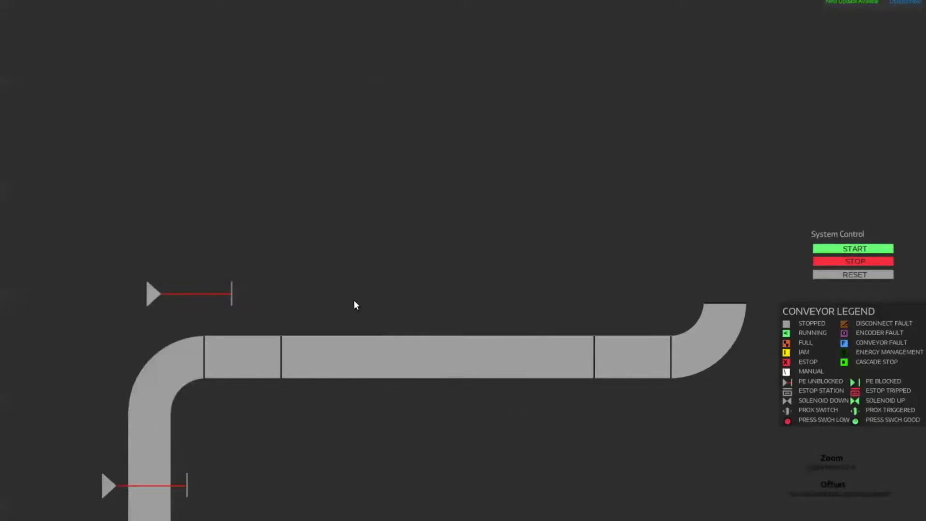
right_click(411, 365)
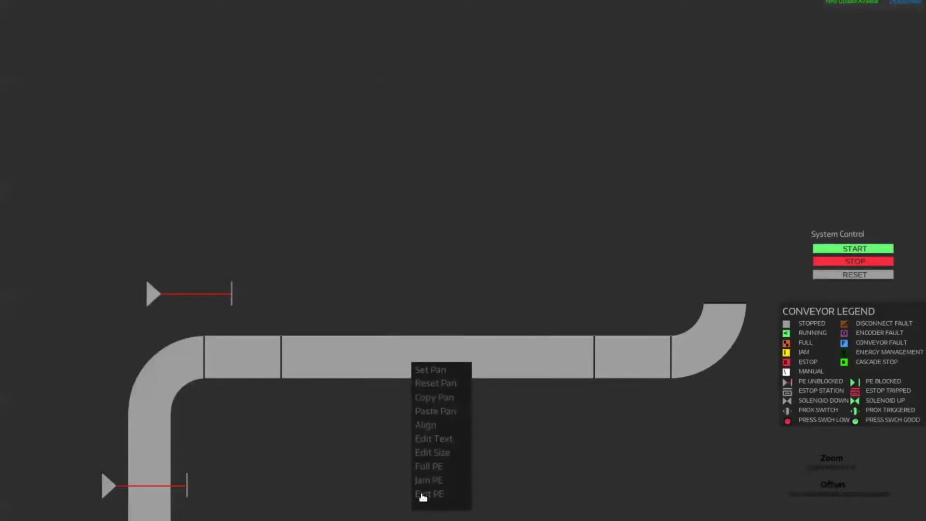
left_click(462, 412)
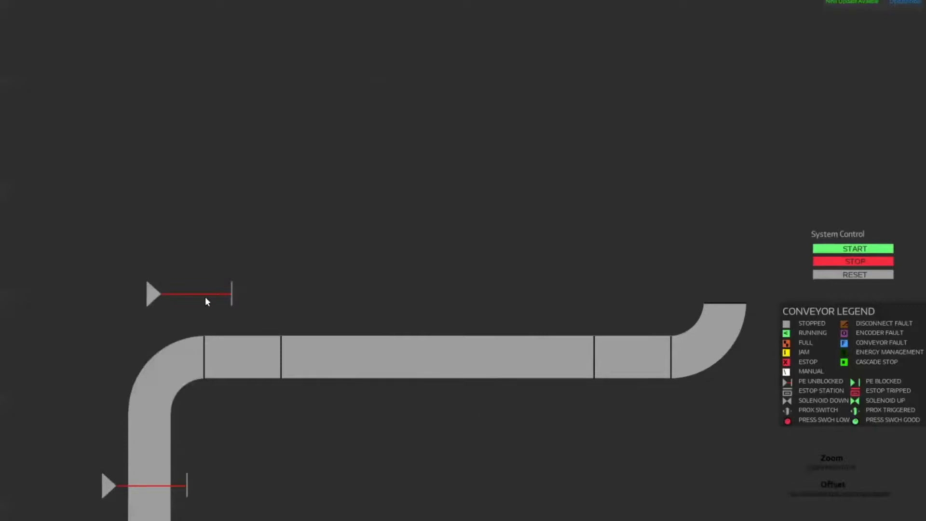
Change the direction of the photoeye above the curve to vertical, with its triangle above the beam.
left_click(200, 295)
right_click(190, 292)
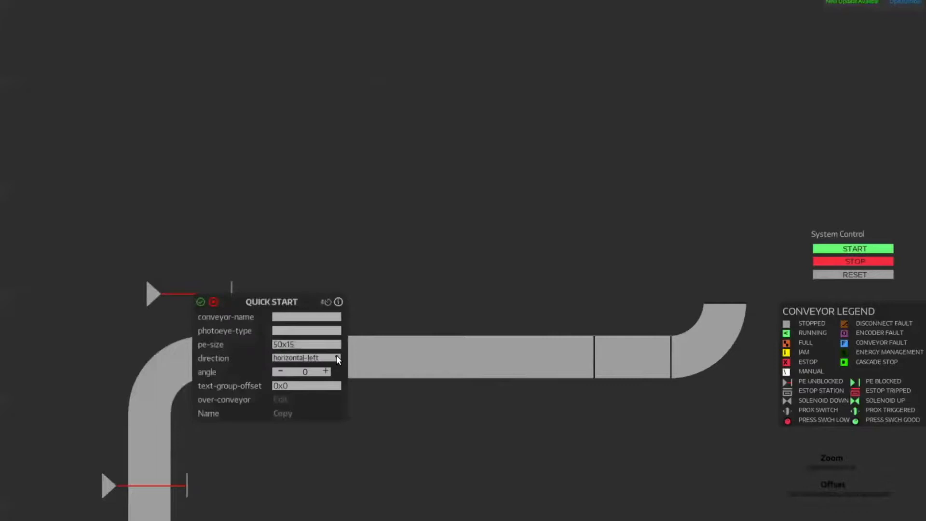
left_click(336, 358)
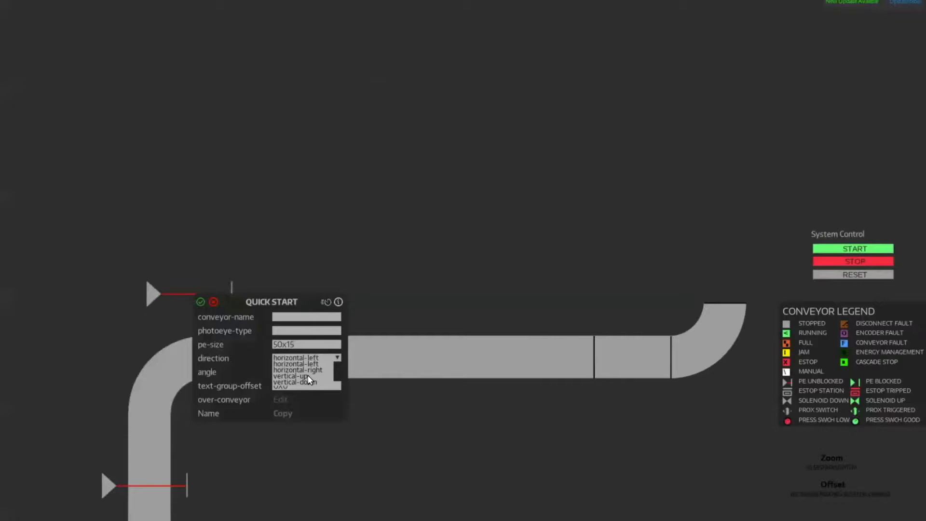
left_click(201, 301)
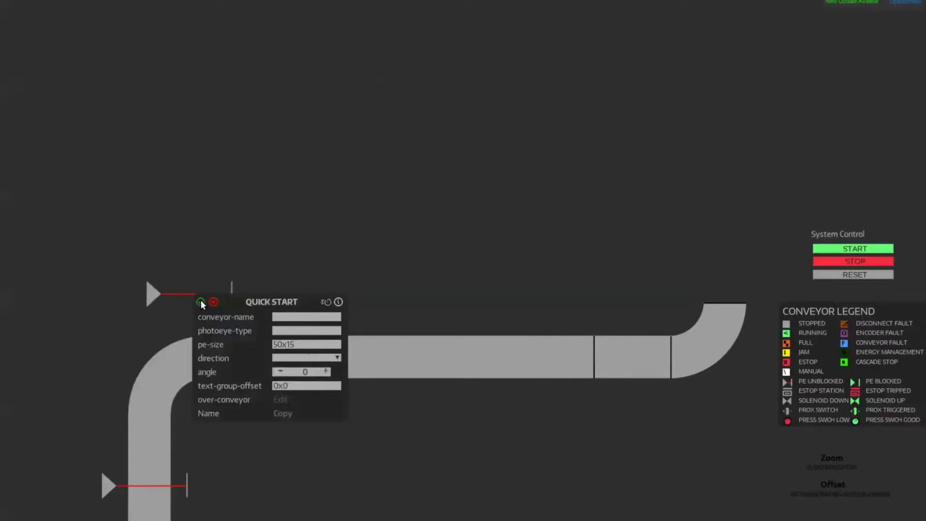
left_click(199, 300)
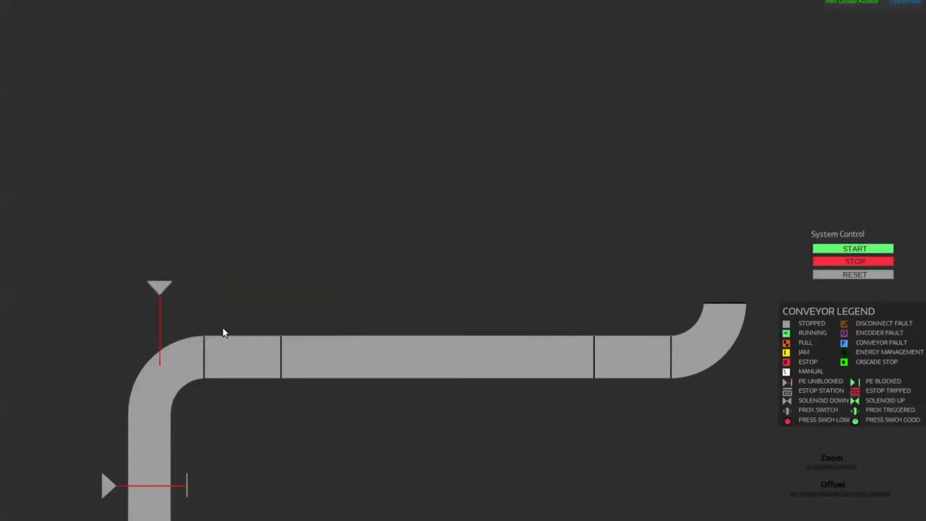
Place the vertical photoeye across the conveyor at the end of the first curve, just before the short straight section.
left_click(159, 296)
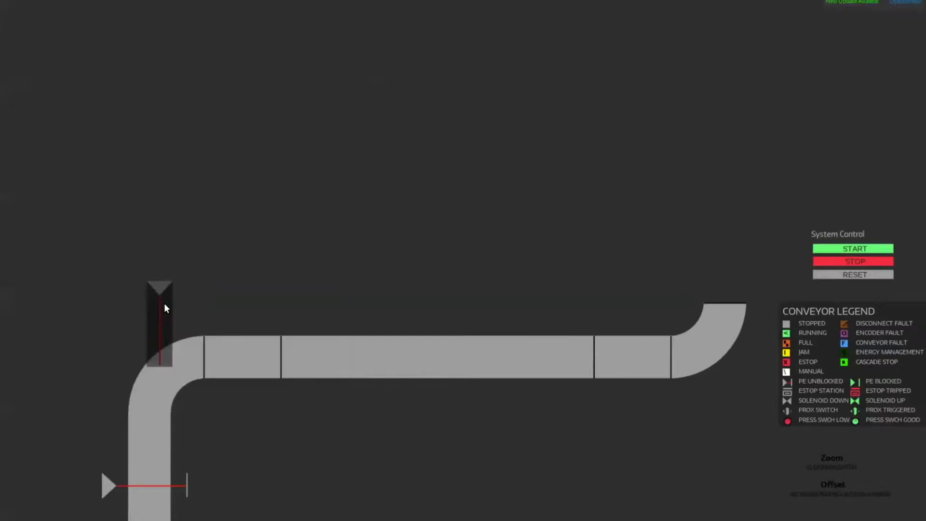
mouse_move(218, 313)
left_mouse_down()
mouse_move(177, 307)
mouse_move(164, 298)
mouse_move(170, 282)
left_mouse_up()
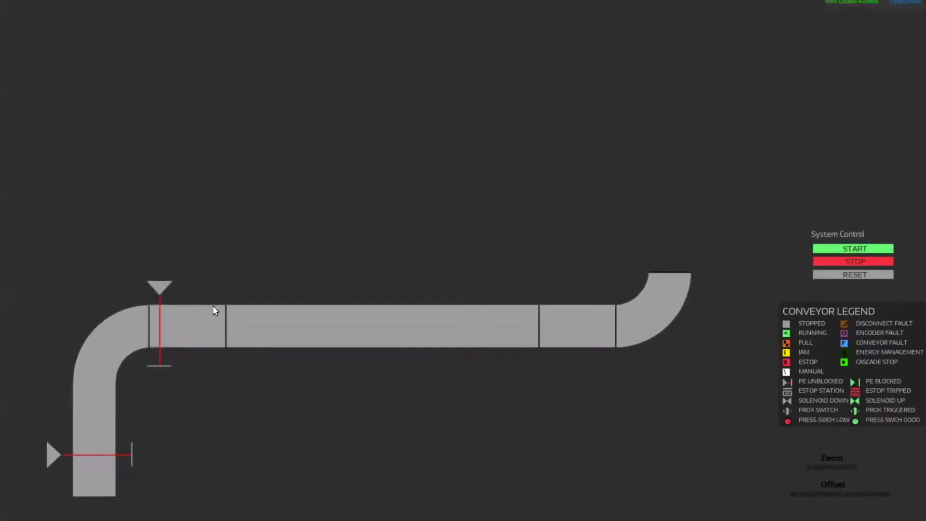
scroll(193, 309, "down", 2)
scroll(187, 302, "up", 3)
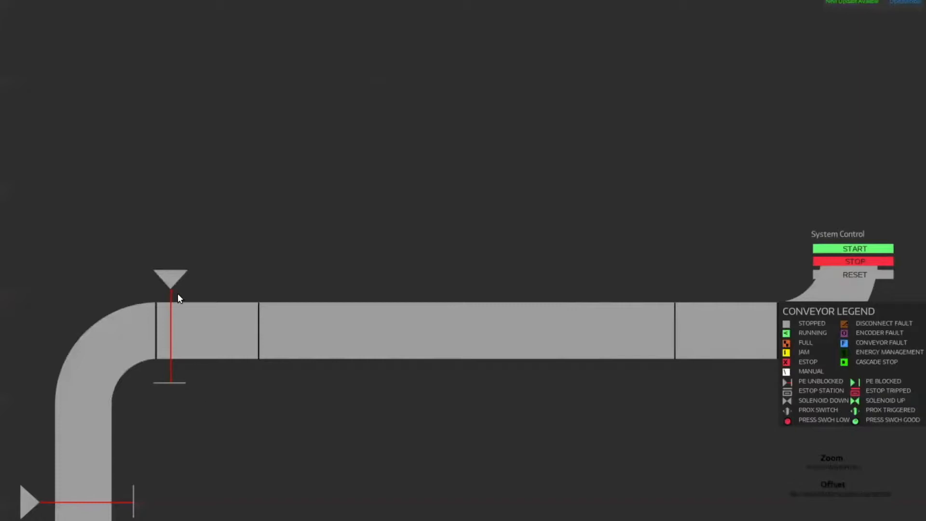
left_click_drag(194, 299, 221, 295)
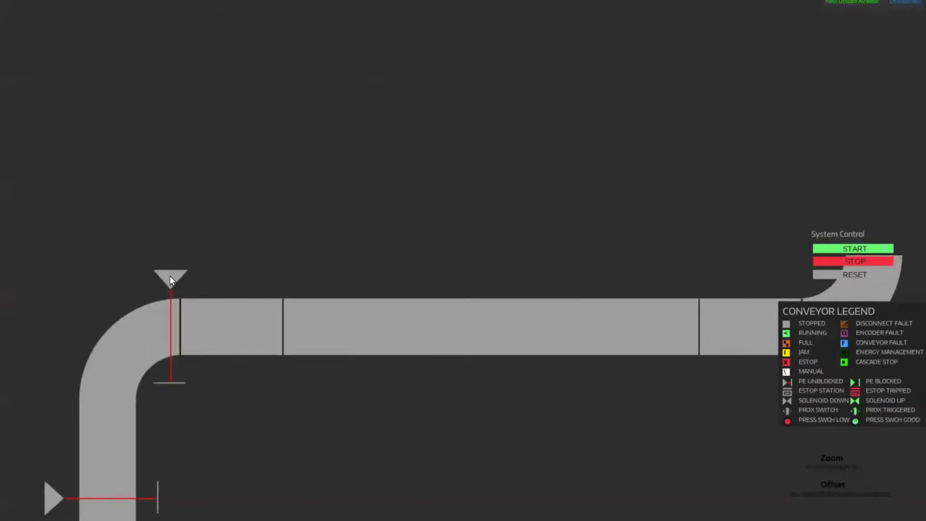
Place duplicates of the vertical photoeye across the exit ends of the first short, long and second short straight conveyors.
left_click_drag(277, 301, 186, 299)
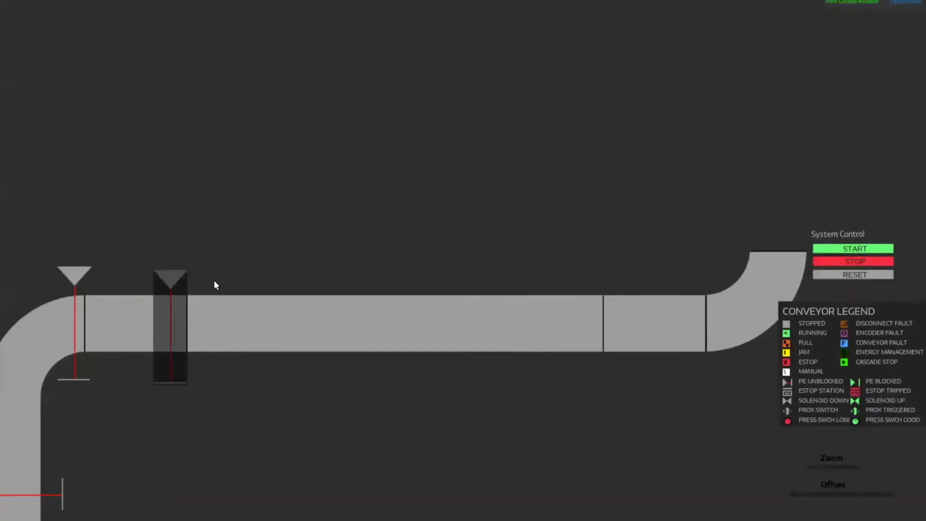
left_click_drag(273, 295, 23, 292)
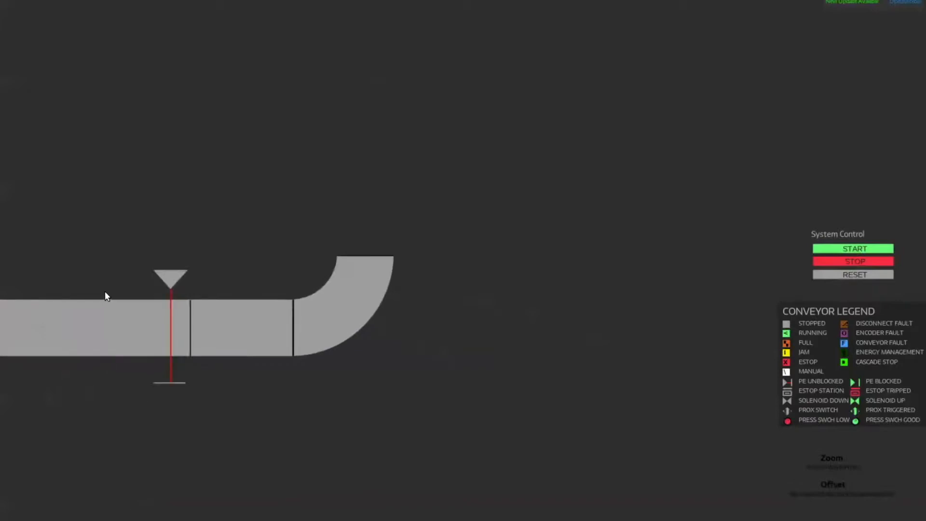
left_click(165, 283)
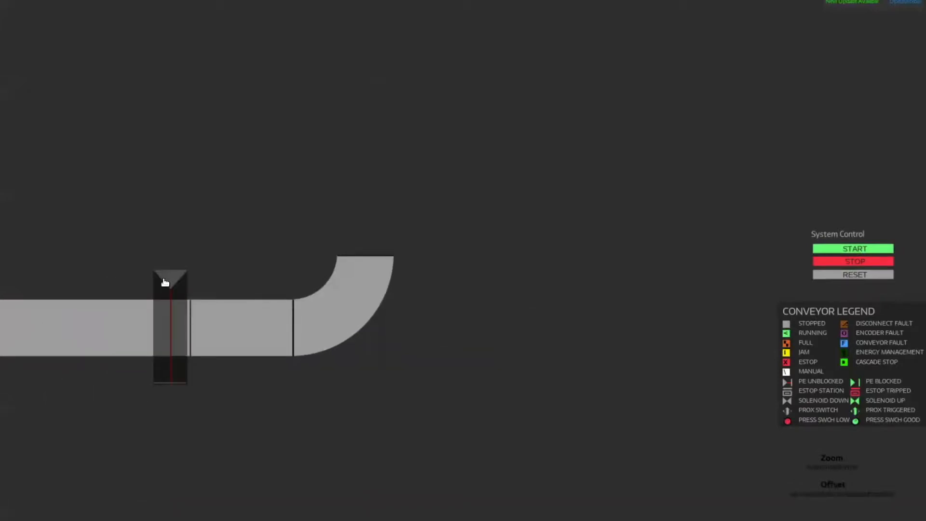
left_click_drag(272, 287, 752, 260)
left_click_drag(132, 325, 404, 290)
scroll(421, 301, "up", 1)
scroll(443, 321, "down", 5)
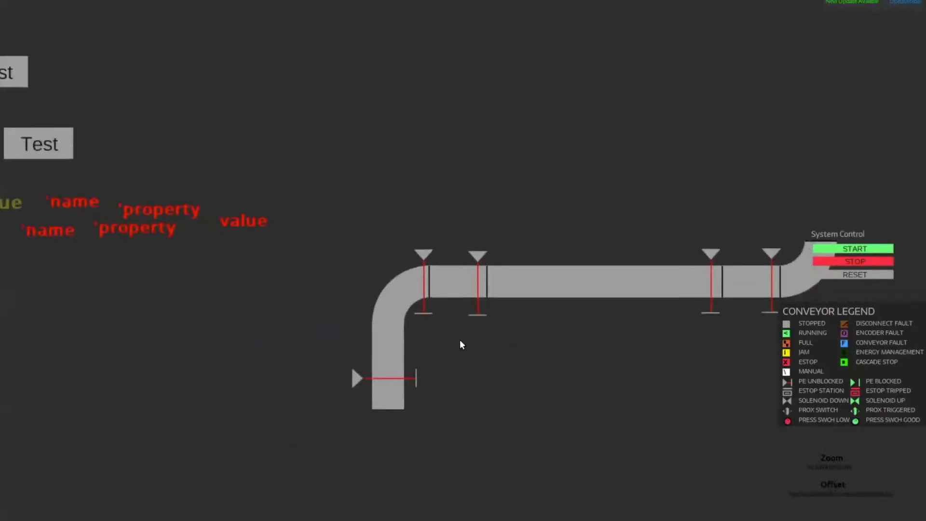
left_click_drag(461, 344, 380, 310)
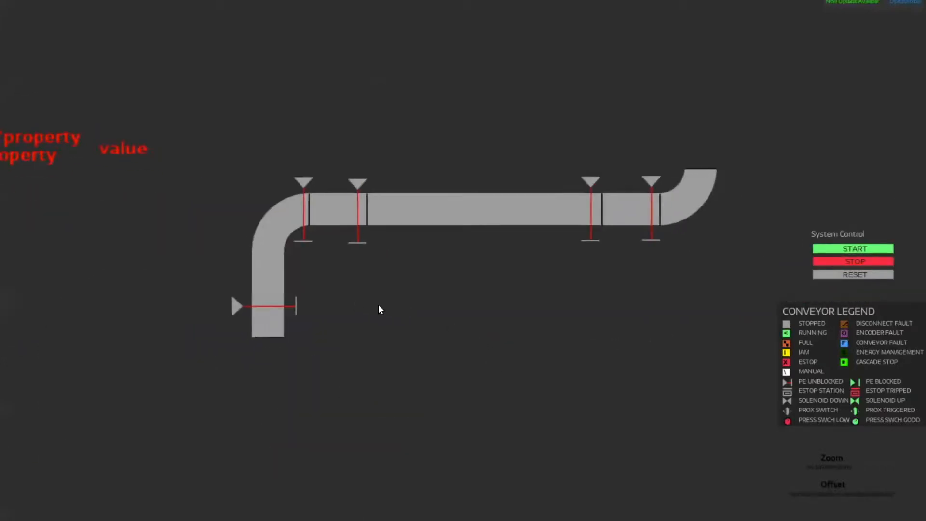
right_click(167, 203)
left_click(212, 307)
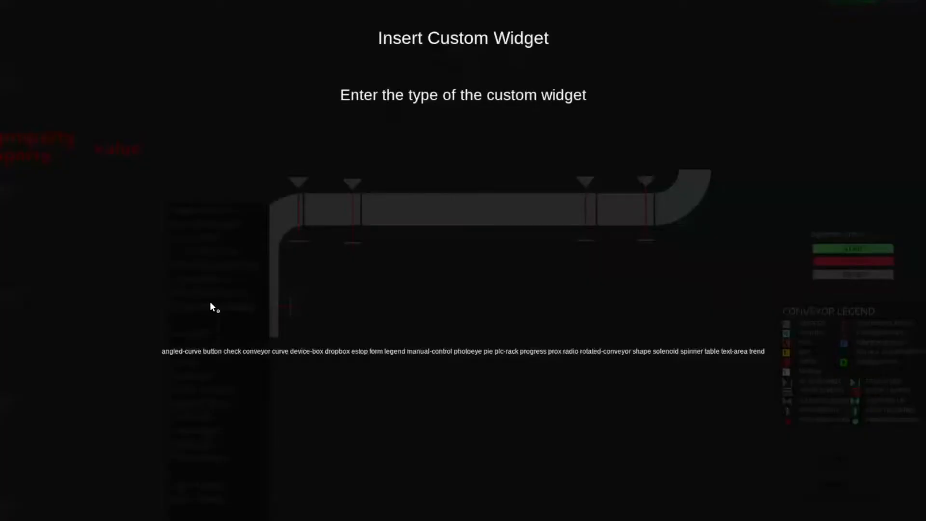
key("Escape")
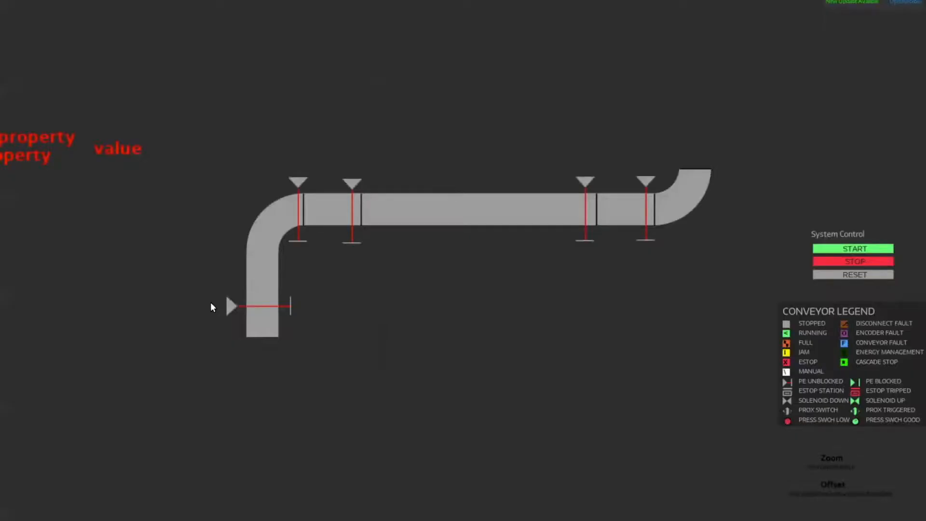
Insert an estop widget in the empty area beside the first curve.
right_click(167, 176)
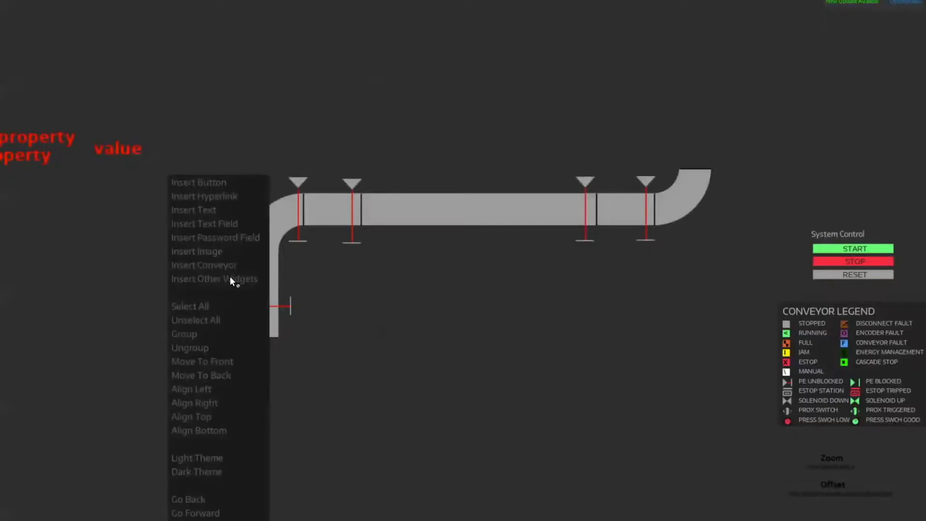
left_click(230, 280)
type("estop")
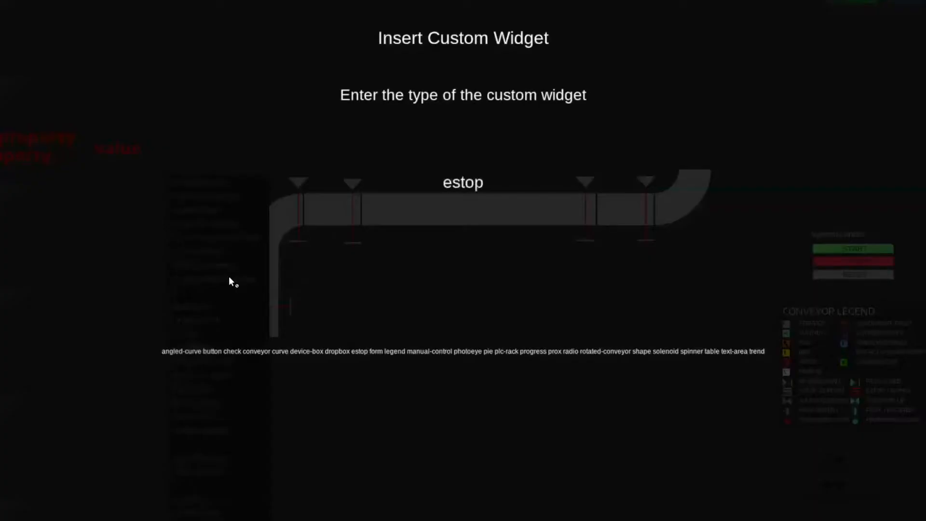
key("Return")
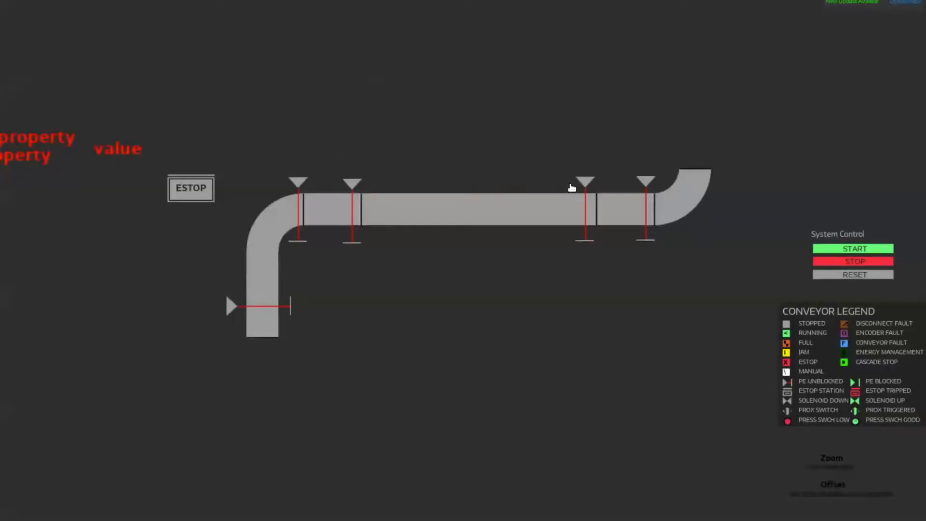
Insert a solenoid widget just below the curve at the far end of the conveyor line.
right_click(540, 136)
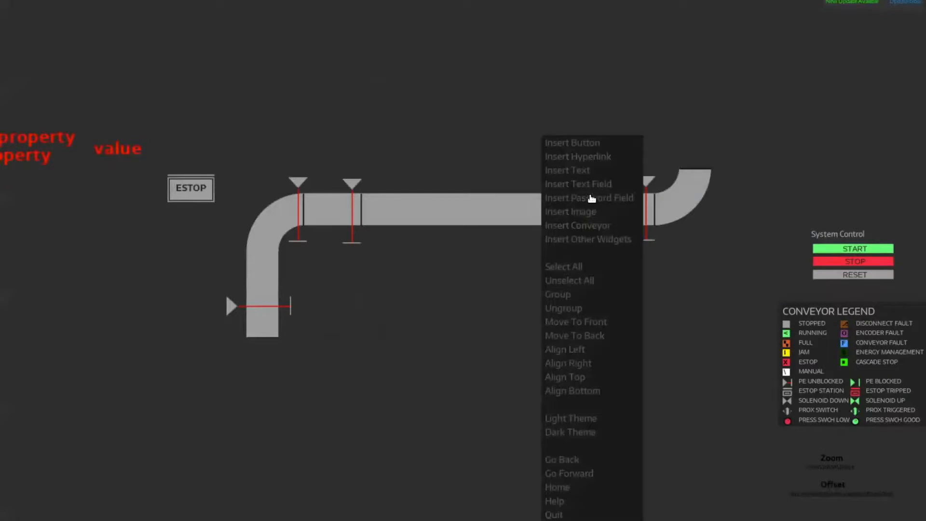
left_click(666, 177)
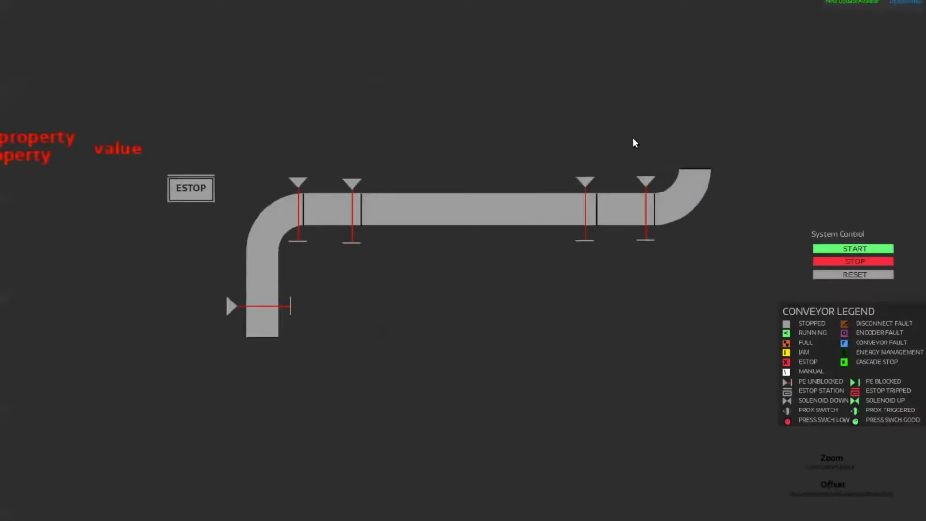
right_click(696, 236)
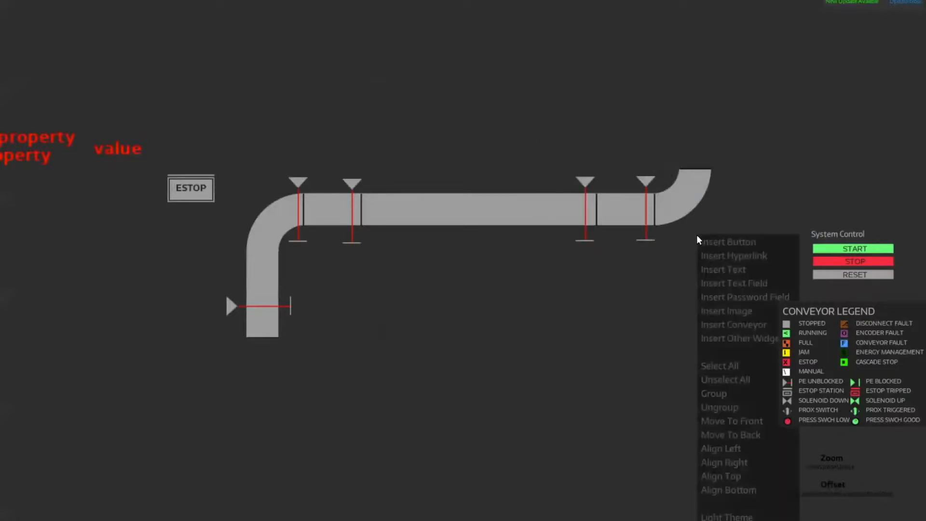
left_click(737, 331)
type("solenoid")
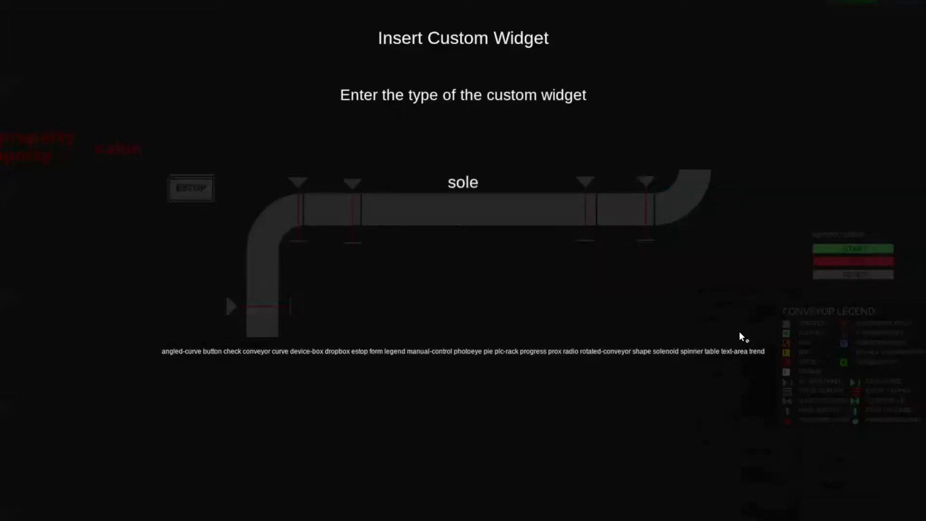
key("Return")
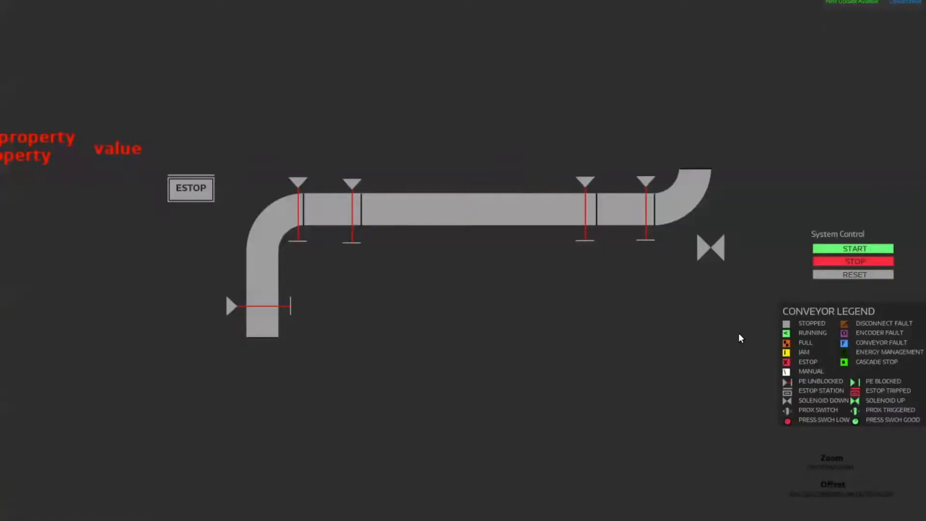
Insert a prox widget in the empty area above the long straight conveyor.
right_click(423, 66)
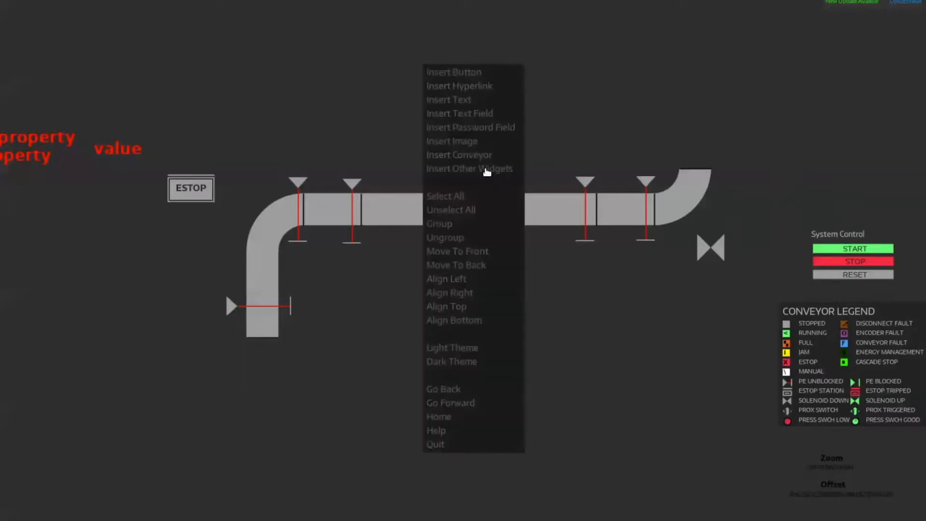
left_click(487, 170)
type("prox")
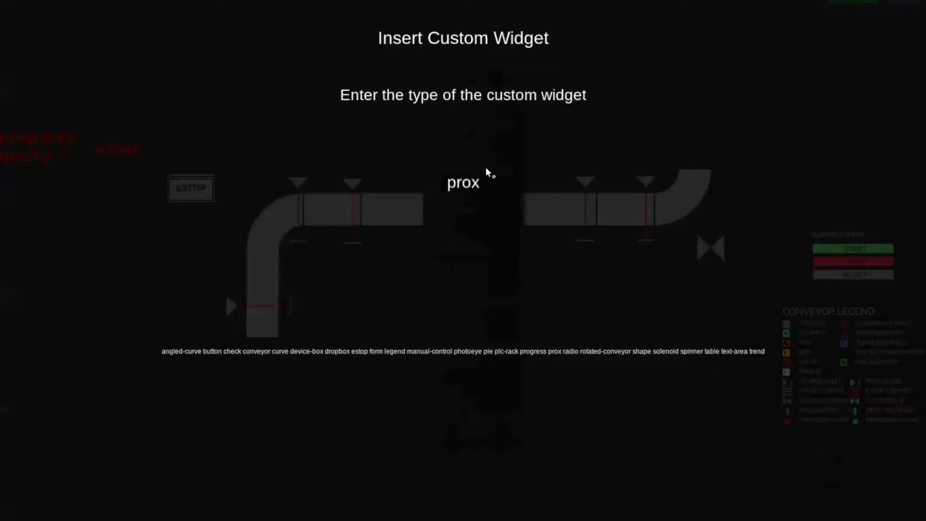
key("Return")
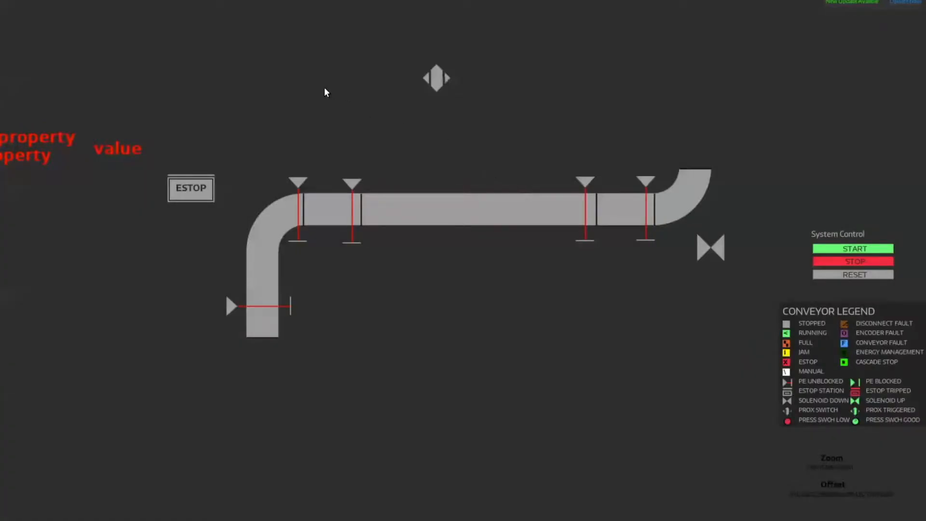
Insert a scanner widget in the empty area above the first curve and short straight conveyor.
right_click(276, 66)
left_click(340, 170)
type("scanner")
key("Return")
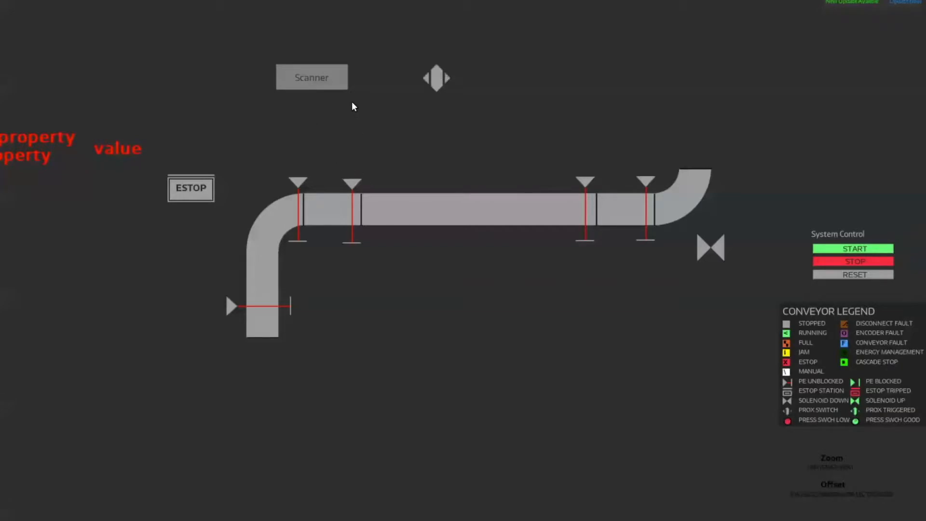
right_click(388, 119)
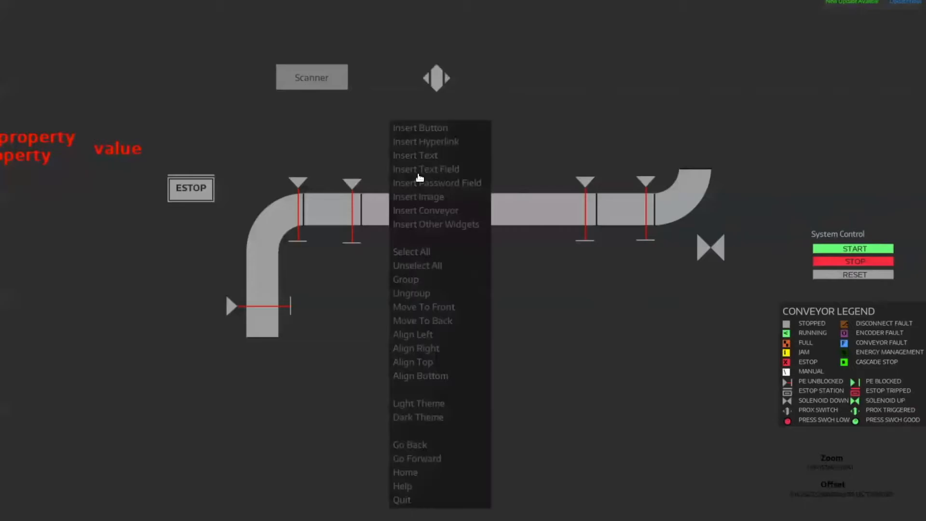
left_click(435, 221)
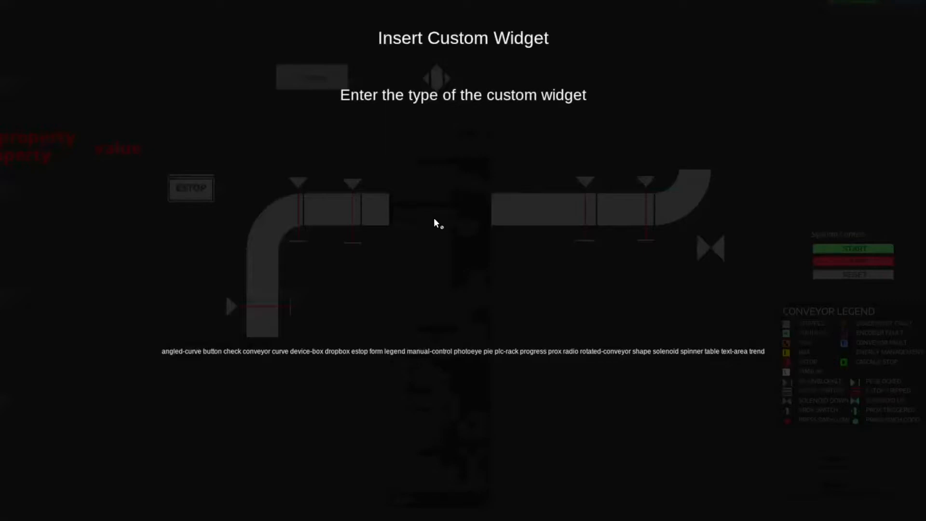
key("Escape")
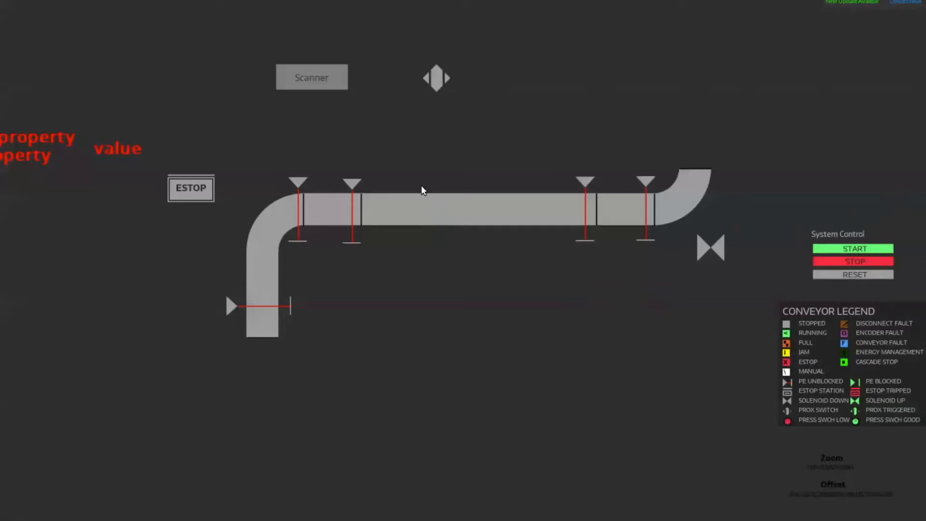
Insert a limit-switch widget above the long straight conveyor, between the scanner and the prox.
right_click(389, 110)
left_click(439, 212)
type("limit-")
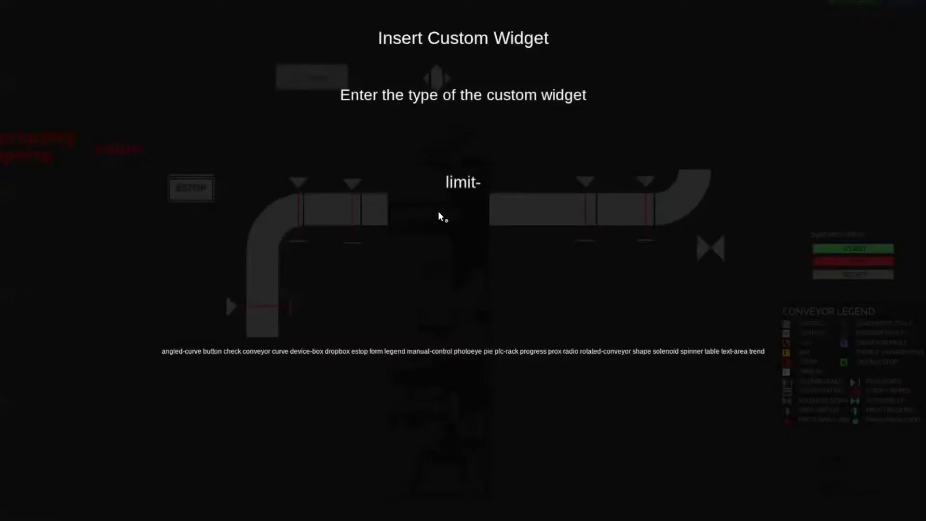
type("switch")
key("Return")
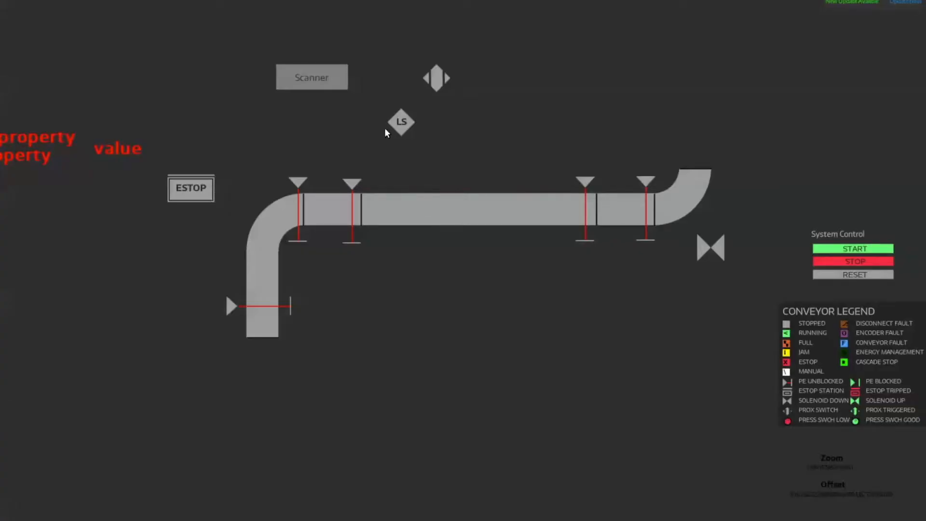
Try to insert a second limit-switch widget just above the existing one.
right_click(382, 93)
left_click(439, 196)
type("limit-")
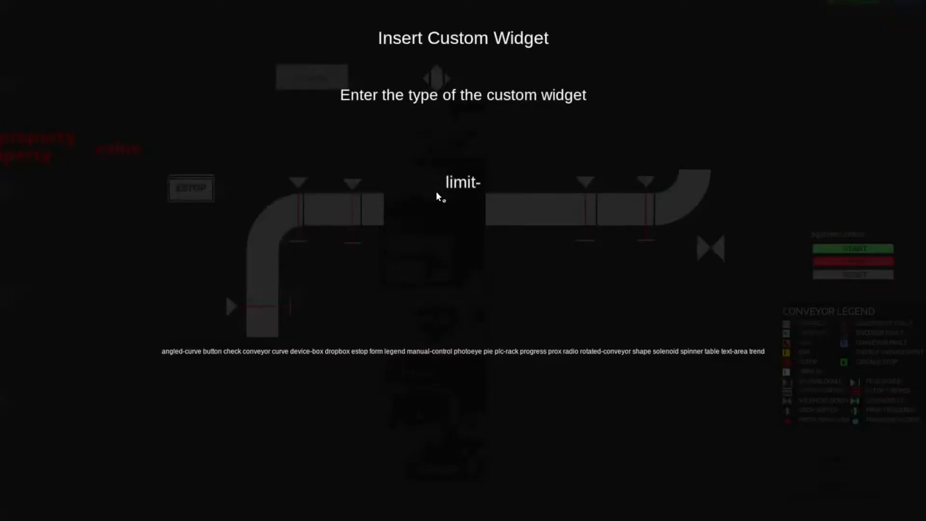
type("switch")
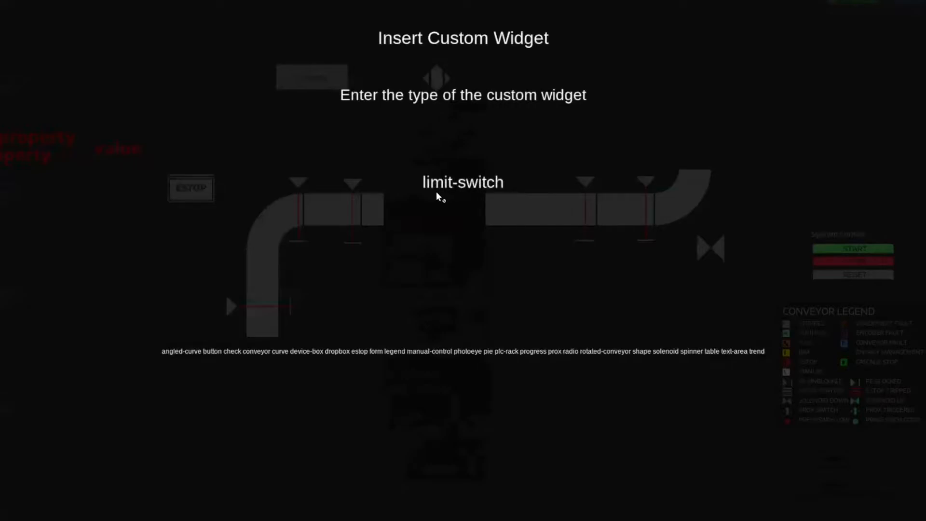
key("Return")
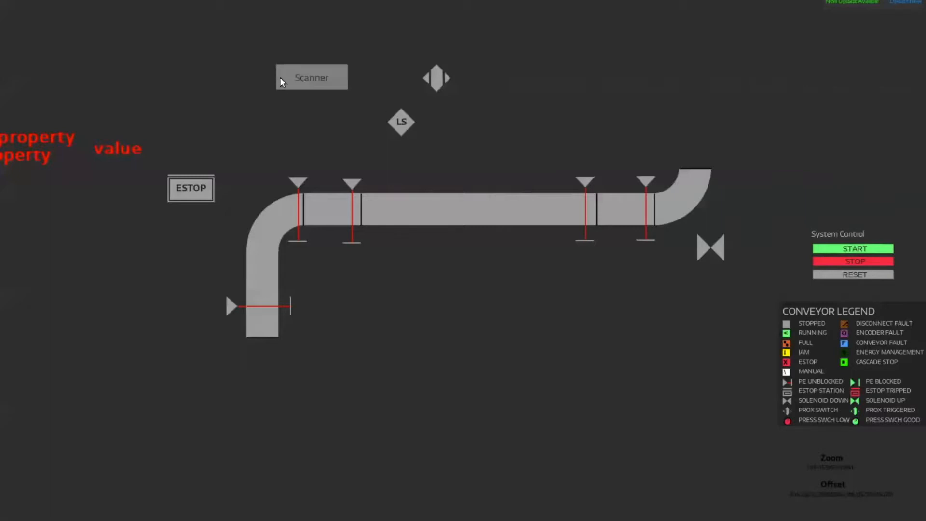
Insert an ada-panel widget in the empty area beyond the prox, above the long straight conveyor.
scroll(318, 79, "up", 3)
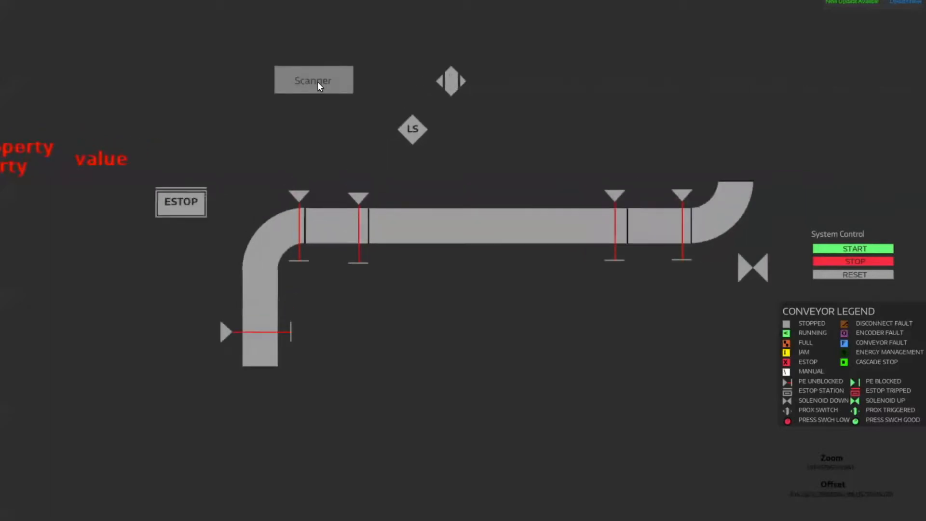
right_click(630, 79)
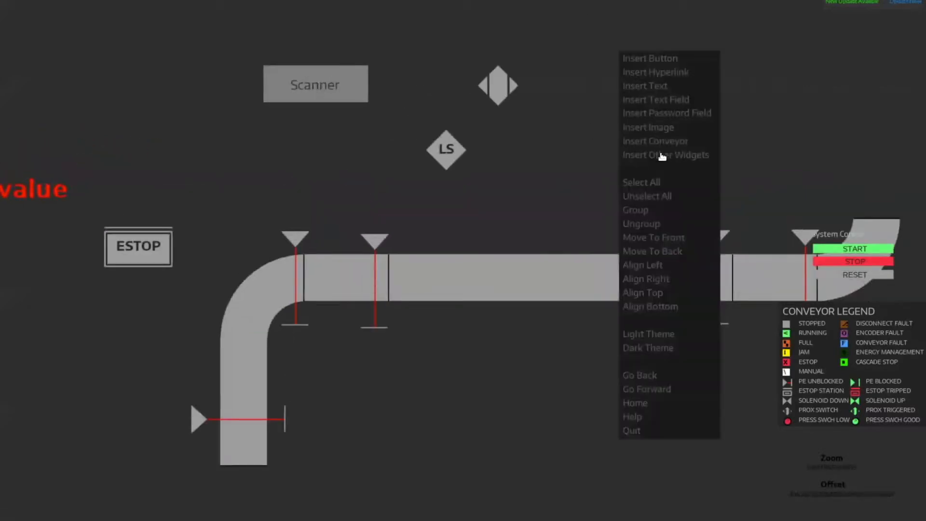
left_click(660, 153)
type("ada-")
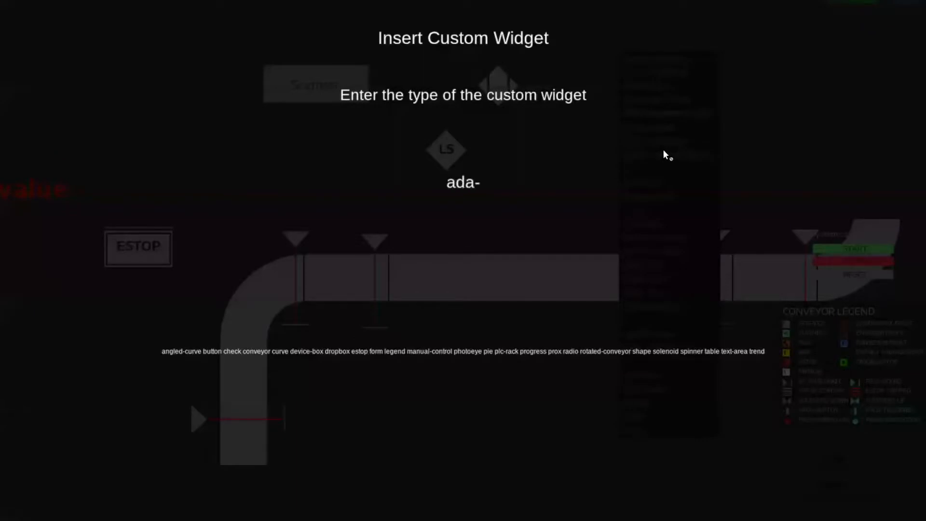
type("panel")
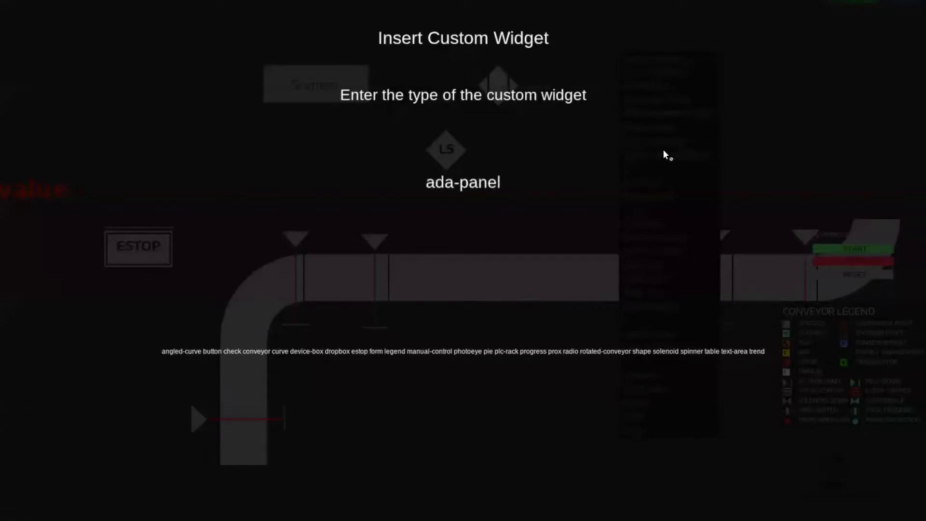
key("Return")
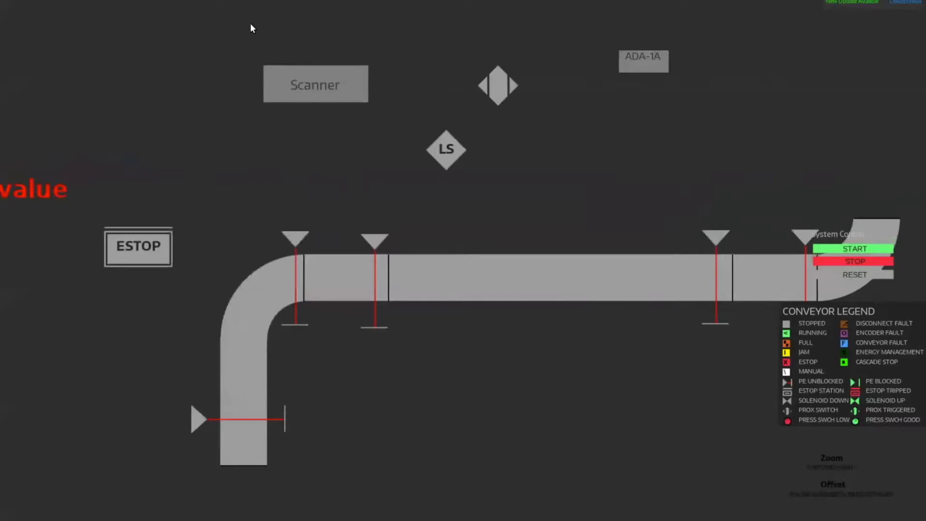
Examine the scanner widget up close, including its last scan and read rate fields, and open its Stats link.
scroll(273, 76, "down", 3)
scroll(314, 92, "up", 10)
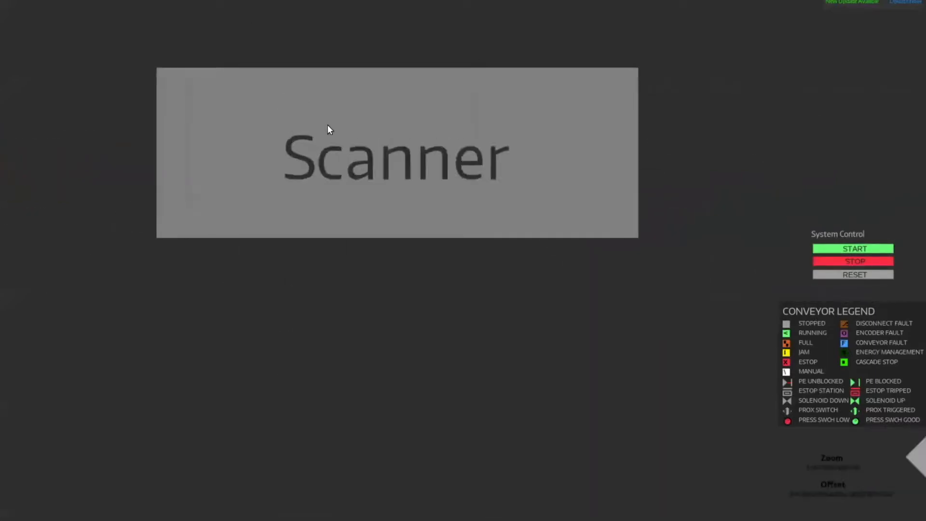
scroll(328, 129, "up", 3)
scroll(487, 192, "down", 3)
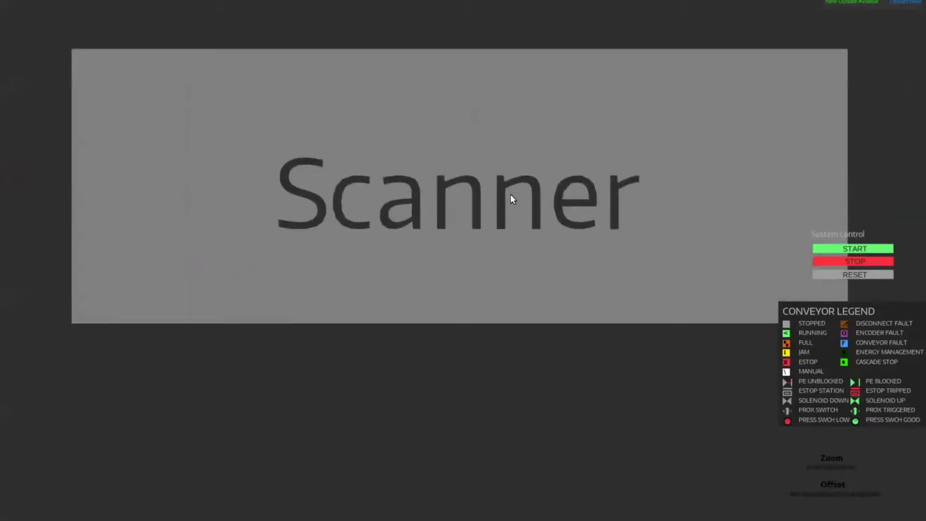
scroll(510, 194, "up", 2)
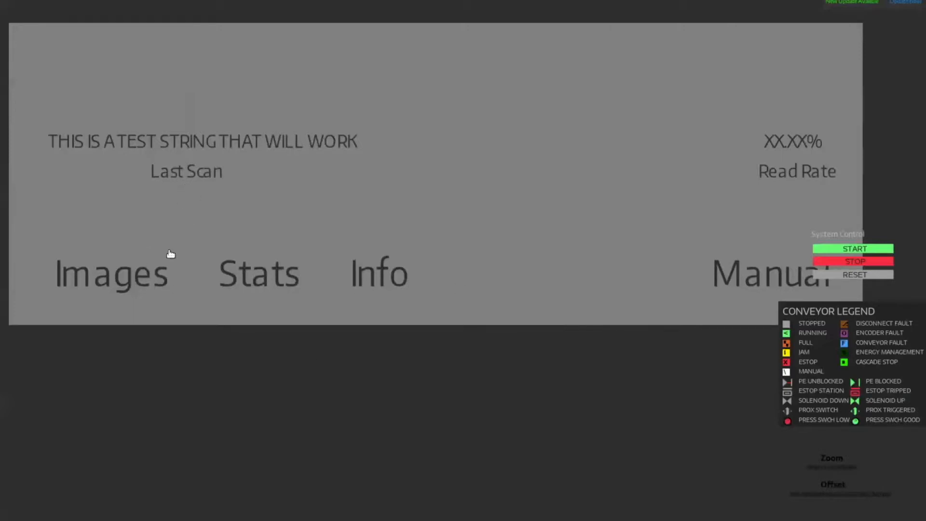
left_click(285, 262)
left_click(297, 264)
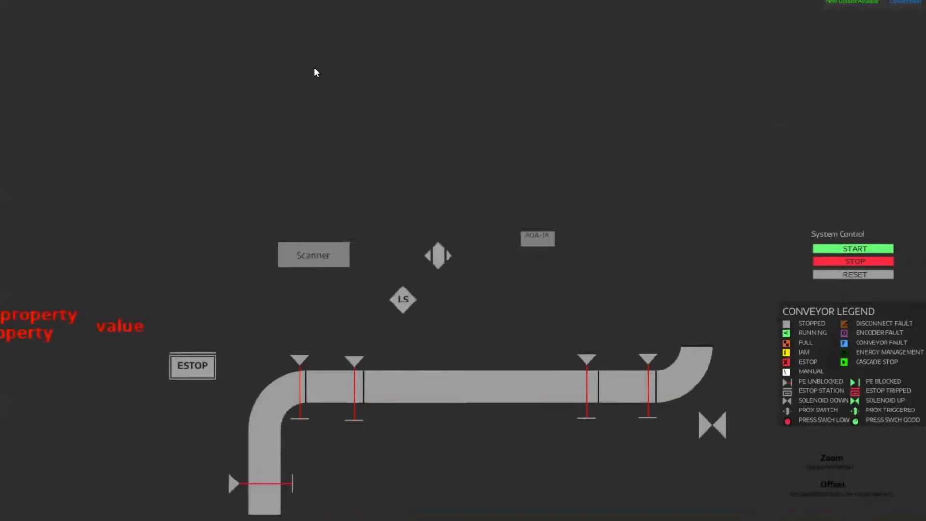
Examine the overall layout, from the conveyor line and test widgets to the home page tiles.
scroll(412, 217, "down", 10)
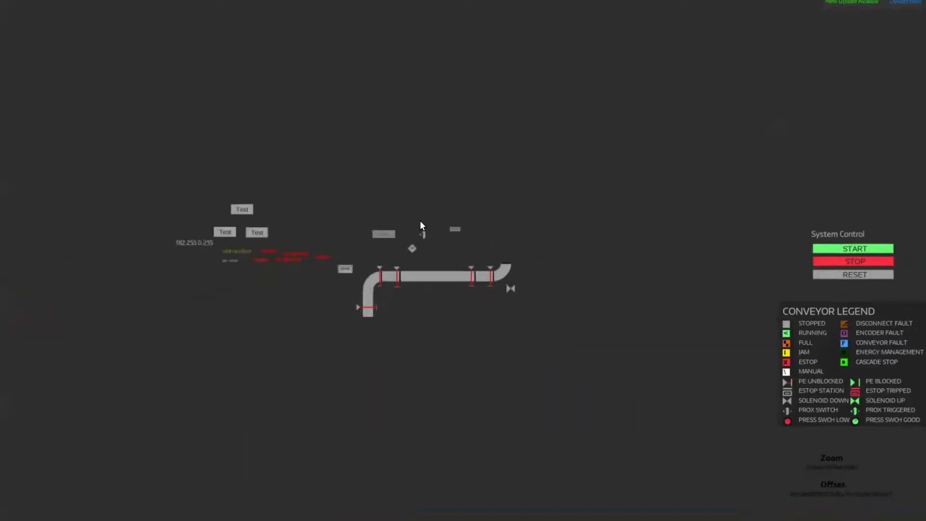
scroll(423, 221, "down", 3)
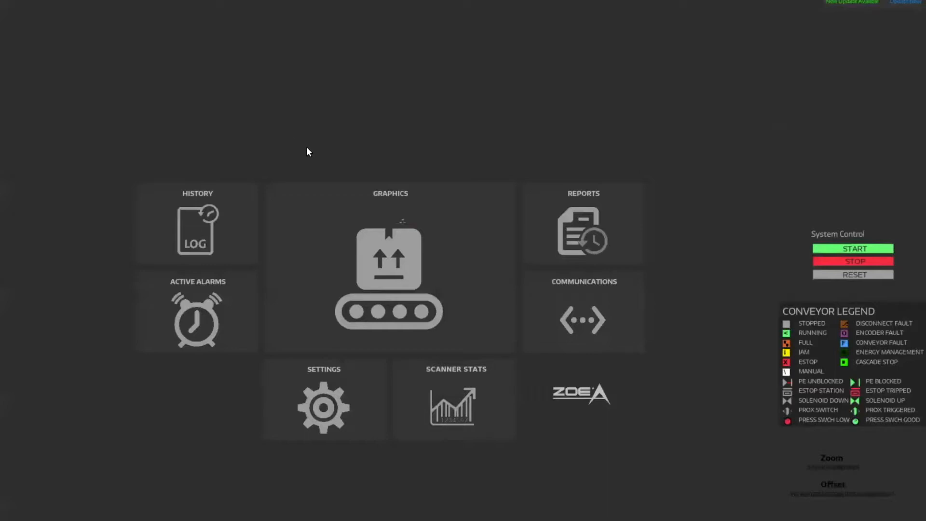
scroll(383, 234, "down", 3)
scroll(384, 233, "up", 6)
scroll(404, 238, "up", 12)
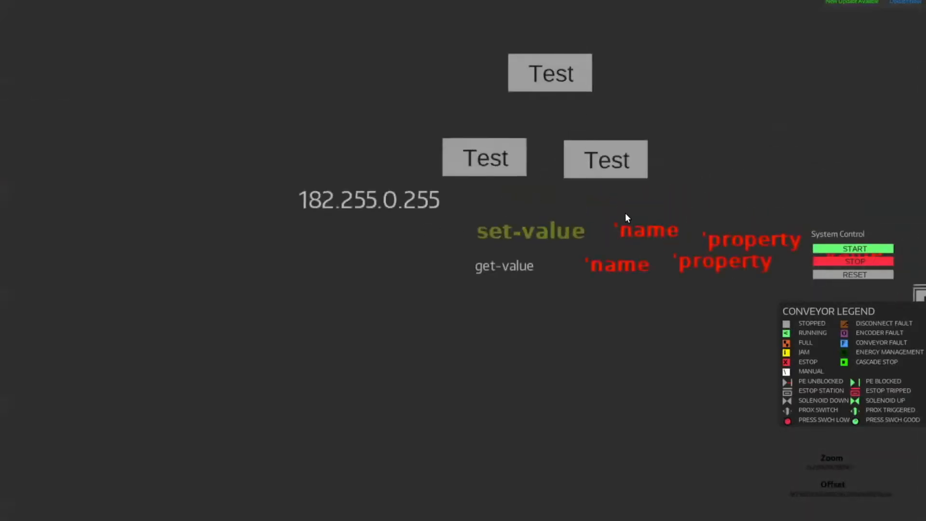
scroll(625, 212, "down", 3)
left_click_drag(774, 223, 234, 161)
scroll(338, 120, "down", 3)
Examine the scanner widget close up and the Scanner Stats page with its current and lifetime tables.
scroll(338, 120, "up", 10)
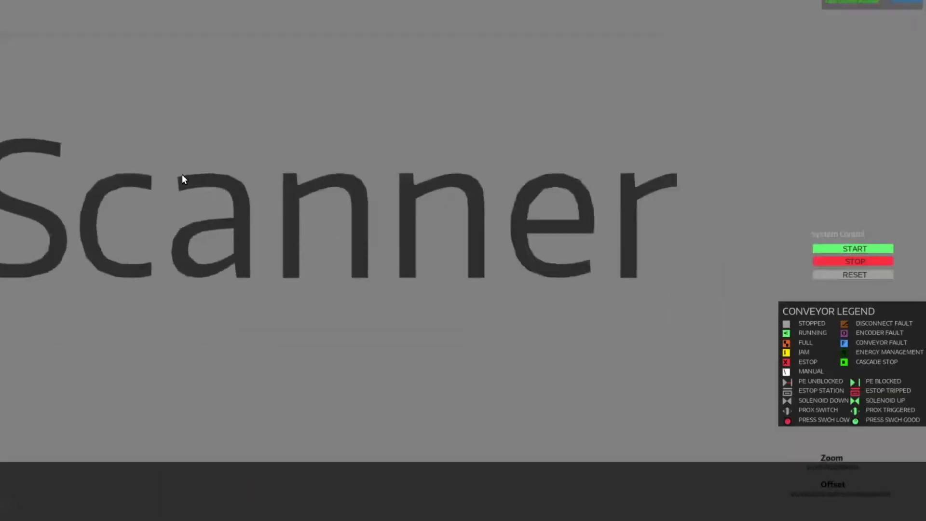
scroll(182, 175, "up", 3)
left_click_drag(337, 195, 803, 178)
left_click_drag(219, 123, 413, 139)
scroll(415, 142, "down", 3)
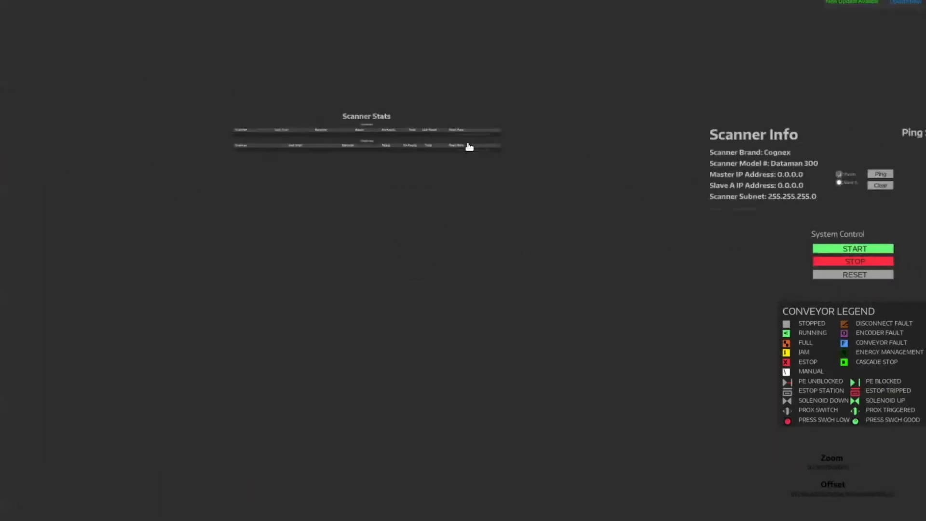
scroll(467, 145, "up", 8)
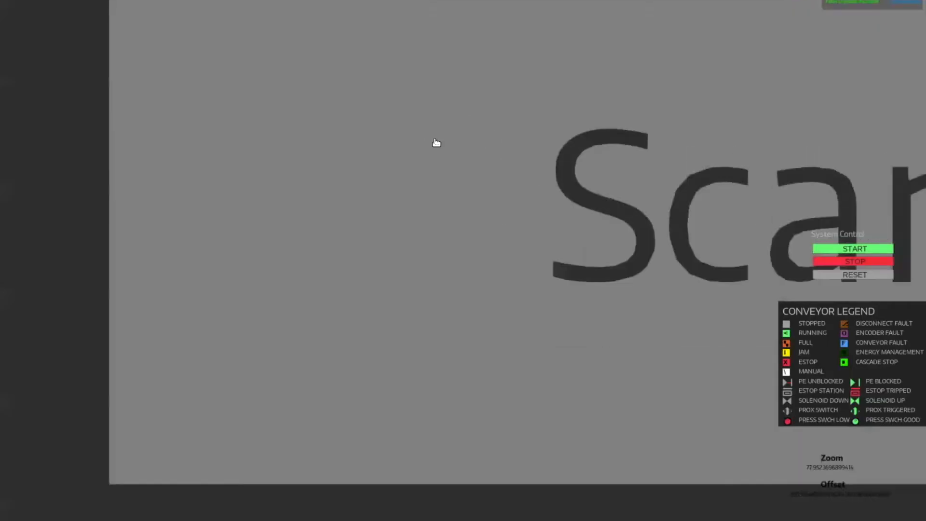
scroll(436, 142, "up", 4)
scroll(306, 149, "down", 3)
left_click_drag(259, 158, 347, 132)
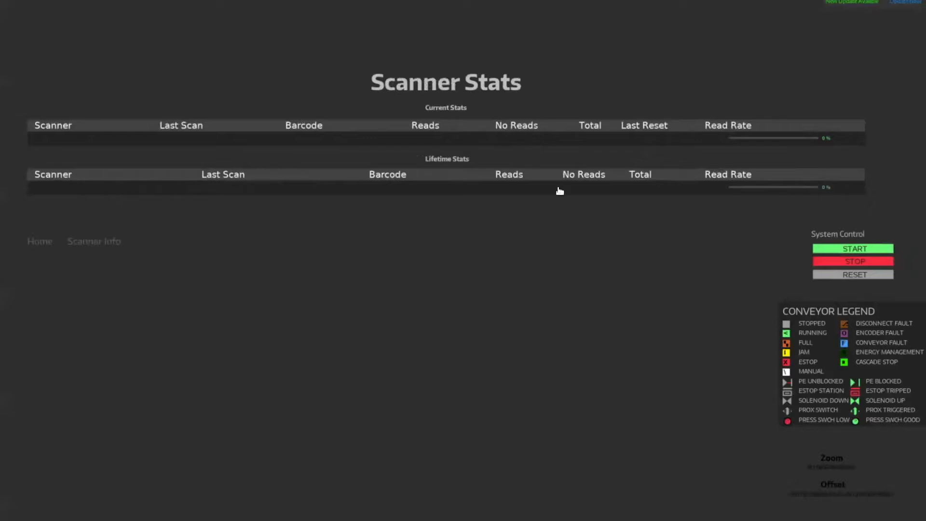
scroll(587, 262, "up", 4)
scroll(593, 261, "down", 12)
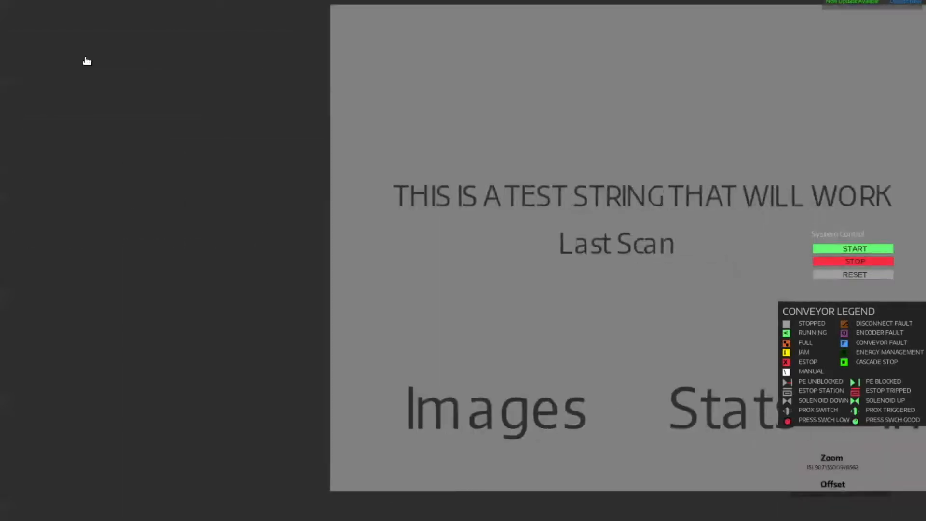
Examine the scanner widget's detail view and the Scanner Info page with its addresses and ping controls.
left_click_drag(87, 61, 69, 54)
left_click_drag(651, 160, 289, 171)
scroll(374, 139, "up", 4)
scroll(367, 135, "down", 5)
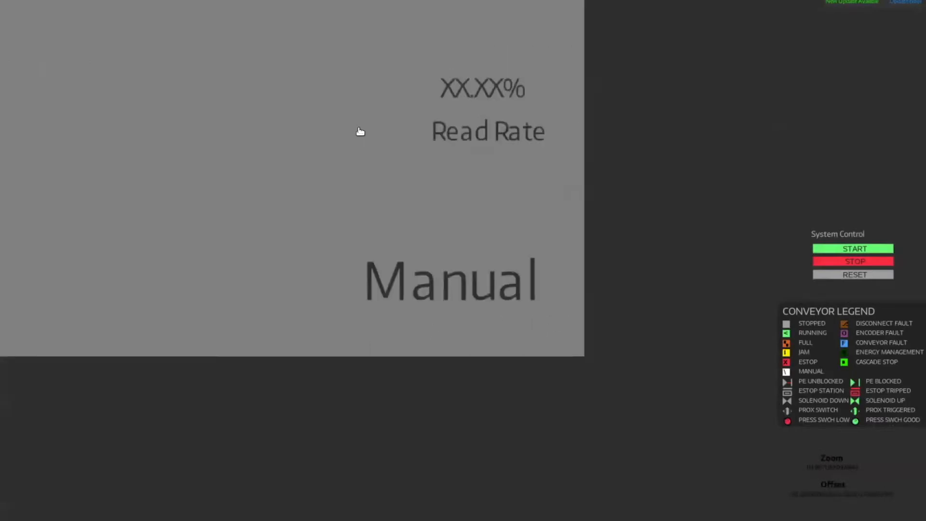
left_click(360, 131)
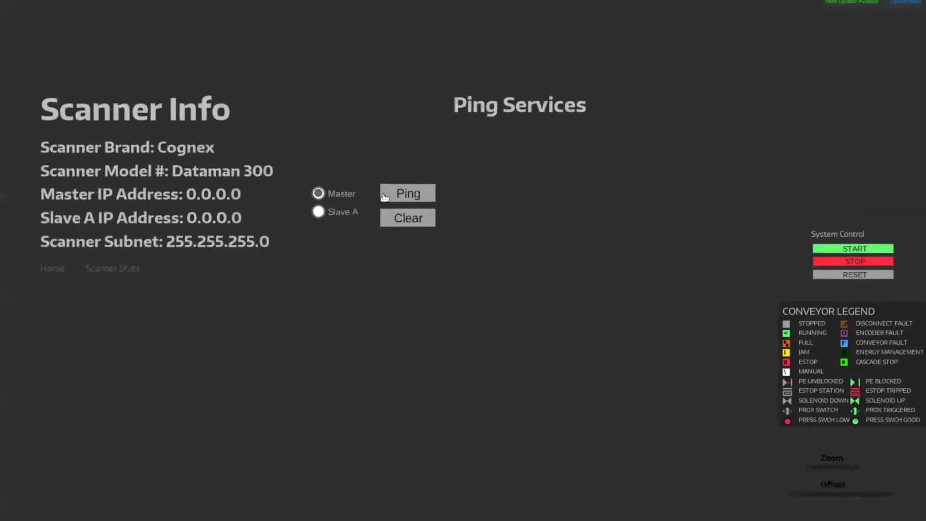
scroll(408, 220, "up", 1)
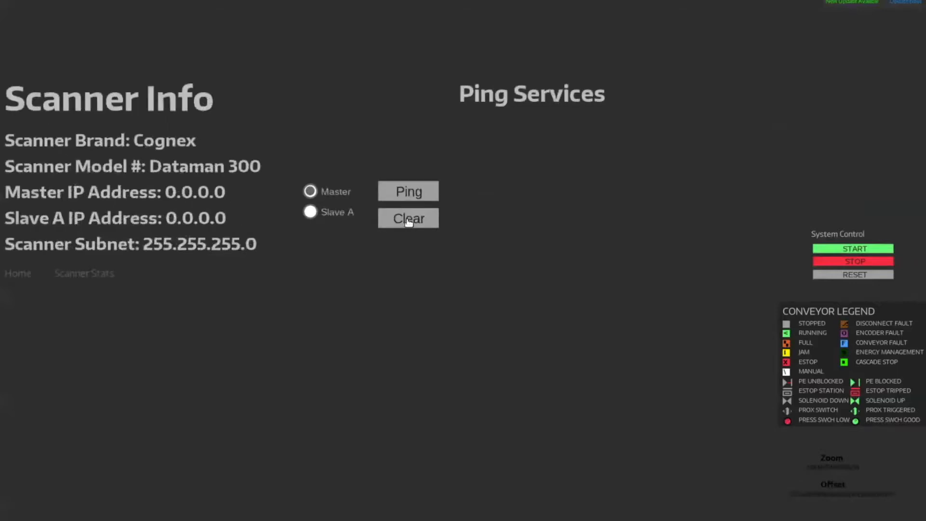
scroll(409, 221, "down", 5)
scroll(409, 231, "down", 3)
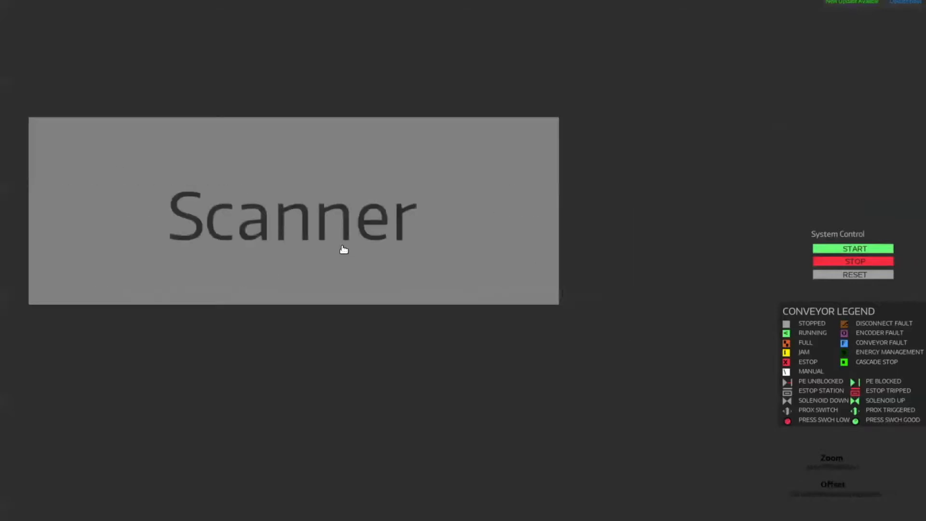
scroll(274, 207, "up", 3)
scroll(318, 232, "down", 3)
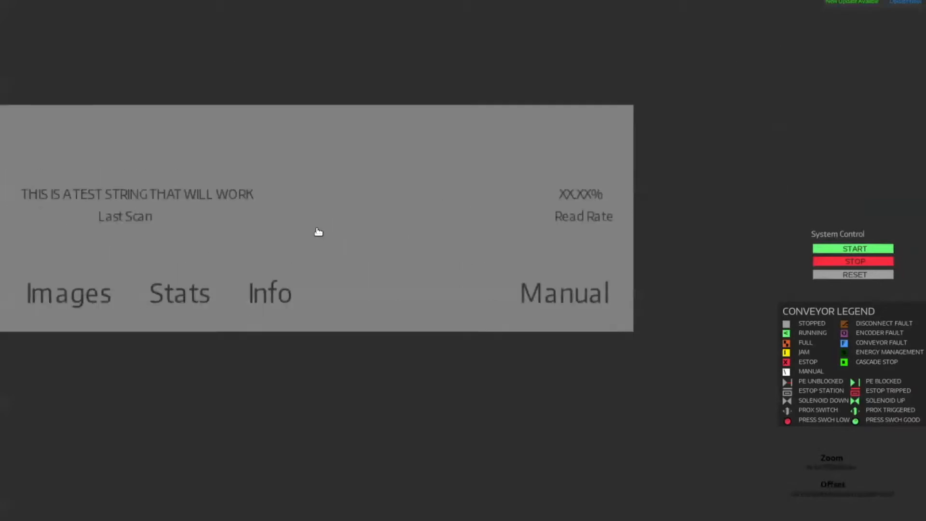
scroll(290, 196, "up", 2)
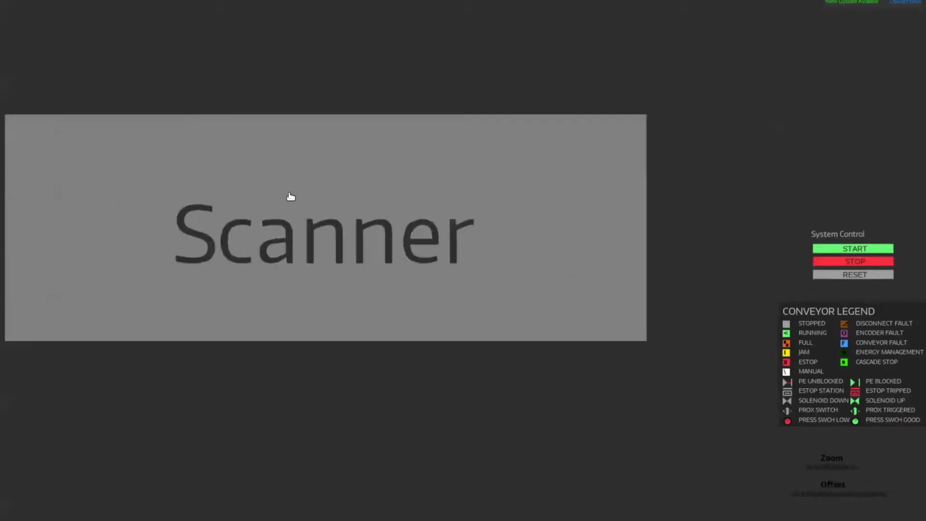
Examine the ADA-1A panel widget up close, including its Panel Status page with ping services and its Drawings link.
scroll(297, 199, "down", 4)
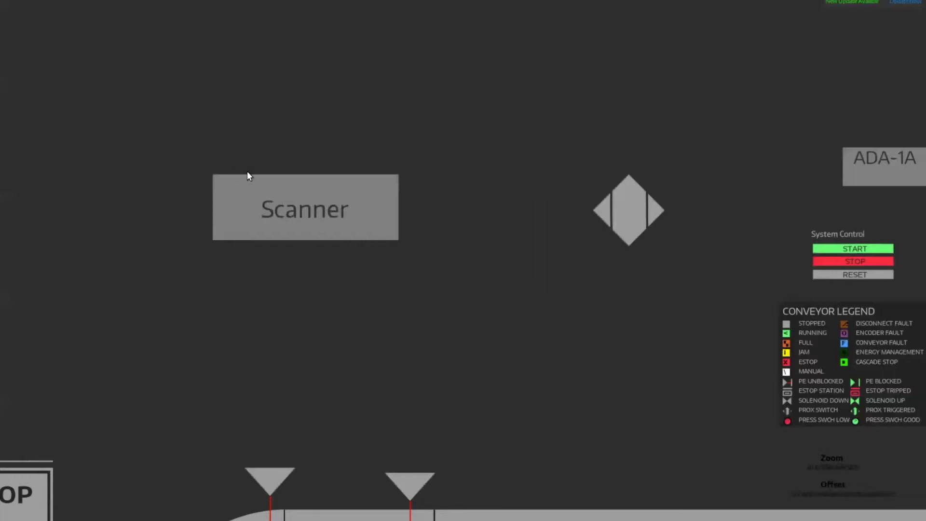
scroll(613, 232, "down", 4)
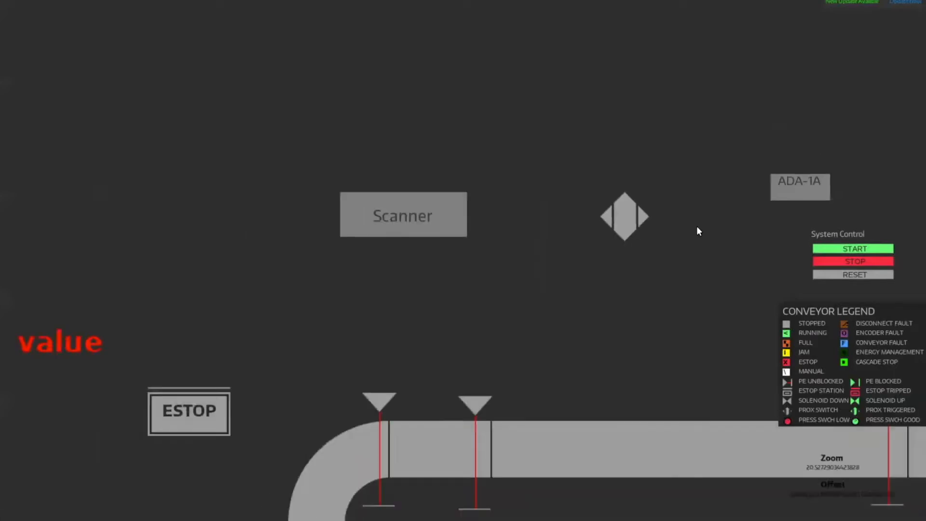
left_click_drag(602, 205, 377, 192)
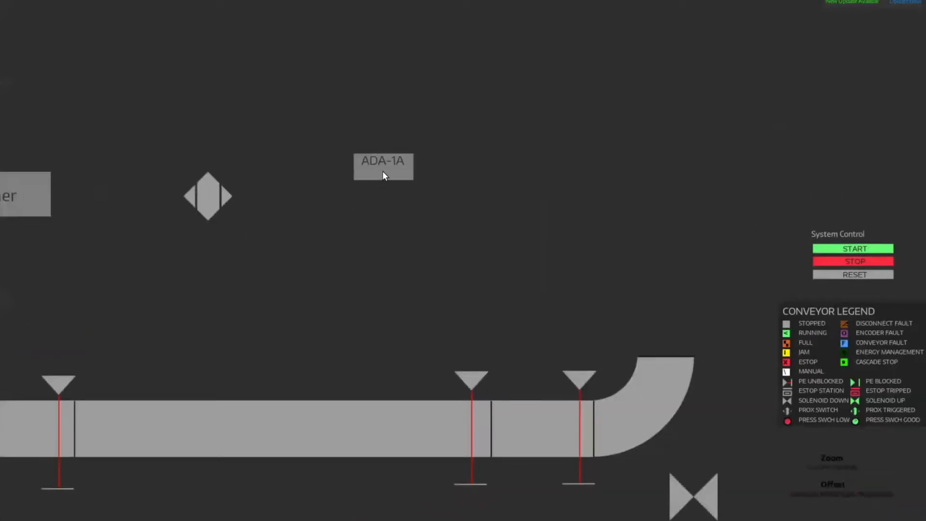
scroll(383, 171, "down", 2)
scroll(386, 171, "up", 5)
scroll(392, 172, "up", 5)
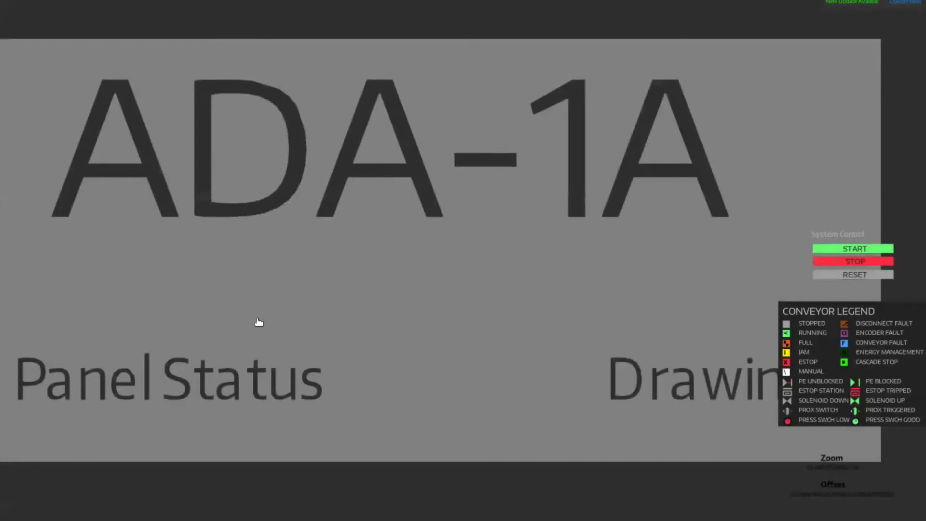
left_click(269, 320)
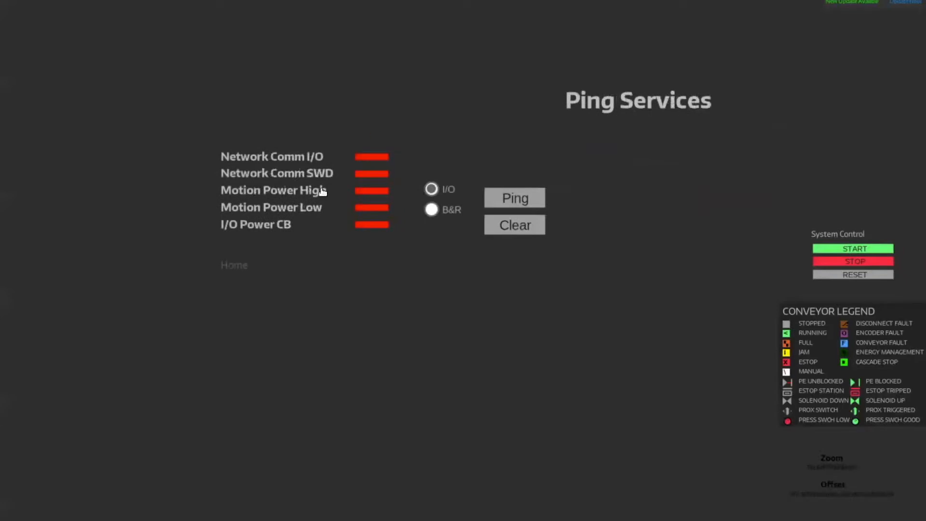
scroll(440, 296, "down", 5)
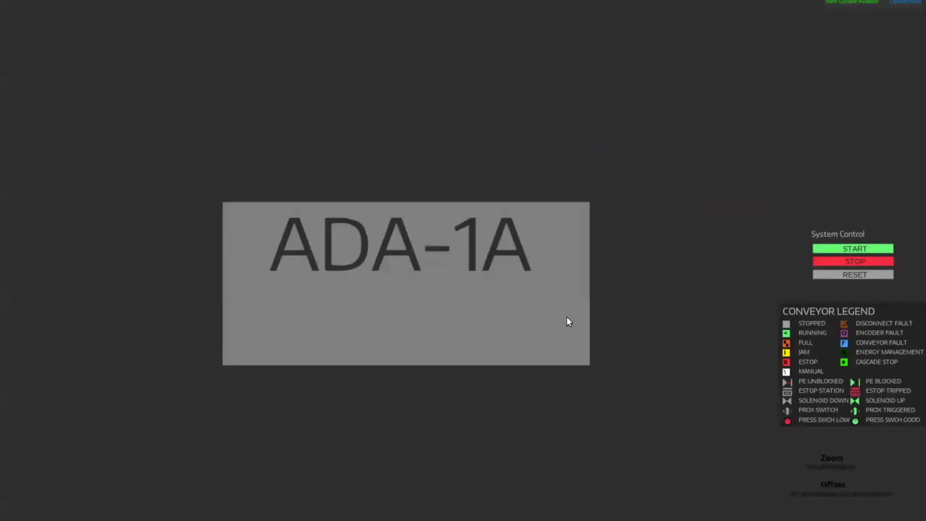
scroll(567, 317, "up", 3)
scroll(511, 328, "up", 1)
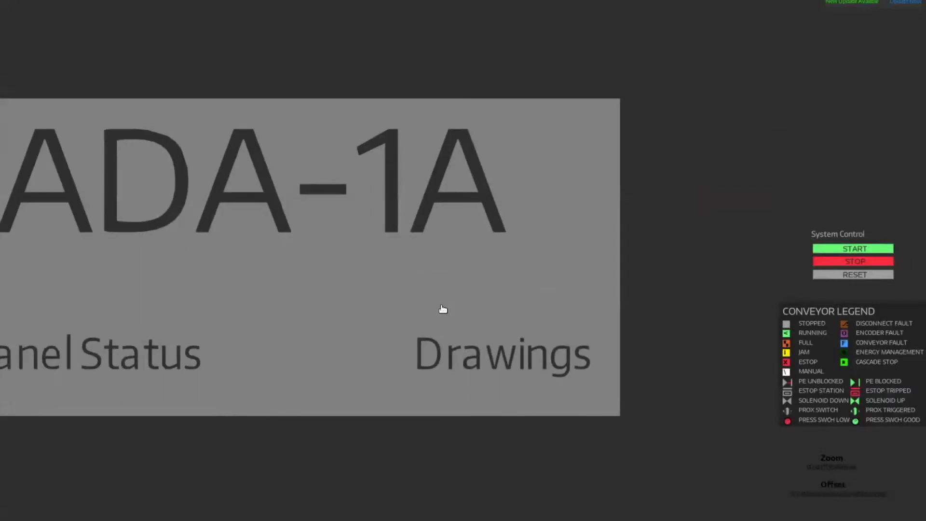
left_click_drag(351, 297, 473, 281)
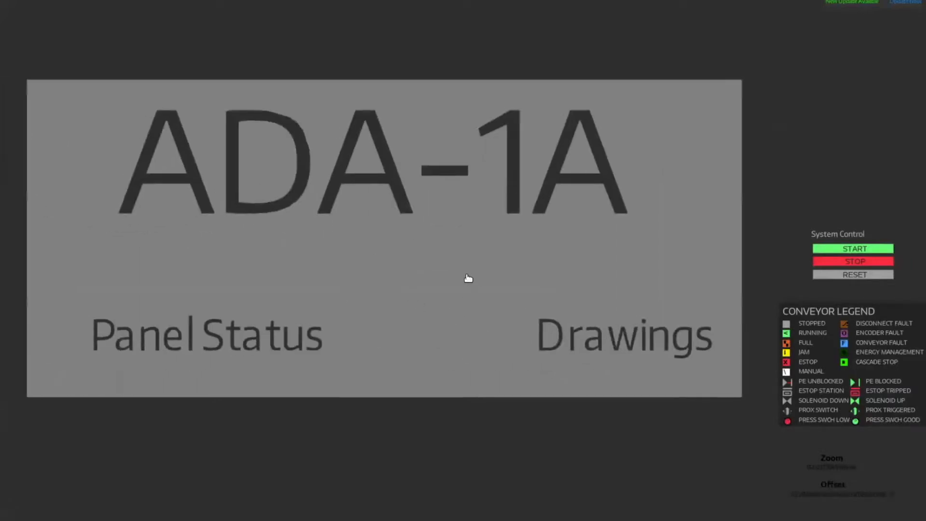
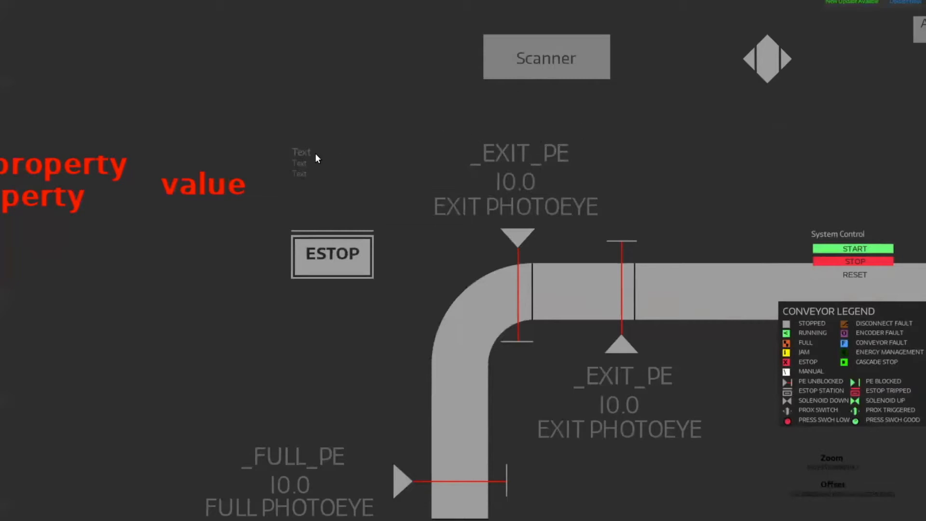
Copy the placement-zoom value from the properties of the exit photoeye at the start of the horizontal conveyor.
left_click(530, 157)
left_click(665, 168)
left_click(630, 228)
right_click(629, 227)
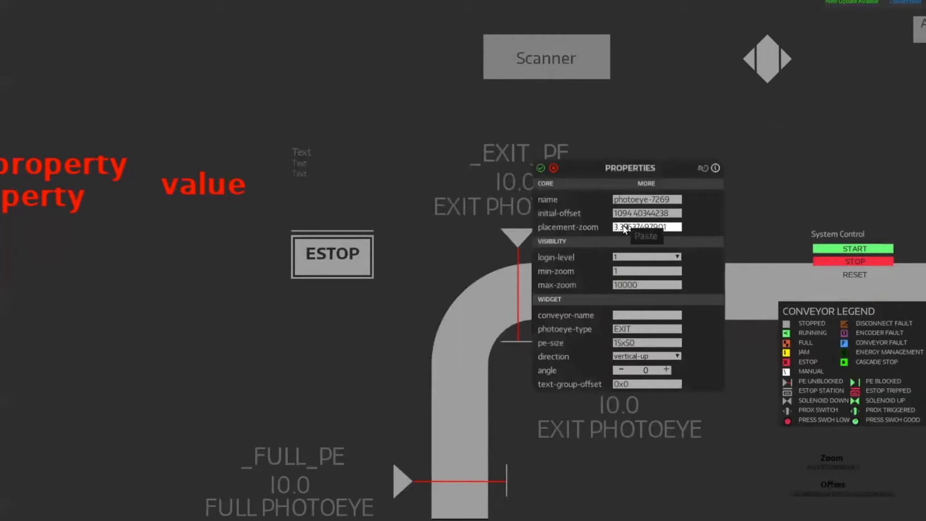
key("ctrl+a")
key("ctrl+c")
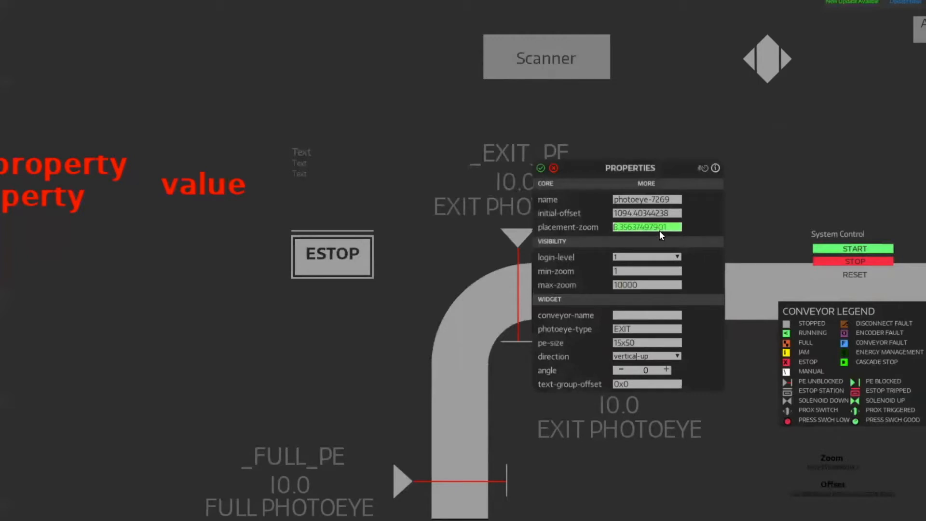
left_click(656, 227)
Set the placement-zoom of the text label above the ESTOP widget to 3.35637497901, and close the photoeye's properties.
left_click(299, 159)
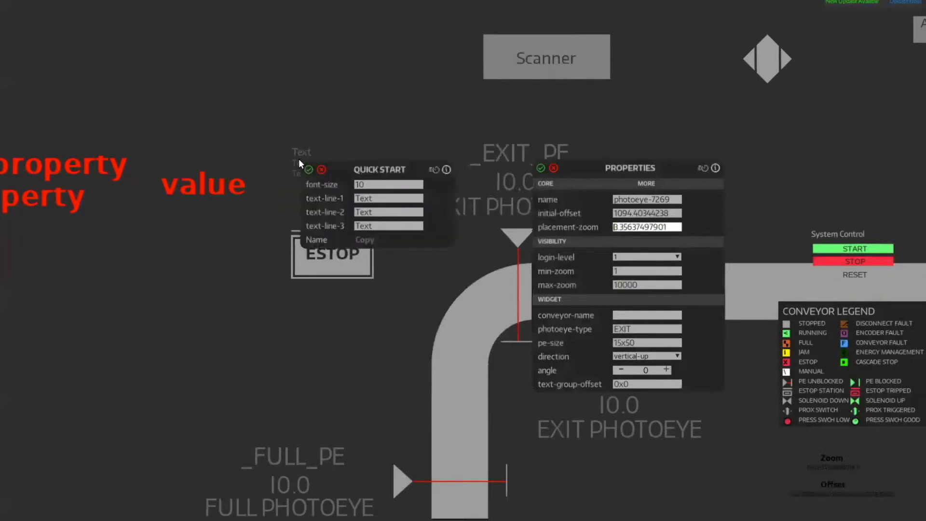
left_click(434, 170)
left_click(404, 224)
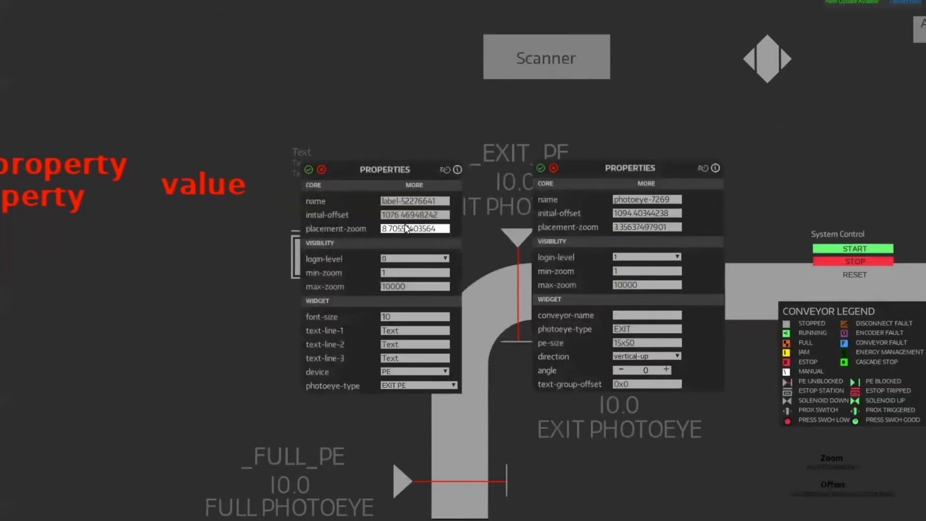
key("ctrl+a")
key("ctrl+v")
left_click(307, 168)
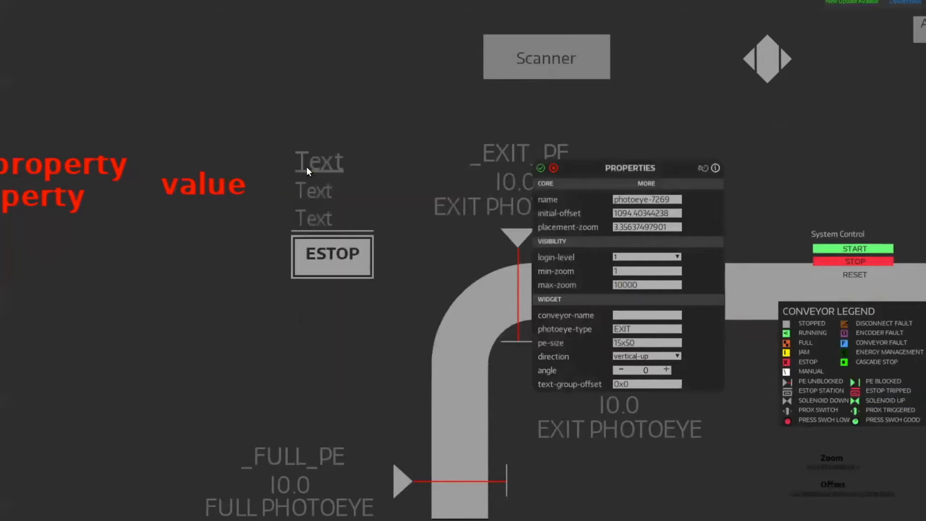
left_click(553, 168)
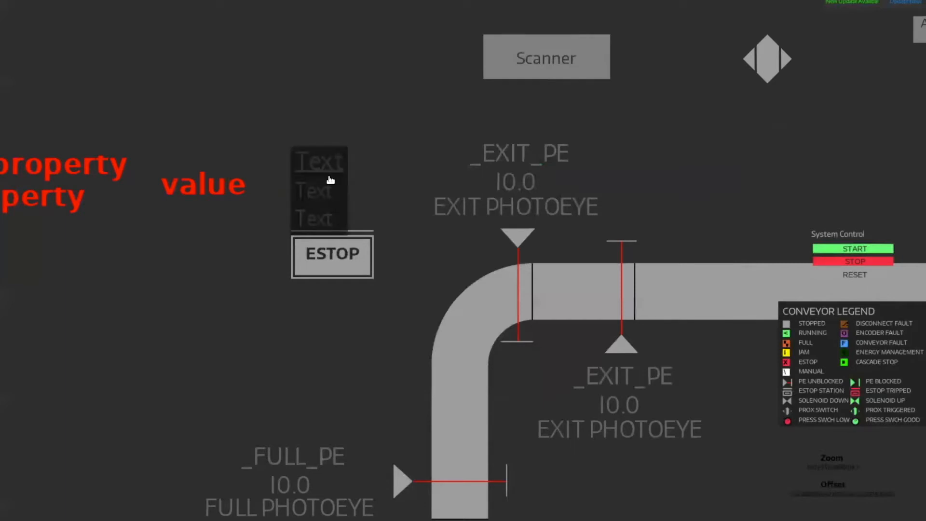
Assign the Estop Pushbutton device to the text label above the ESTOP widget.
scroll(400, 167, "up", 2)
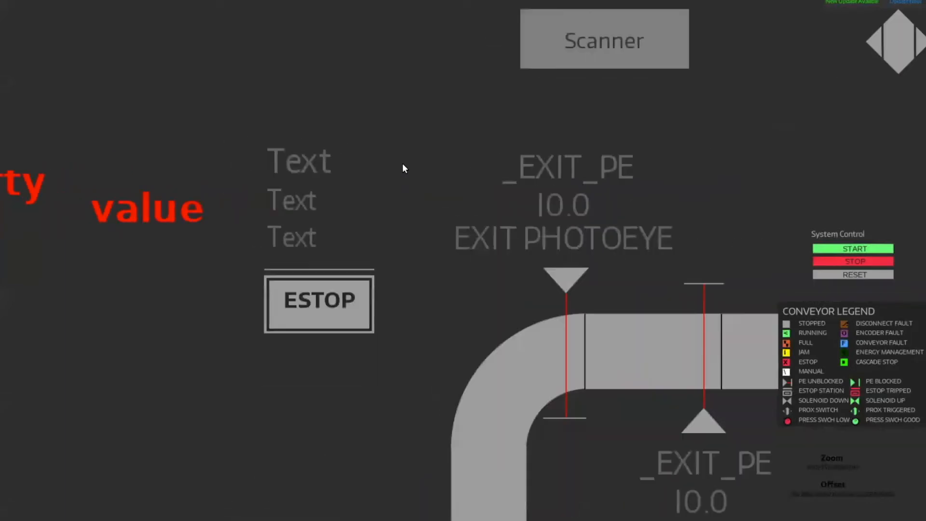
scroll(412, 173, "down", 5)
scroll(449, 224, "down", 1)
left_click_drag(434, 214, 242, 166)
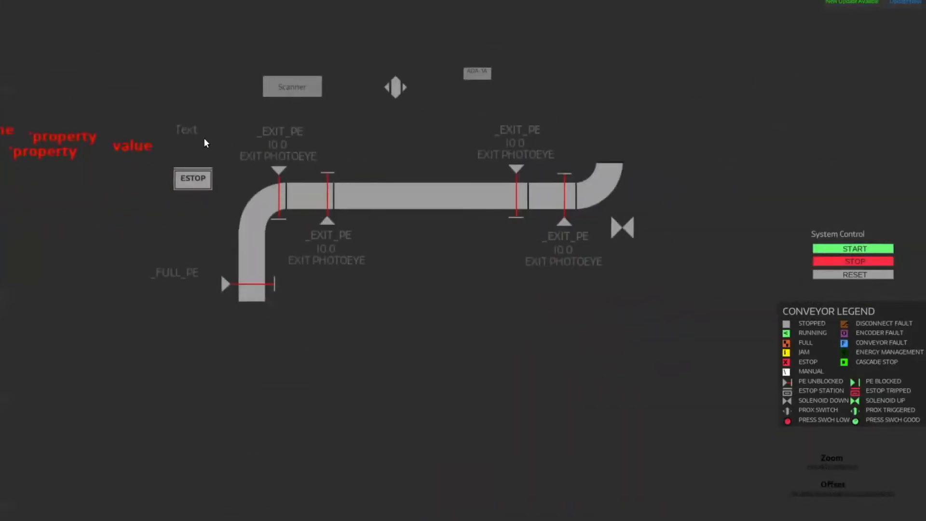
scroll(193, 138, "up", 2)
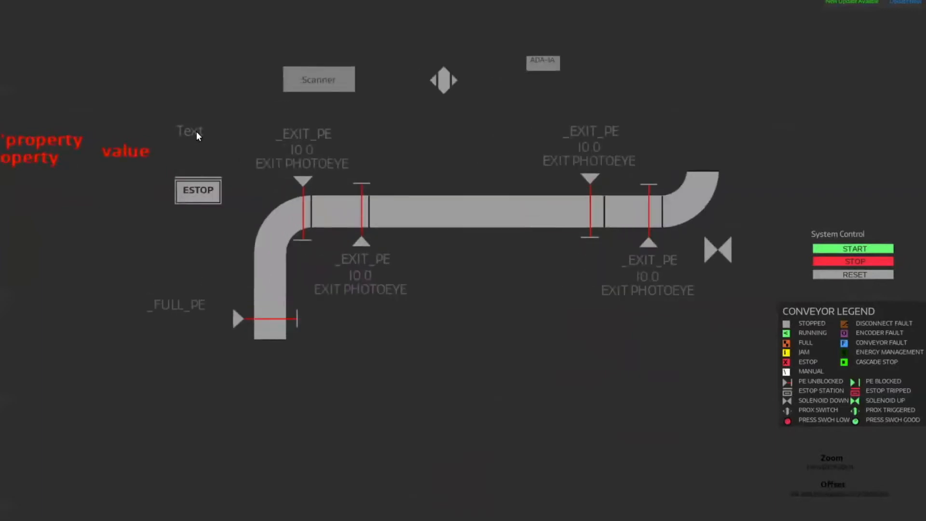
right_click(196, 131)
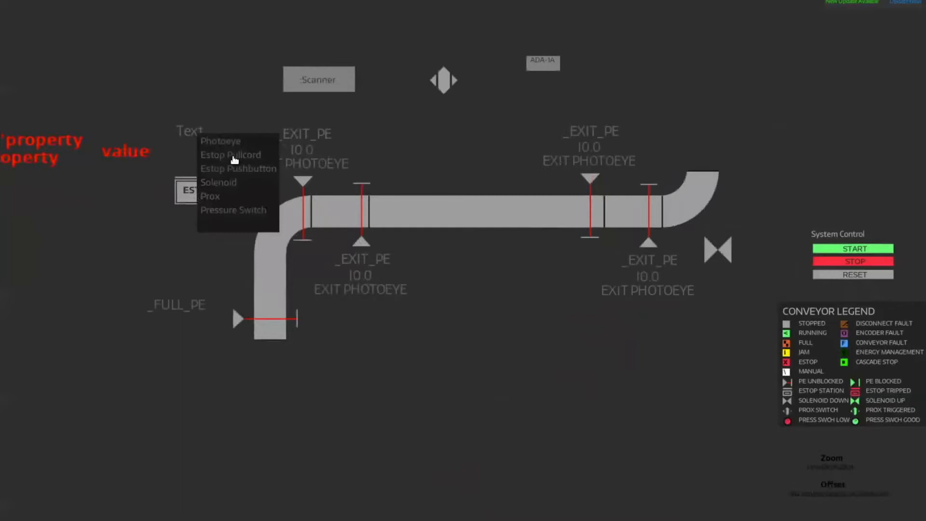
left_click(241, 172)
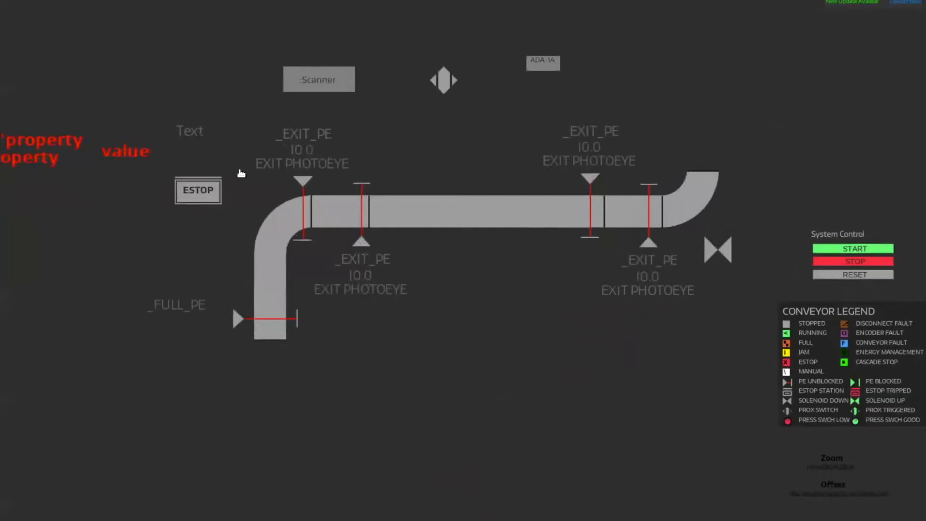
Place another text label just below the solenoid and assign it the Solenoid device.
left_click(190, 129)
left_click_drag(628, 368, 565, 190)
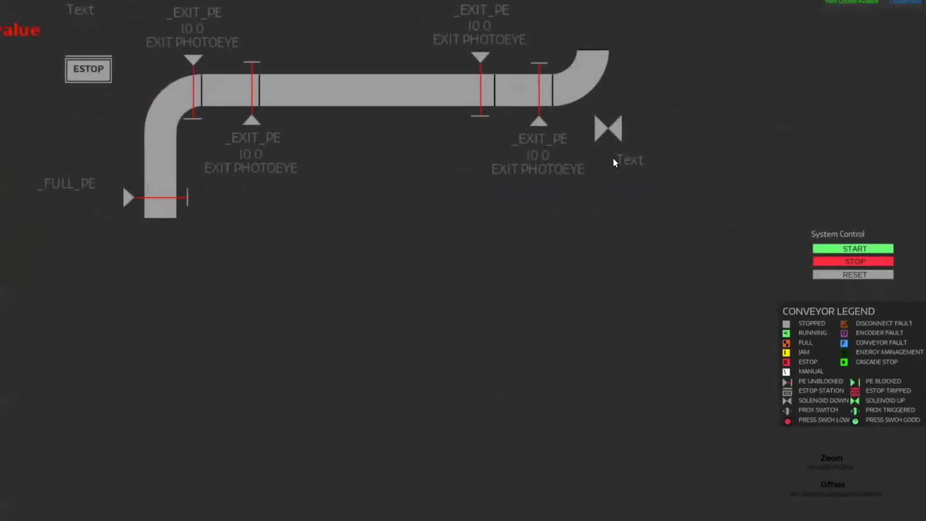
left_click(627, 160)
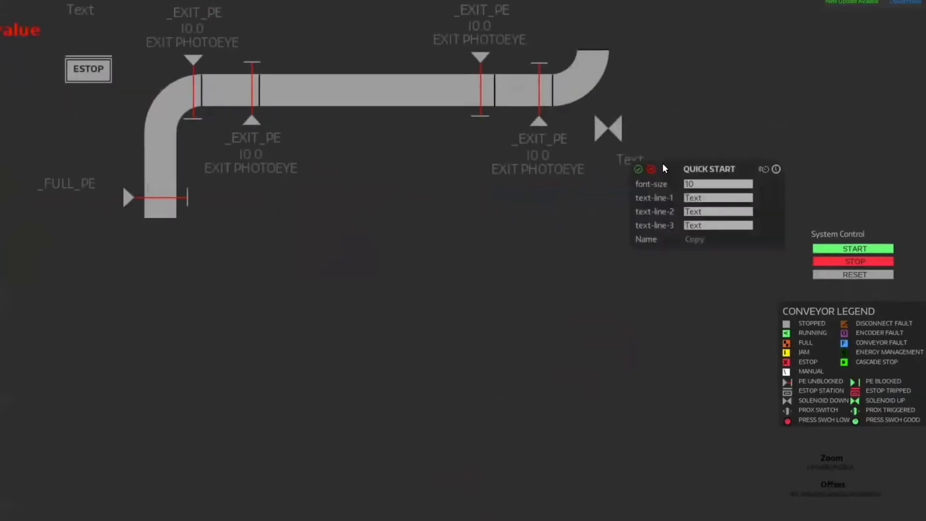
right_click(635, 162)
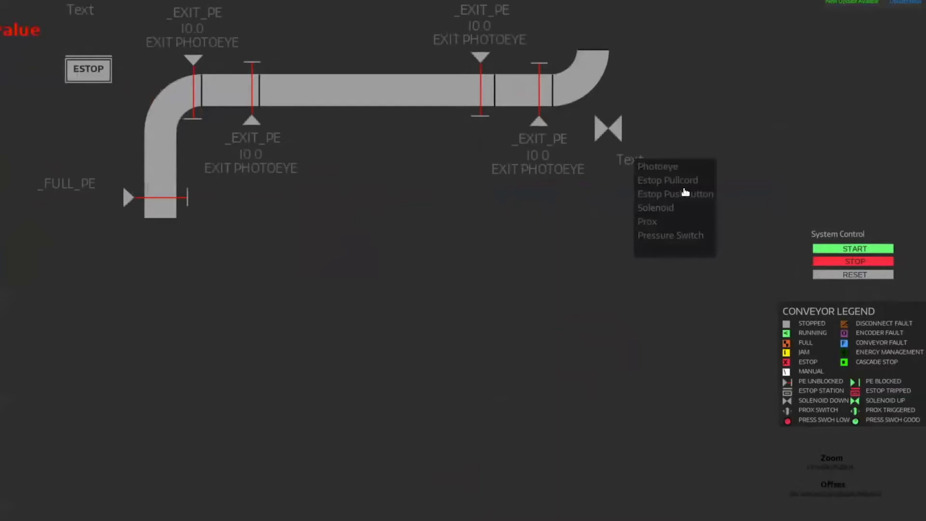
left_click(665, 207)
left_click_drag(174, 161, 317, 252)
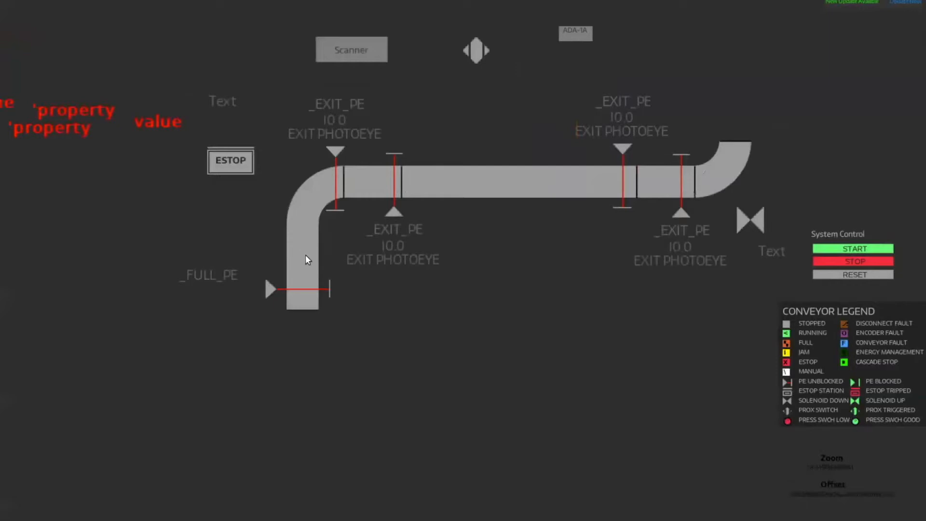
left_click(305, 249)
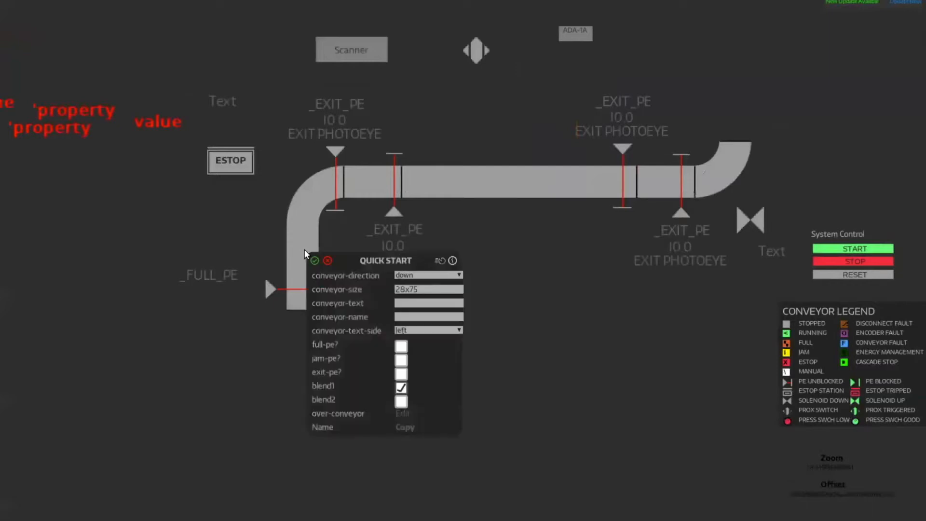
left_click(405, 305)
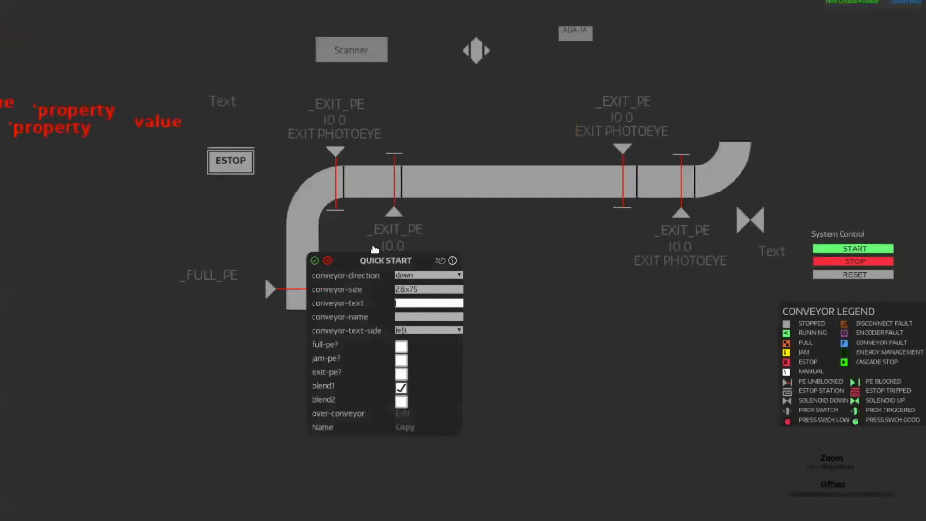
left_click(328, 260)
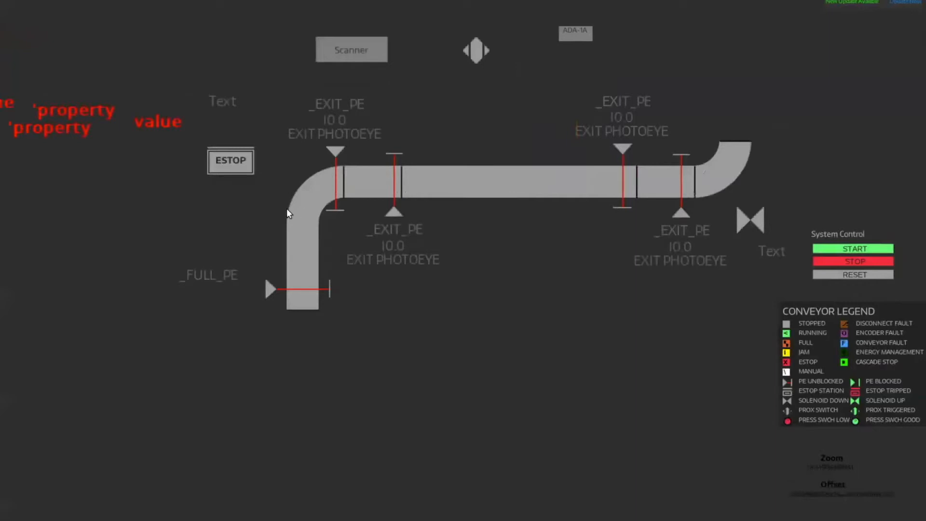
Set both the conveyor-name and the conveyor-text of the vertical conveyor section to P101.
left_click(303, 268)
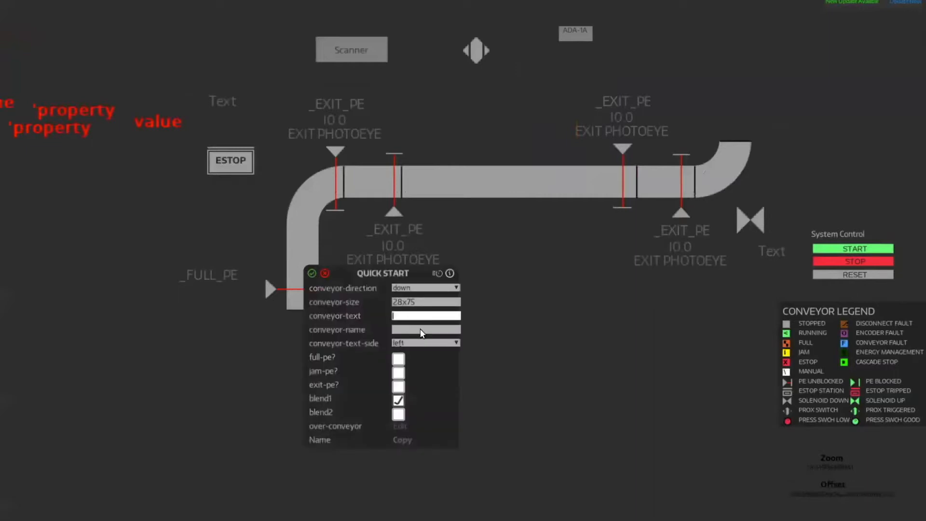
left_click(414, 332)
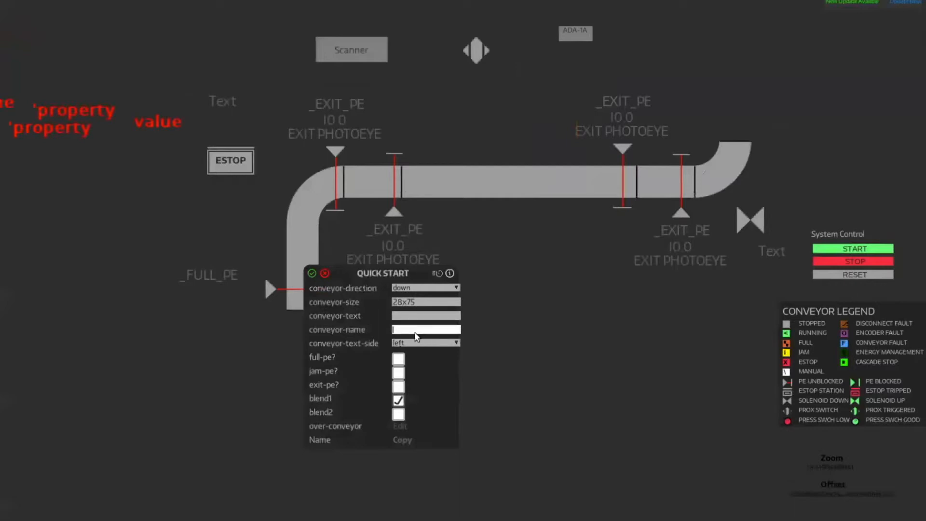
type("P101")
left_click(312, 273)
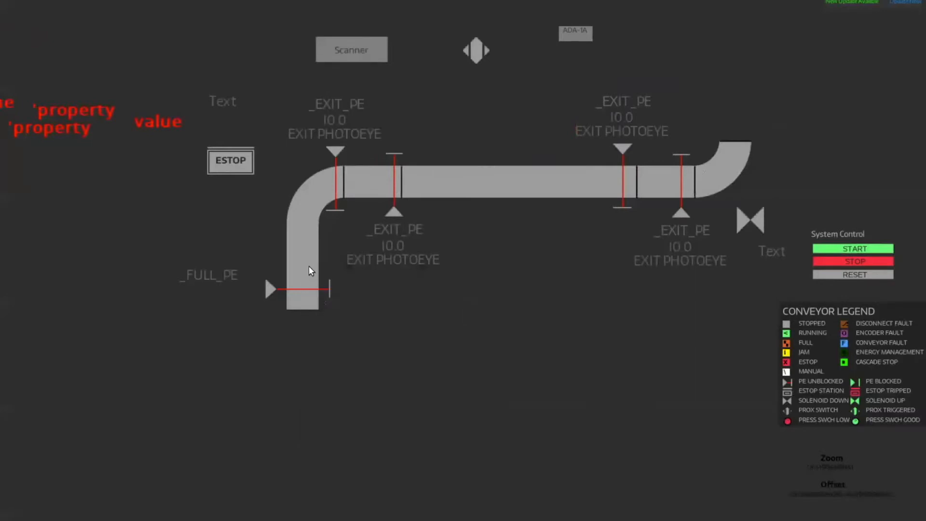
left_click(311, 270)
left_click(412, 319)
type("P101")
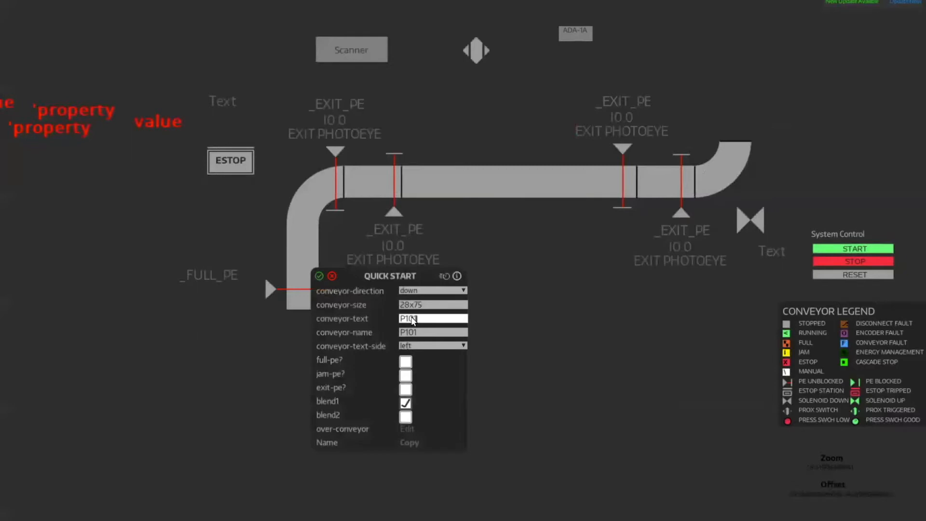
left_click(319, 276)
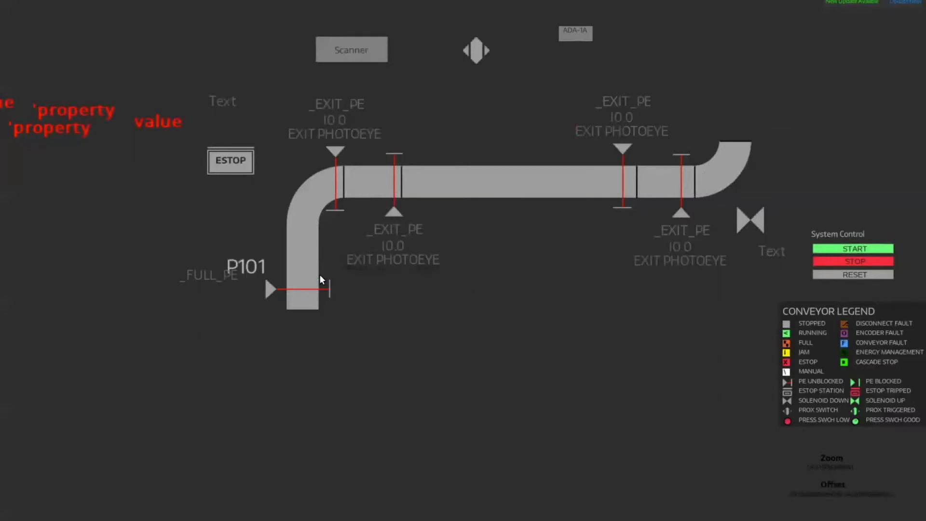
Nudge the full photoeye slightly down along conveyor P101.
left_click(267, 288)
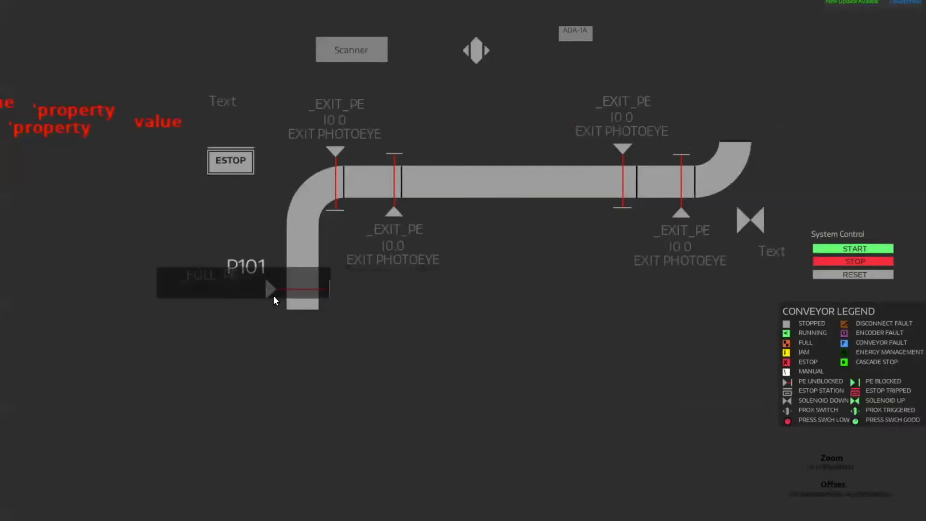
key("Down")
left_click(273, 296)
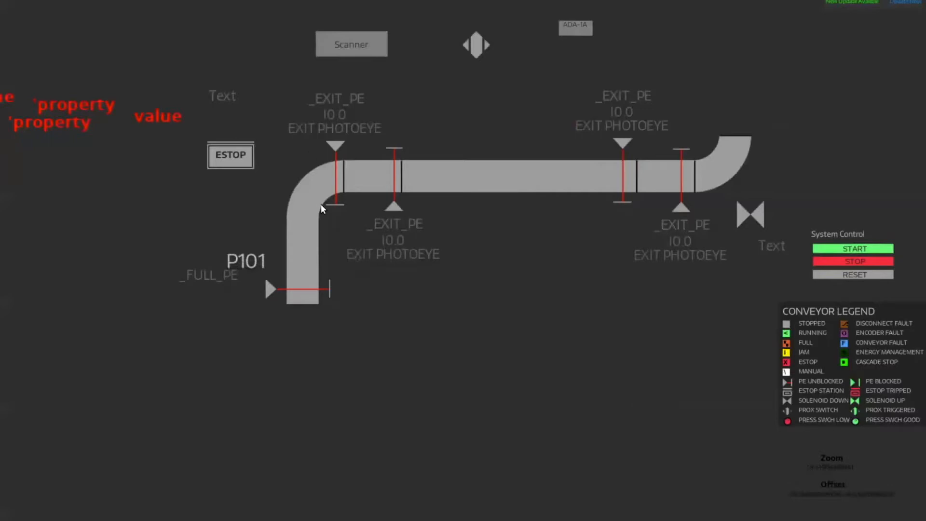
Insert a custom widget of type manual-control in the empty area beside conveyor P101.
left_click(315, 179)
left_click(314, 179)
right_click(106, 222)
left_click(159, 331)
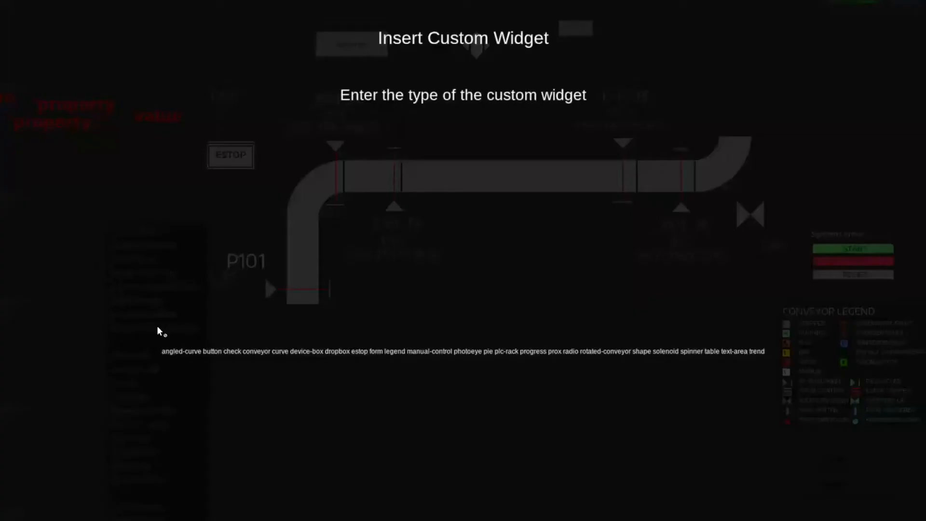
type("manual")
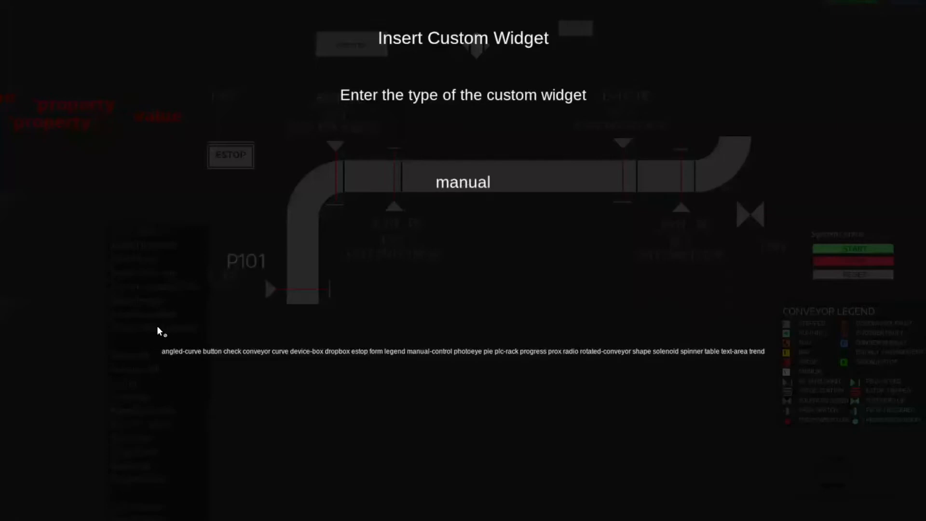
type("-contro")
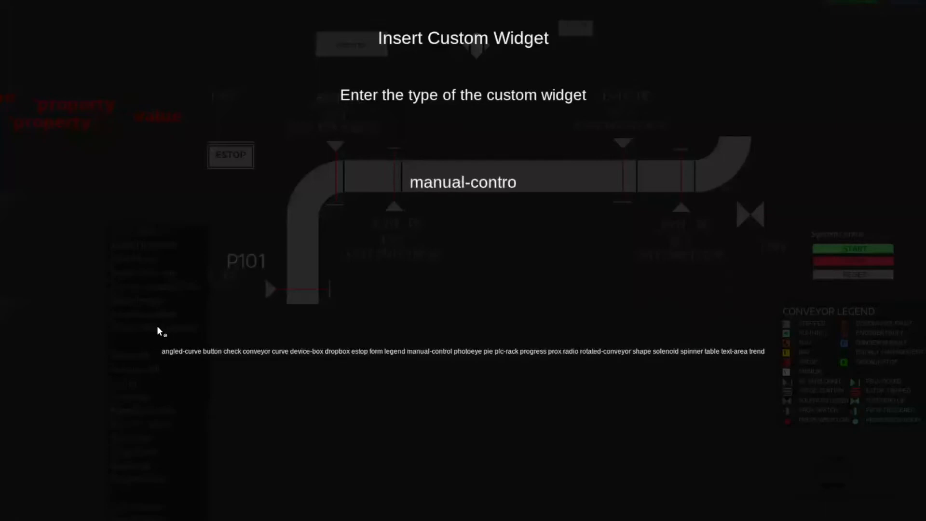
type("l")
key("Return")
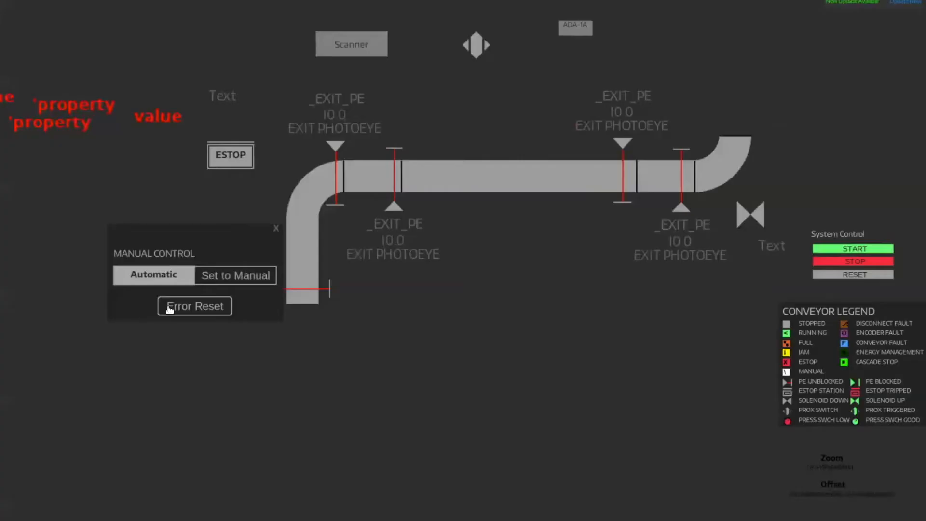
Examine how the manual control widget's size and placement compare with conveyor P101 and its photoeye at different magnifications.
left_click_drag(124, 339, 232, 359)
scroll(204, 316, "down", 2)
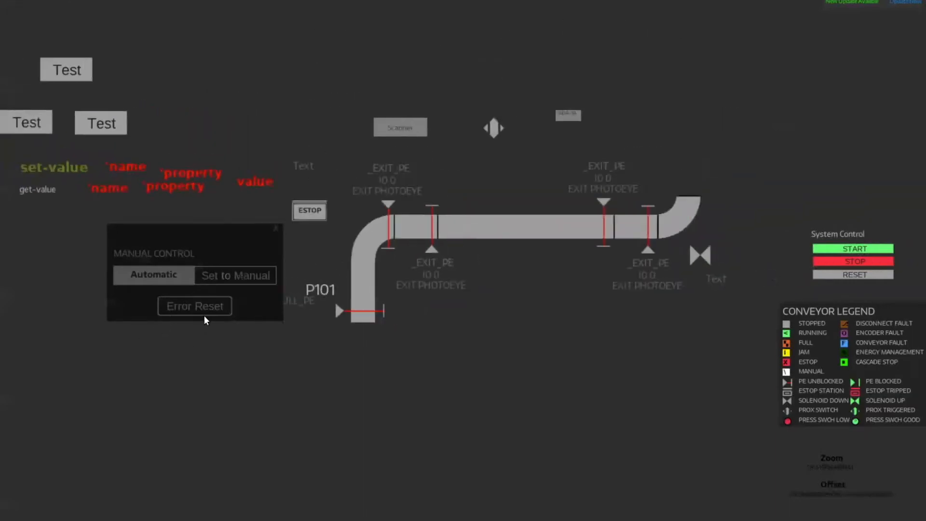
scroll(206, 316, "up", 5)
left_click_drag(253, 355, 297, 340)
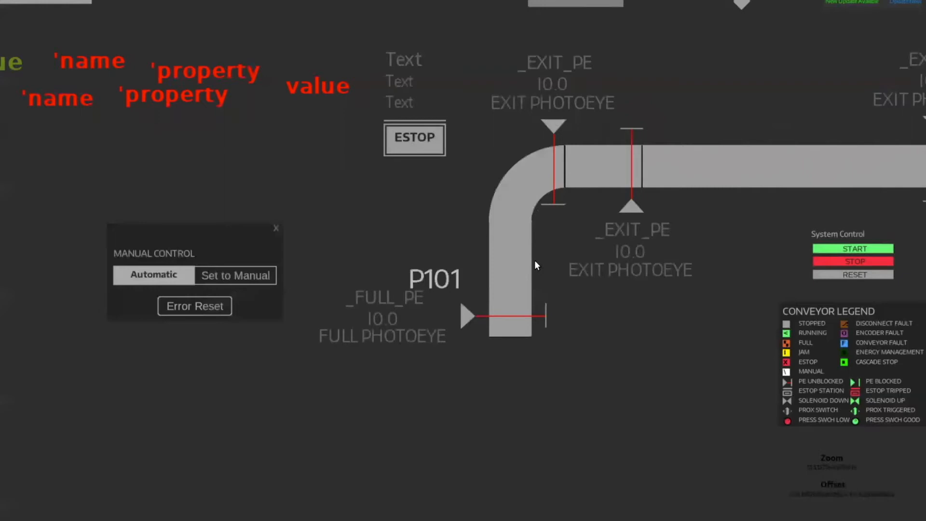
scroll(503, 287, "down", 3)
scroll(502, 286, "up", 4)
scroll(501, 286, "up", 2)
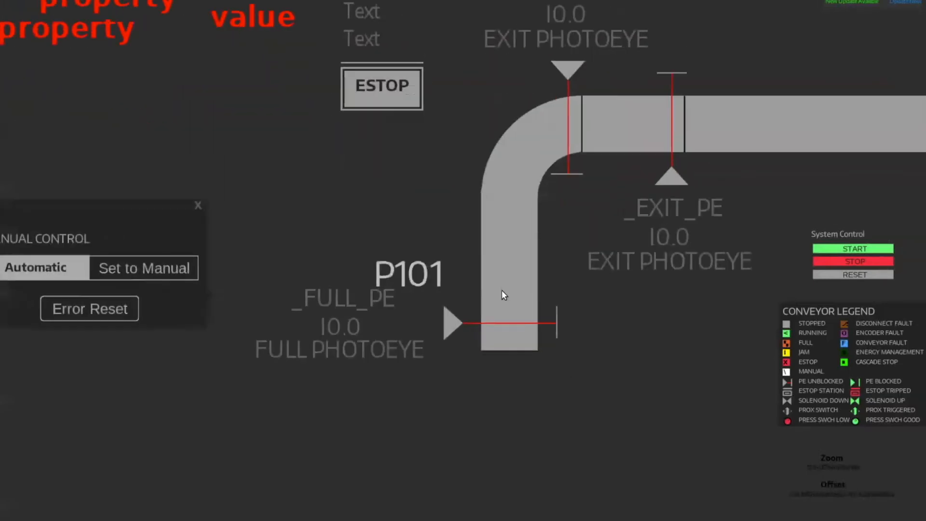
left_click_drag(375, 281, 489, 278)
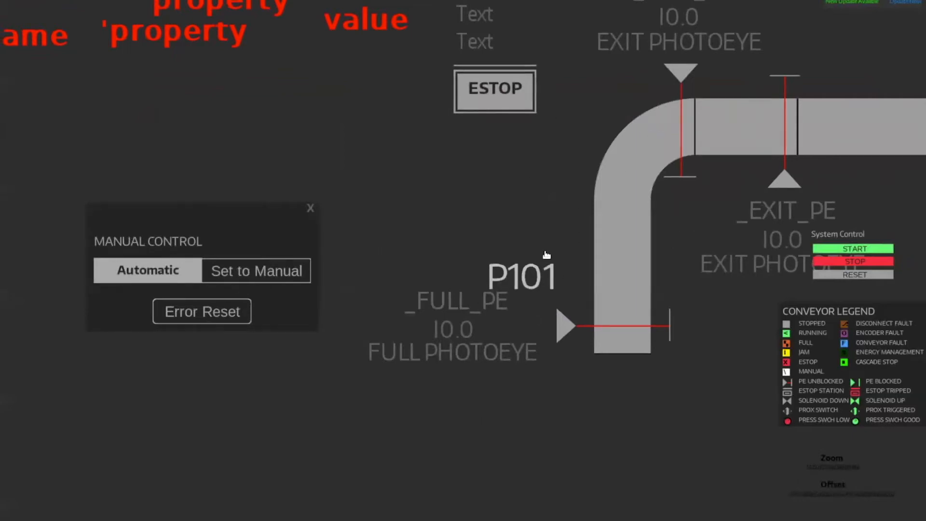
left_click_drag(606, 332, 533, 356)
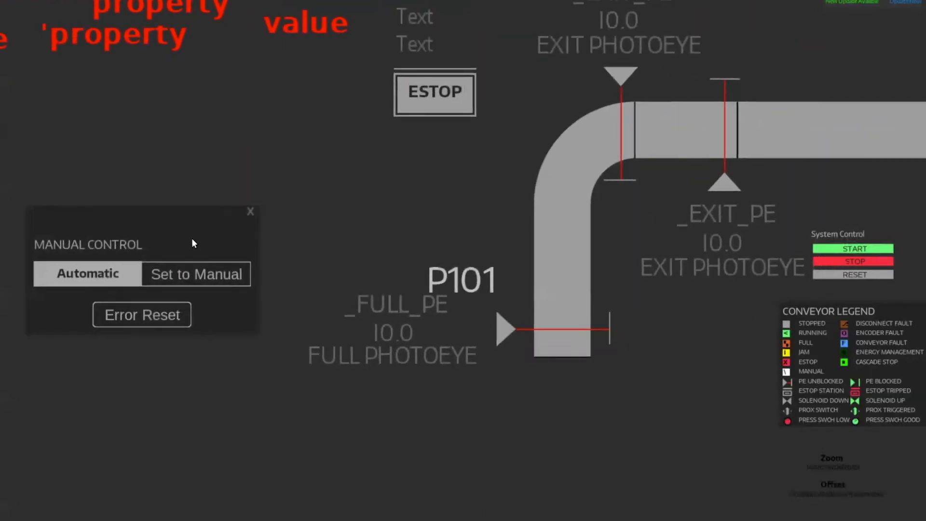
scroll(205, 241, "up", 3)
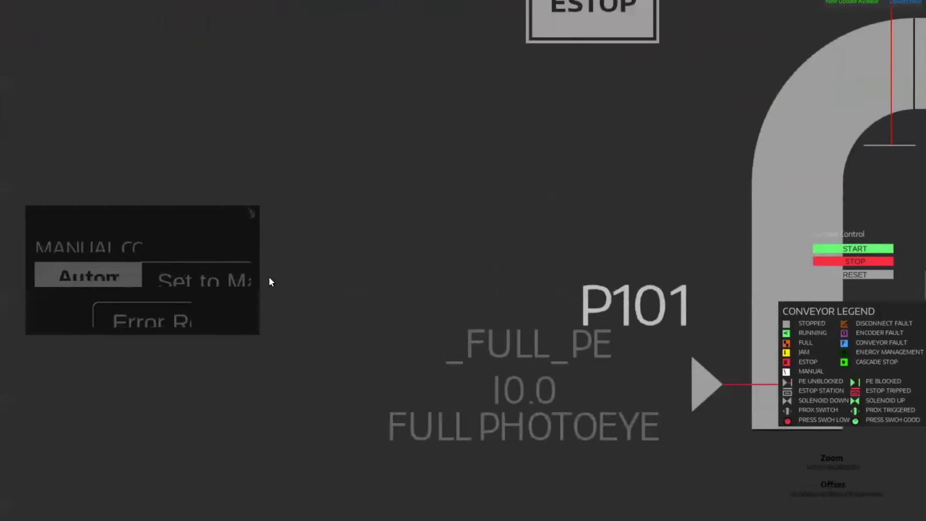
scroll(268, 280, "up", 5)
scroll(477, 304, "up", 1)
scroll(506, 313, "down", 5)
scroll(531, 322, "up", 8)
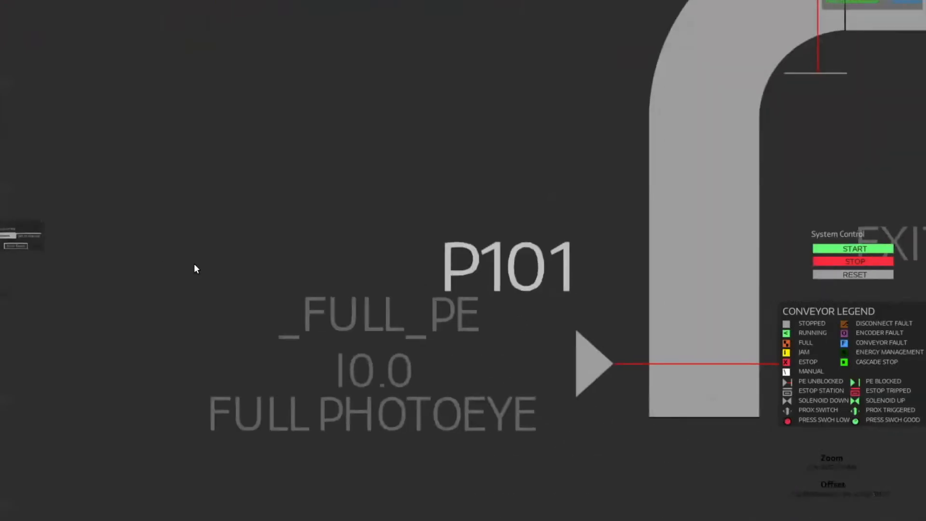
left_click_drag(276, 281, 348, 291)
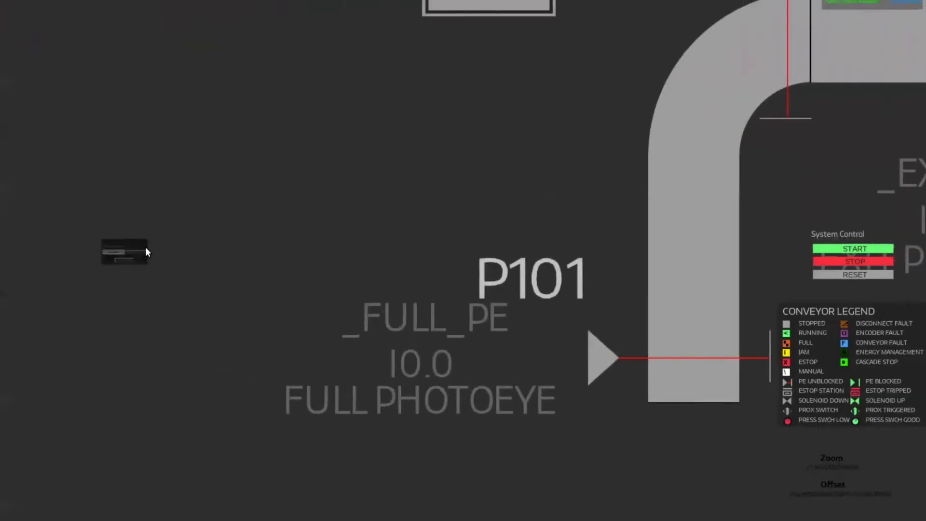
scroll(148, 248, "down", 8)
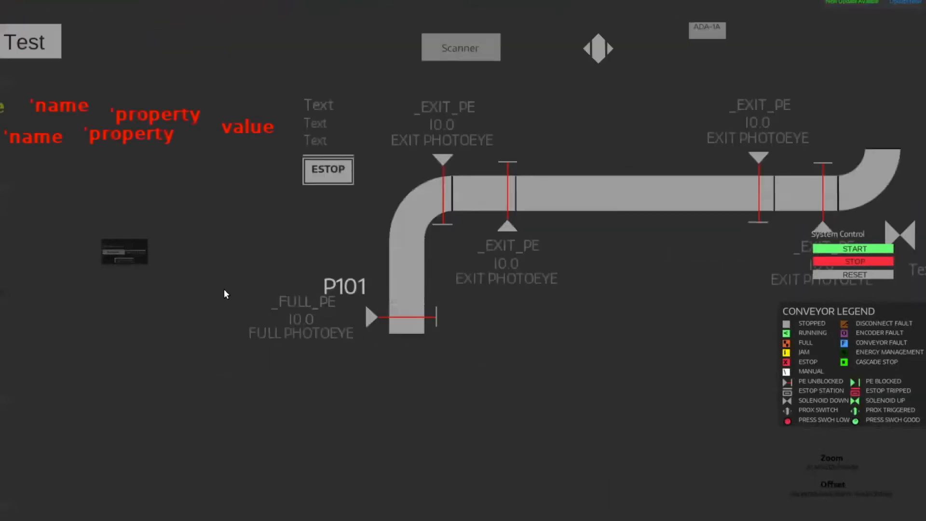
scroll(224, 300, "down", 1)
left_click_drag(204, 295, 115, 270)
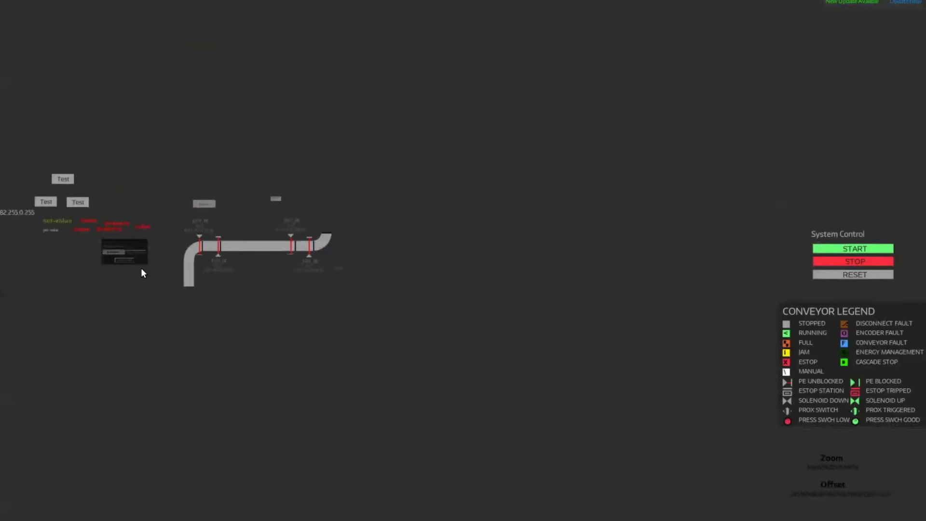
scroll(141, 274, "up", 4)
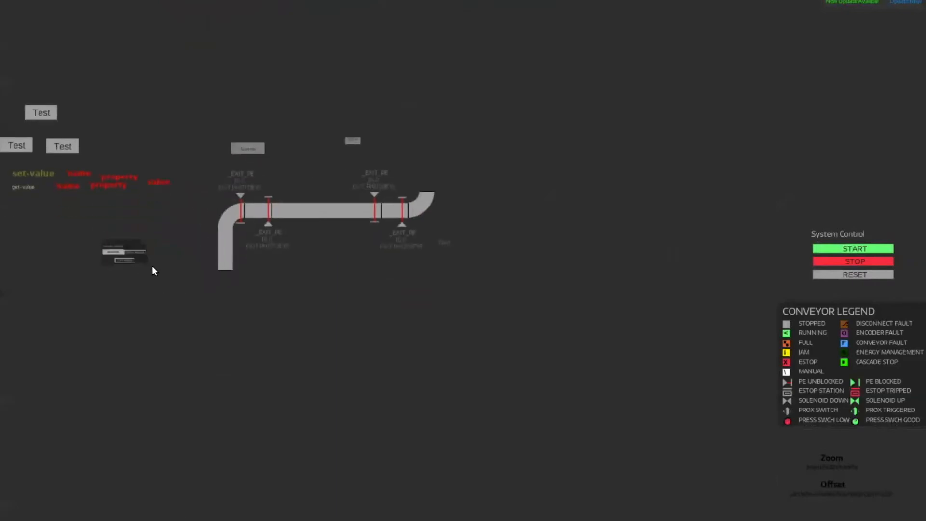
scroll(140, 264, "down", 4)
scroll(170, 262, "up", 8)
scroll(293, 244, "up", 6)
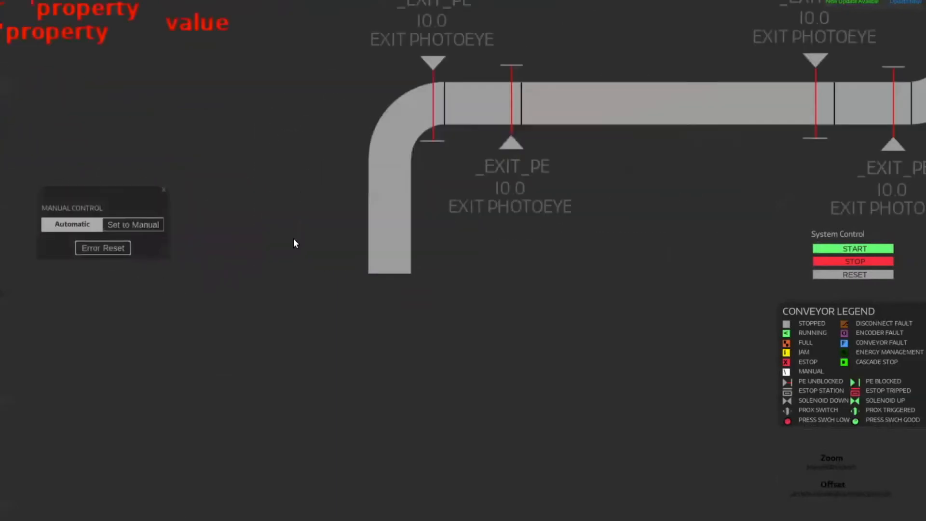
scroll(598, 258, "down", 5)
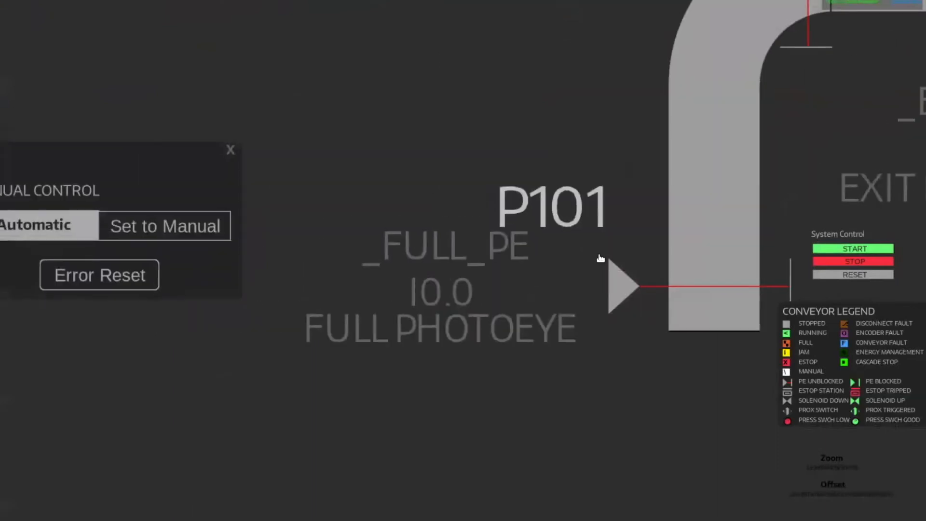
scroll(572, 306, "up", 1)
scroll(571, 306, "down", 3)
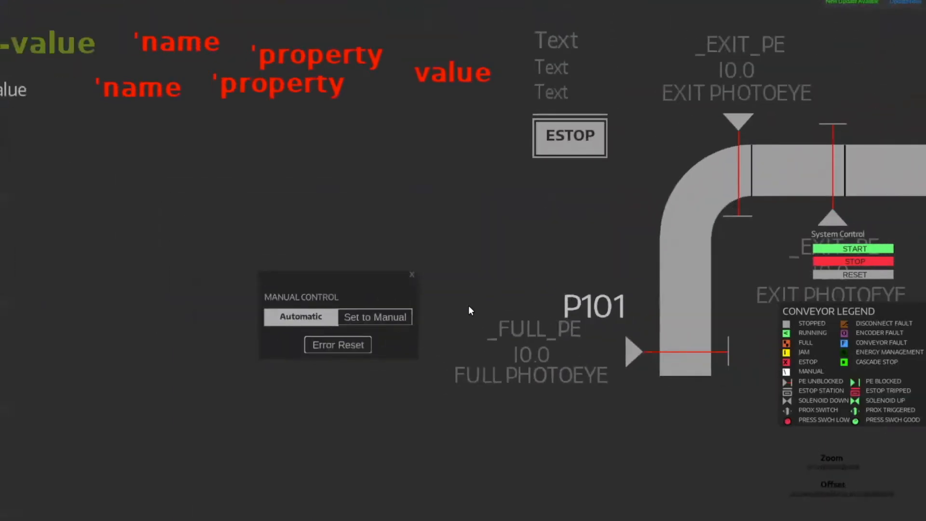
left_click_drag(612, 290, 496, 277)
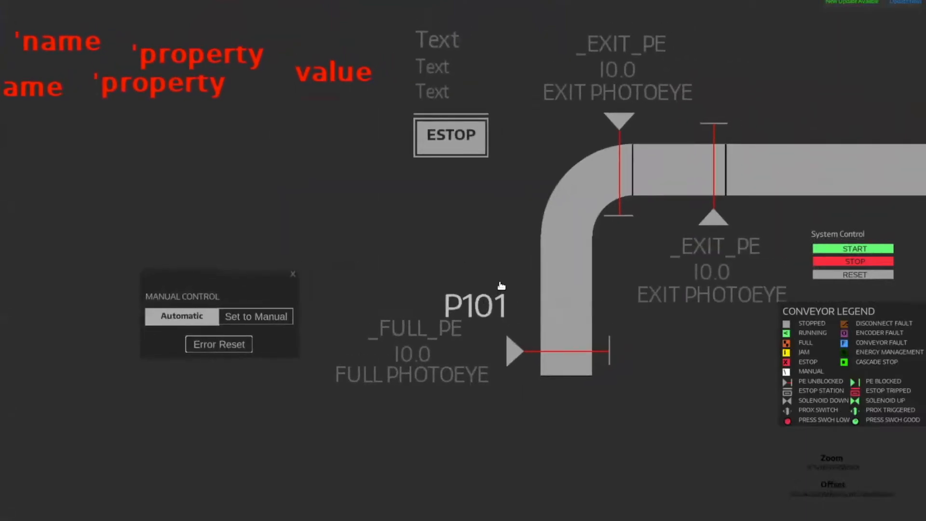